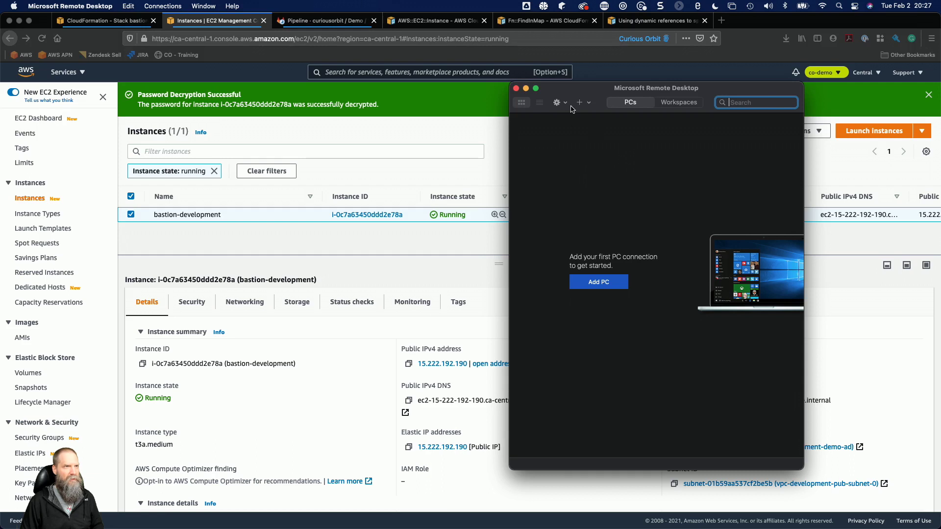
Start a new PC connection using the bastion's Elastic IP 15.222.192.190 as PC name and windows-bastion-demo as friendly name.
{"action": "left_click", "coordinate": [580, 102]}
{"action": "left_click", "coordinate": [587, 114]}
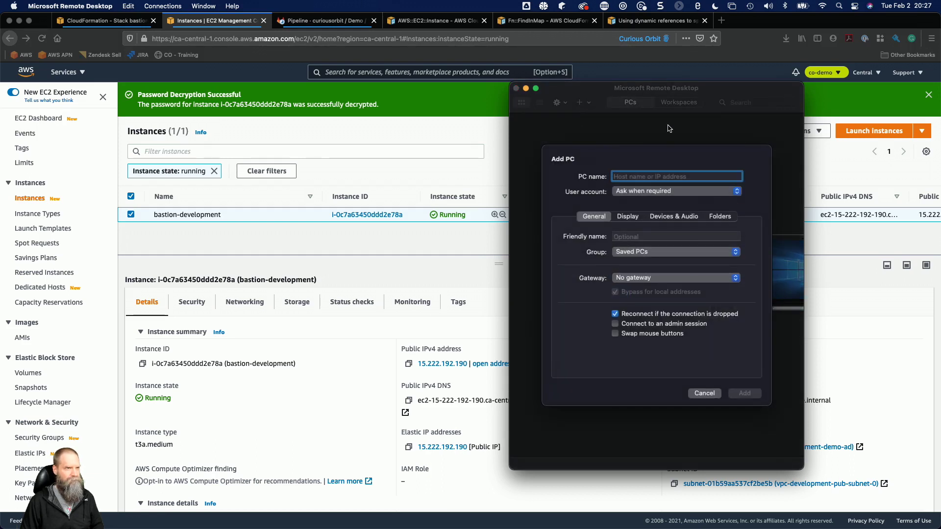
{"action": "left_click", "coordinate": [433, 240]}
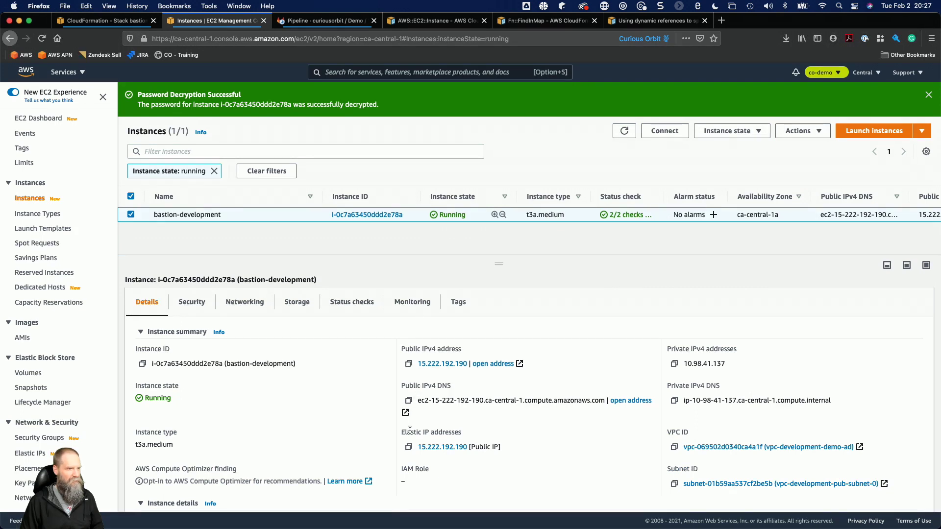
{"action": "left_click", "coordinate": [408, 447]}
{"action": "key", "text": "super+Tab"}
{"action": "key", "text": "super+v"}
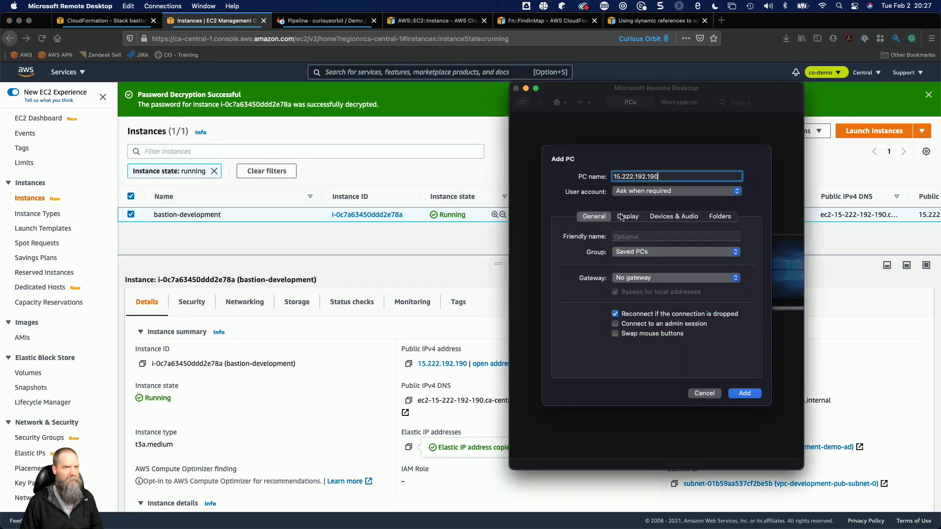
{"action": "left_click", "coordinate": [661, 235]}
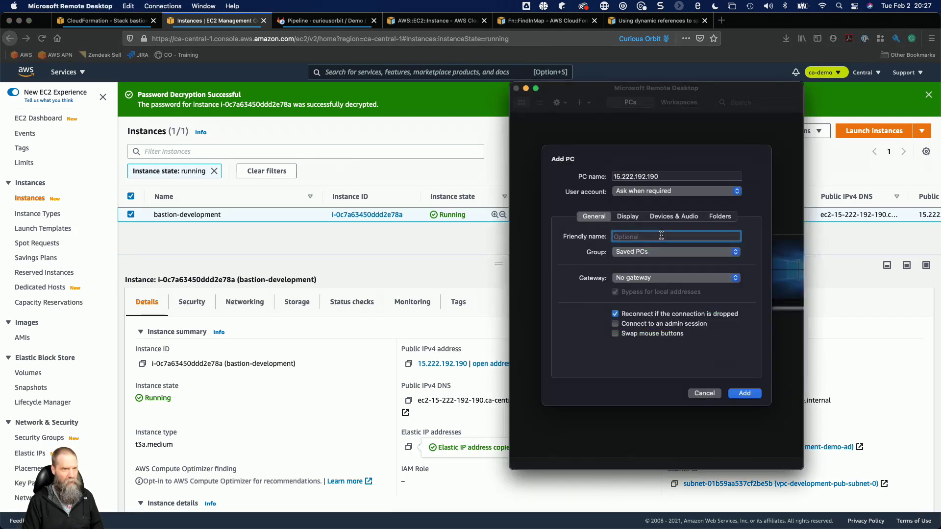
{"action": "type", "text": "wdi"}
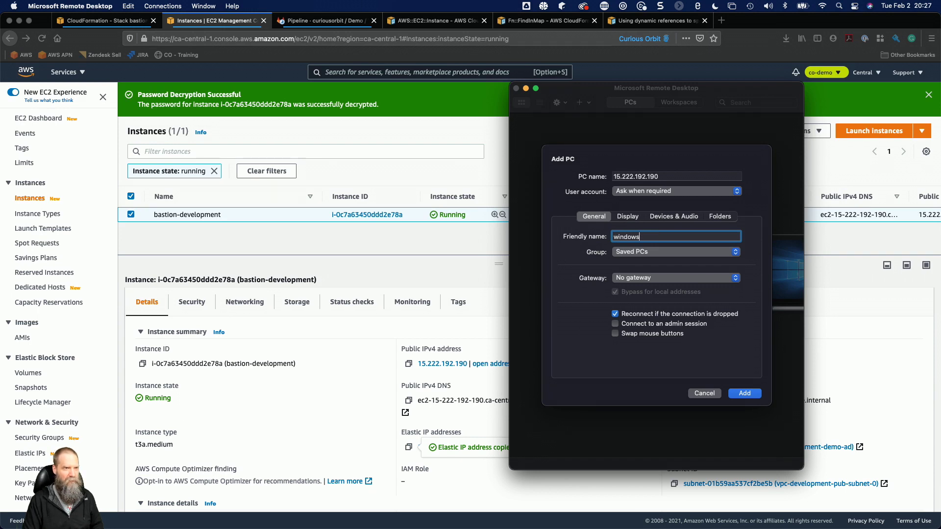
{"action": "type", "text": "dows-bastion-demo"}
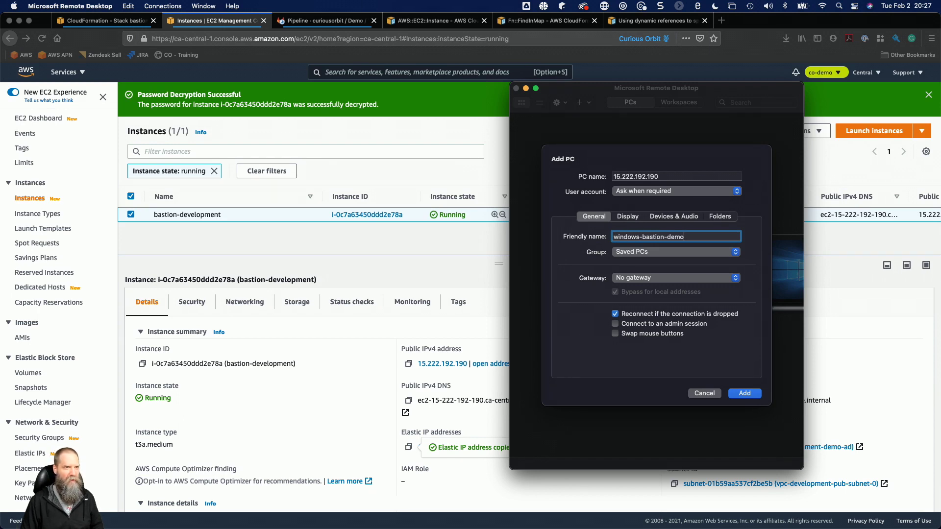
Set the connection's resolution to 1280 x 1024, disable starting in full screen, and add the PC.
{"action": "left_click", "coordinate": [627, 217]}
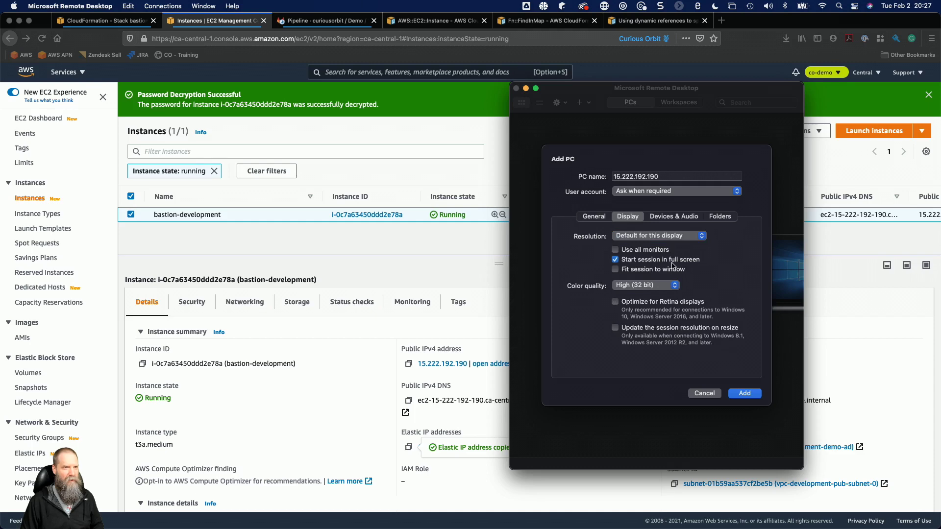
{"action": "left_click", "coordinate": [650, 237]}
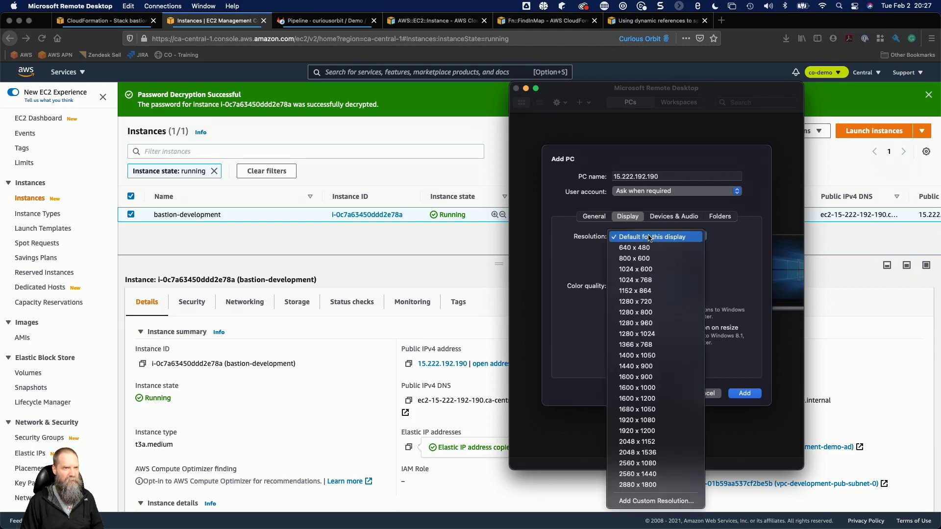
{"action": "left_click", "coordinate": [659, 333]}
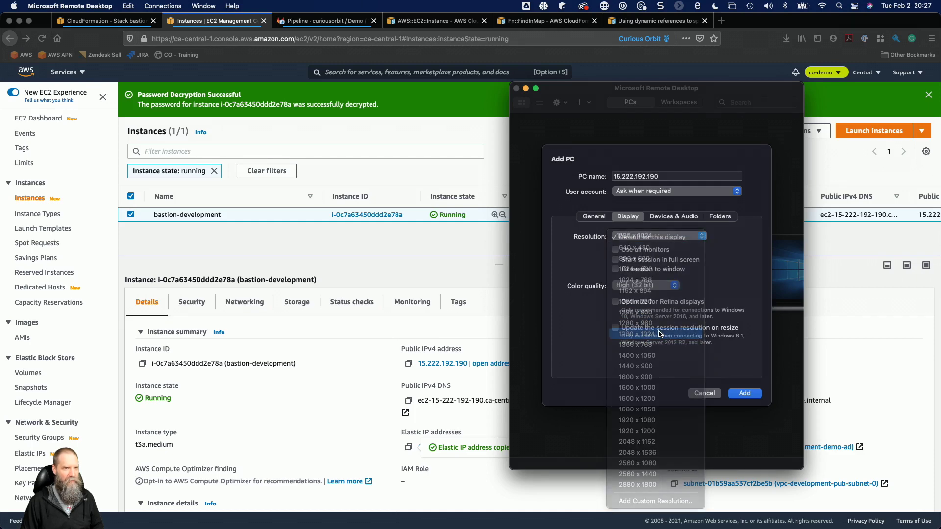
{"action": "left_click", "coordinate": [744, 393]}
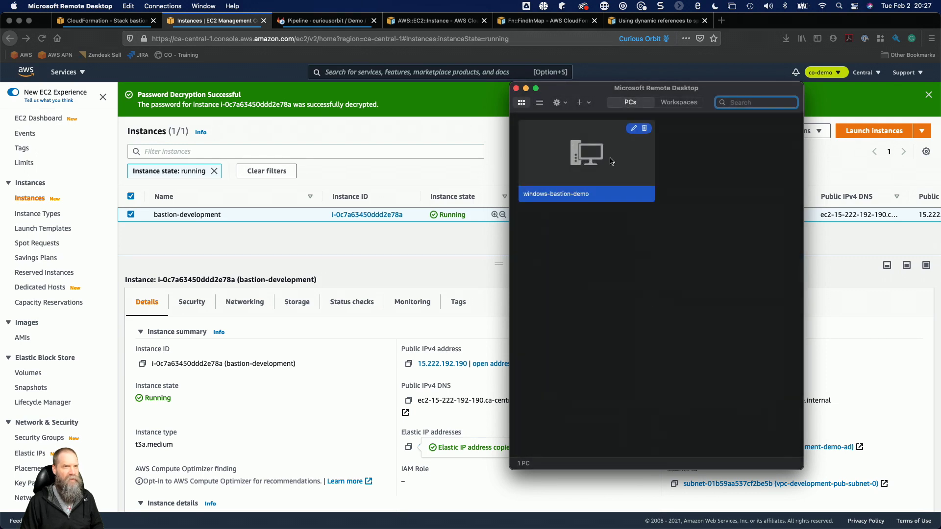
Connect to windows-bastion-demo and enter \Administrator as the username.
{"action": "double_click", "coordinate": [611, 161]}
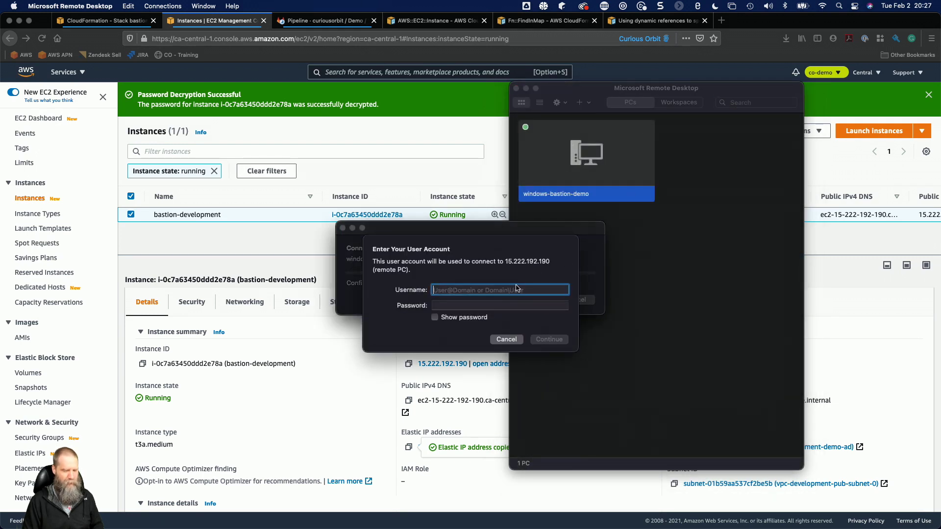
{"action": "type", "text": "\\Admin"}
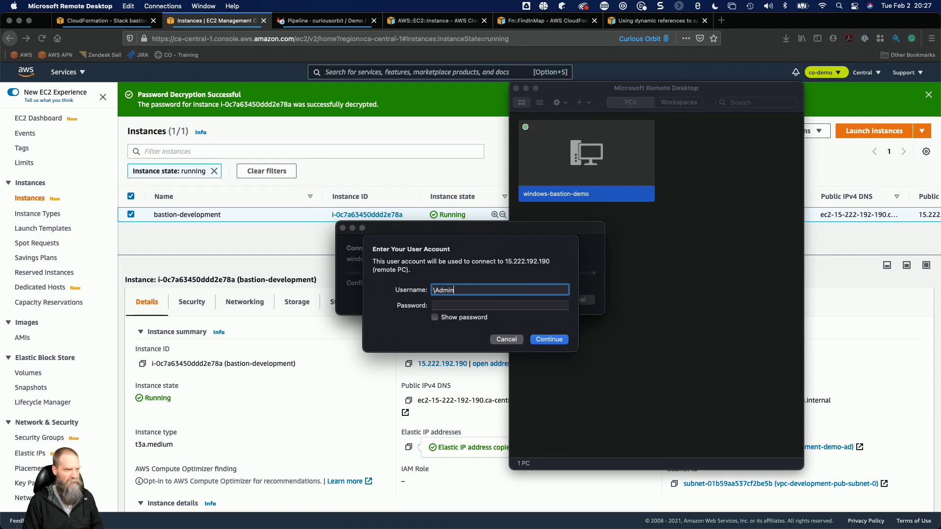
{"action": "type", "text": "istrator"}
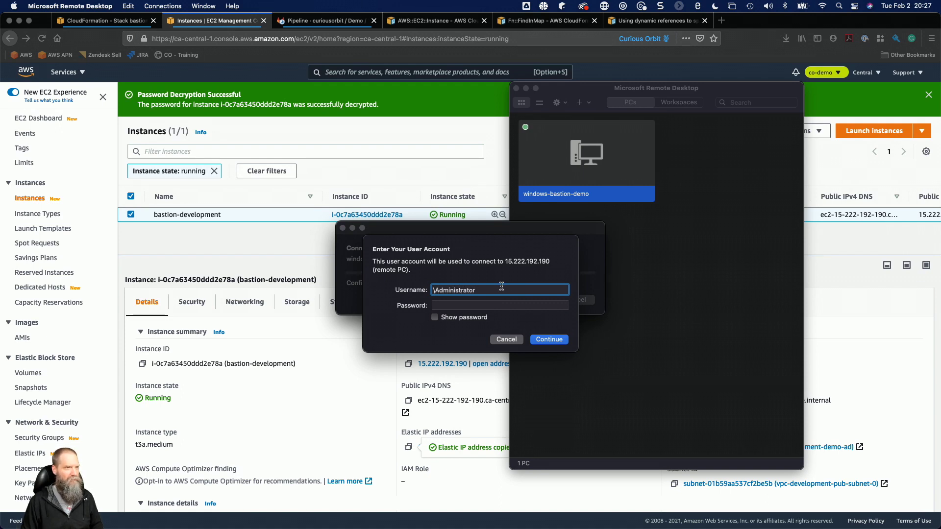
Switch to Atom, copy the Administrator password from the untitled file, and move the editor window aside.
{"action": "key", "text": "super+Tab"}
{"action": "key", "text": "super+Tab"}
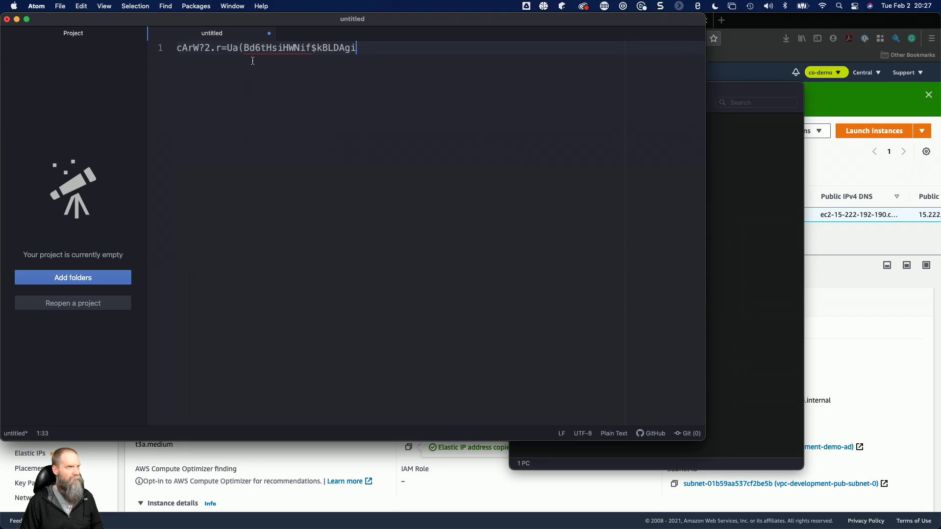
{"action": "key", "text": "super+a"}
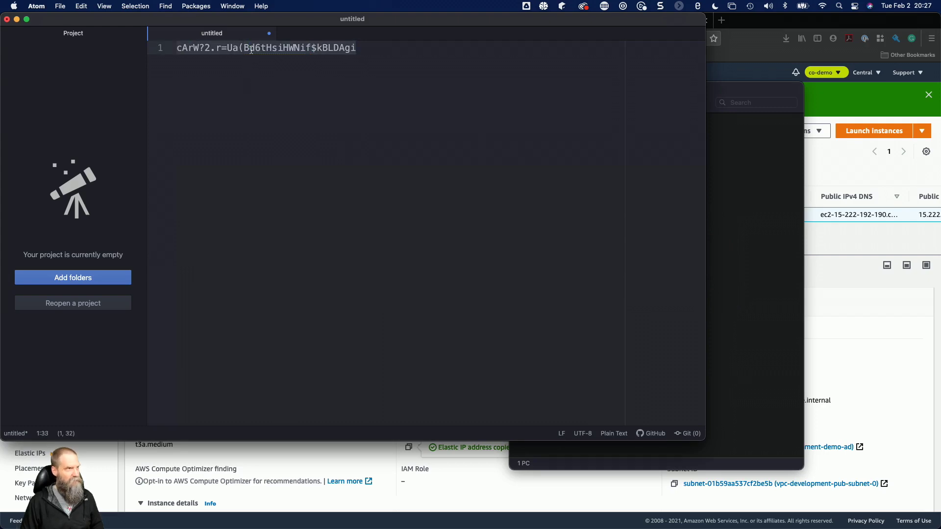
{"action": "left_click", "coordinate": [763, 261]}
{"action": "key", "text": "super+Tab"}
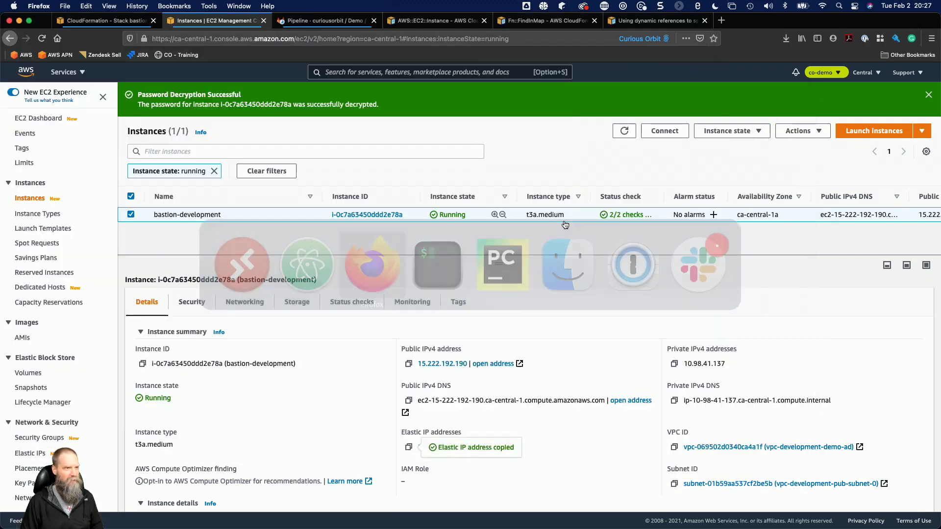
{"action": "key", "text": "super+Tab"}
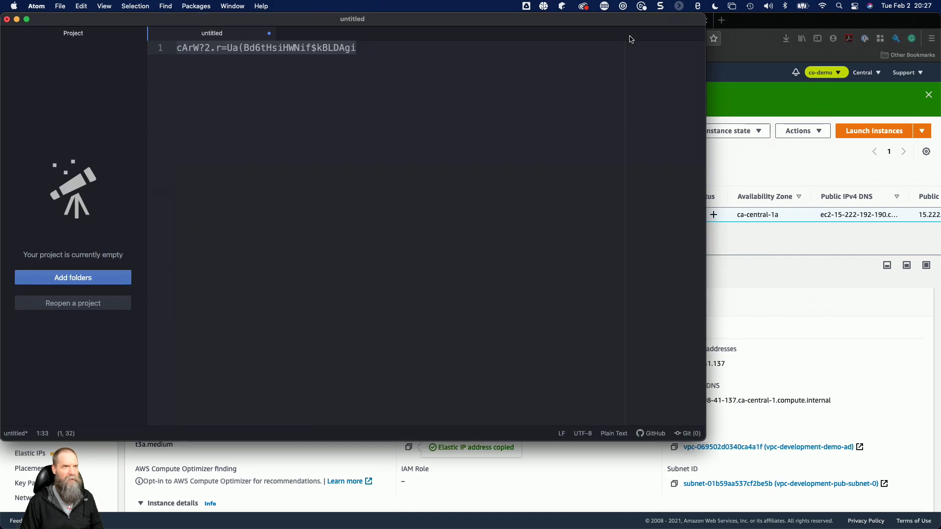
{"action": "left_click_drag", "start_coordinate": [624, 28], "coordinate": [700, 89]}
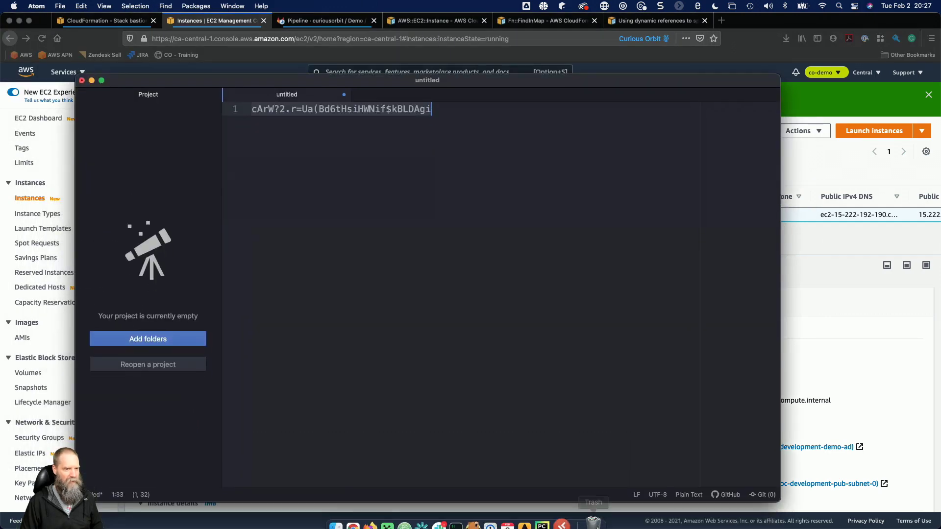
Return to Microsoft Remote Desktop, paste the account password, and continue past the certificate warning to log in.
{"action": "left_click", "coordinate": [559, 510]}
{"action": "left_click", "coordinate": [480, 305]}
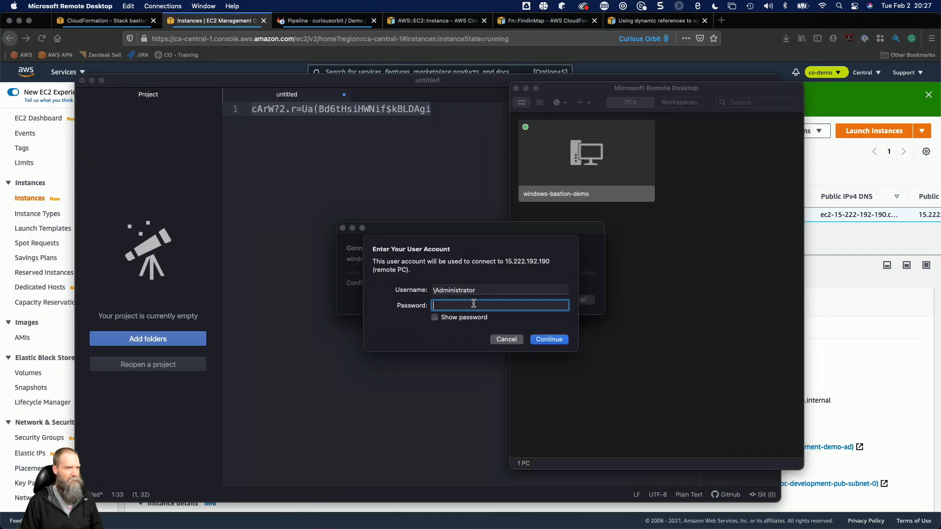
{"action": "key", "text": "super+v"}
{"action": "left_click", "coordinate": [542, 338]}
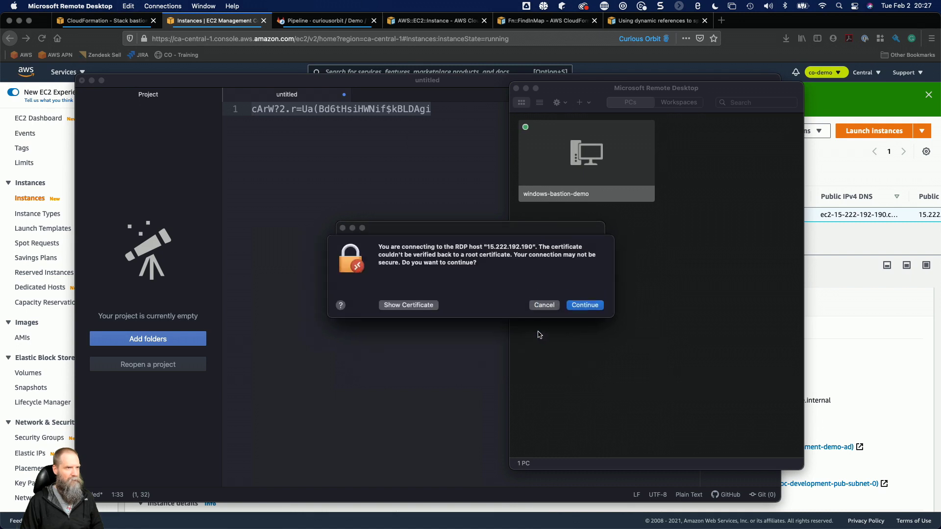
{"action": "left_click", "coordinate": [578, 305]}
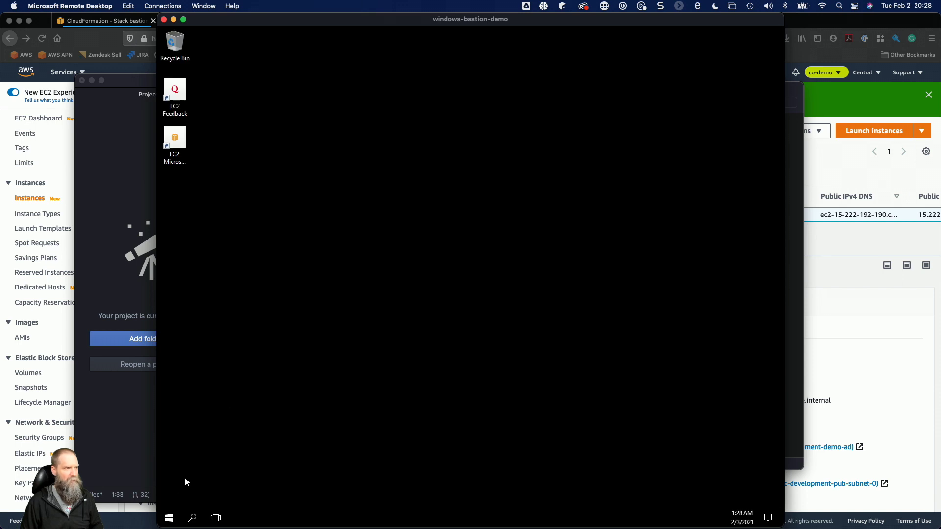
View the Start menu on the remote Windows desktop.
{"action": "left_click", "coordinate": [168, 518]}
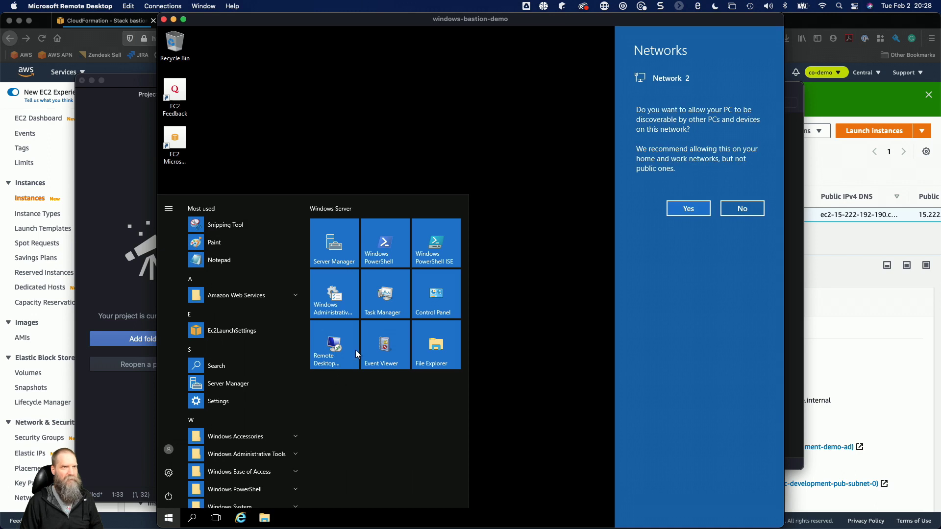
{"action": "left_click", "coordinate": [569, 224]}
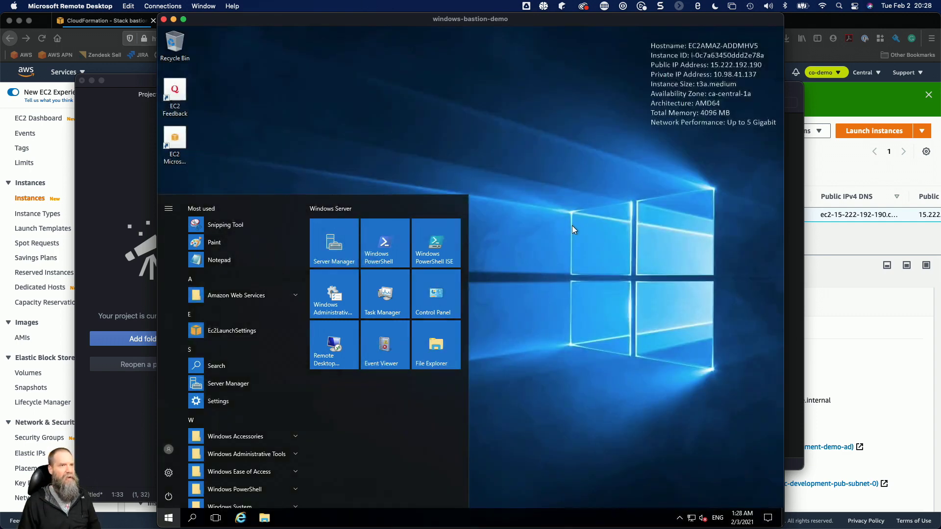
Switch to the EC2 console in Firefox, dismiss the password decryption notice, and open the Security Groups list.
{"action": "left_click", "coordinate": [813, 244]}
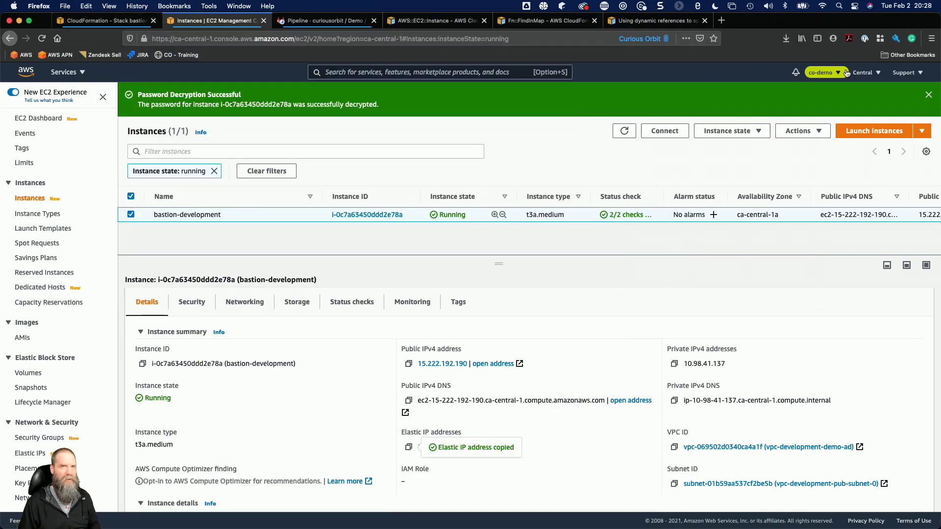
{"action": "left_click", "coordinate": [929, 94]}
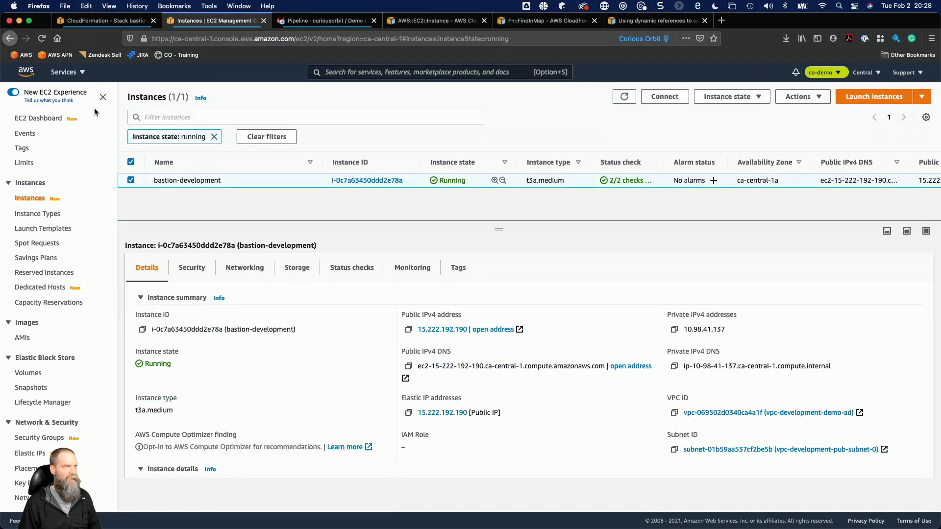
{"action": "left_click", "coordinate": [72, 73]}
{"action": "left_click", "coordinate": [73, 74]}
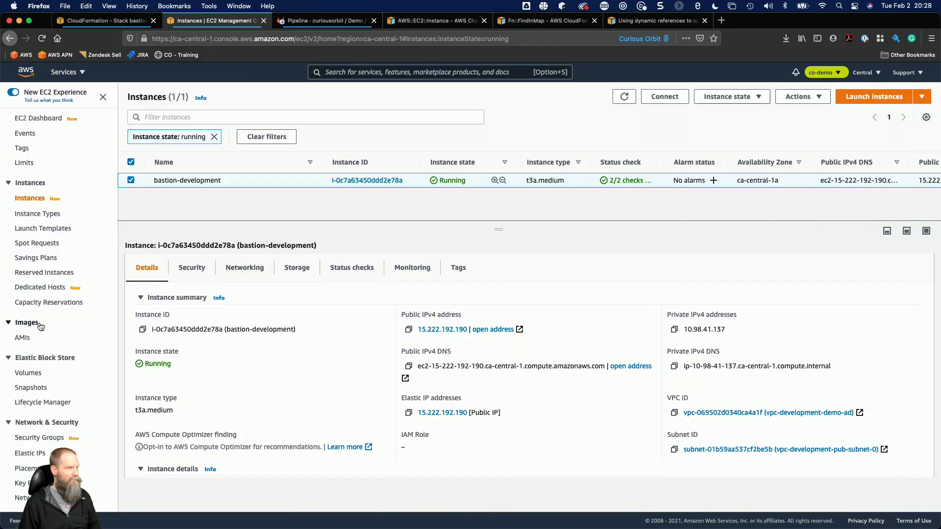
{"action": "scroll", "coordinate": [29, 294], "scroll_direction": "down", "scroll_amount": 3}
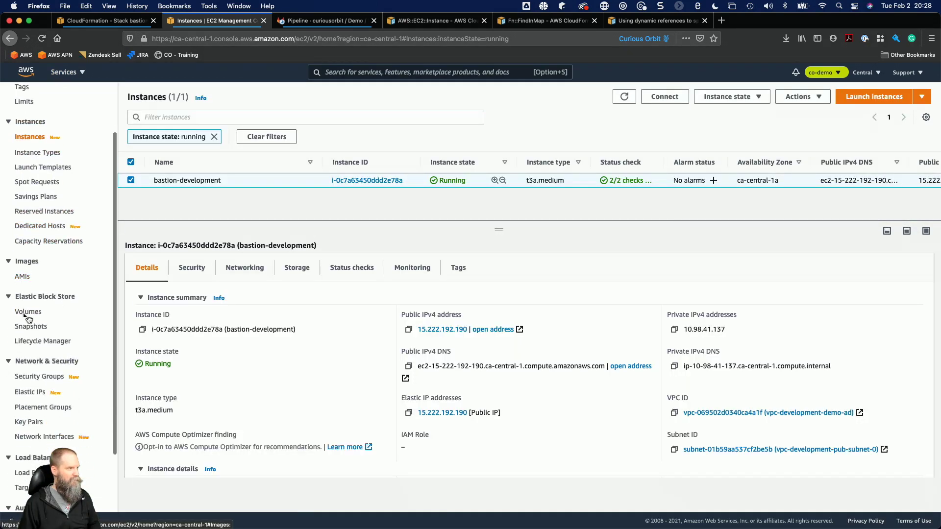
{"action": "left_click", "coordinate": [33, 375]}
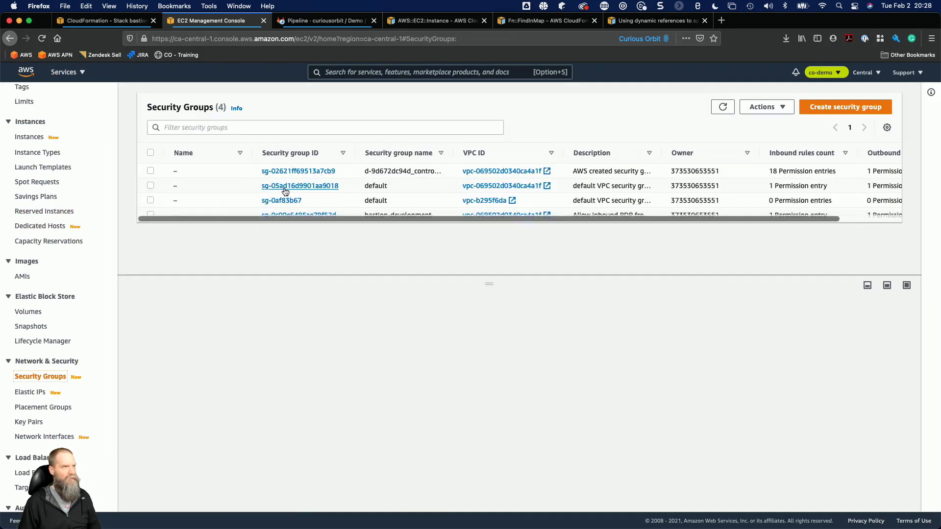
Examine the inbound rules of the d-9d672dc94d_controllers security group, widening the name column and the rules area.
{"action": "left_click", "coordinate": [352, 171]}
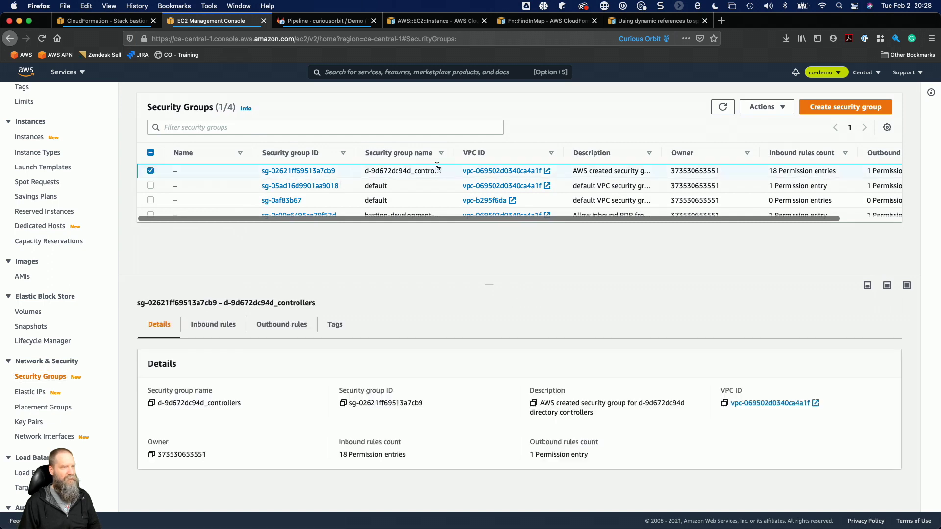
{"action": "left_click_drag", "start_coordinate": [450, 155], "coordinate": [460, 155]}
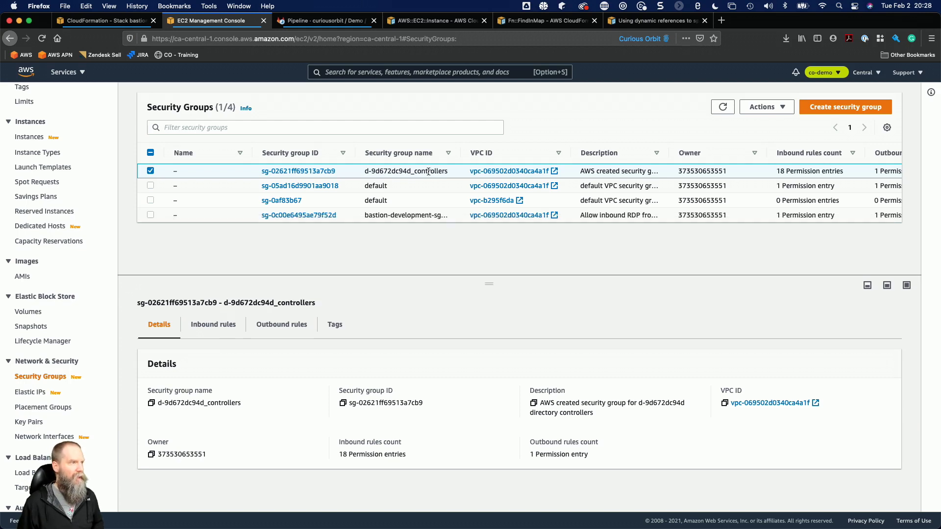
{"action": "left_click", "coordinate": [218, 325]}
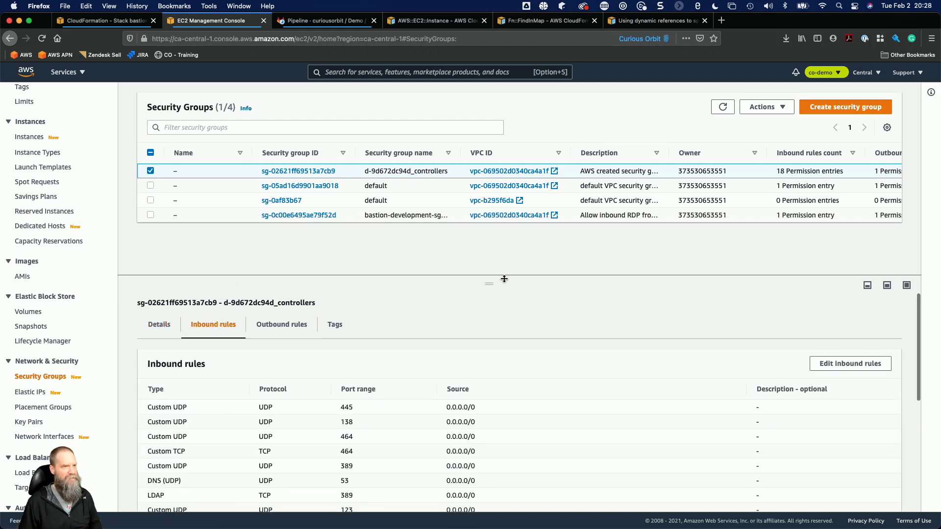
{"action": "left_click_drag", "start_coordinate": [489, 283], "coordinate": [493, 241]}
{"action": "scroll", "coordinate": [416, 393], "scroll_direction": "down", "scroll_amount": 4}
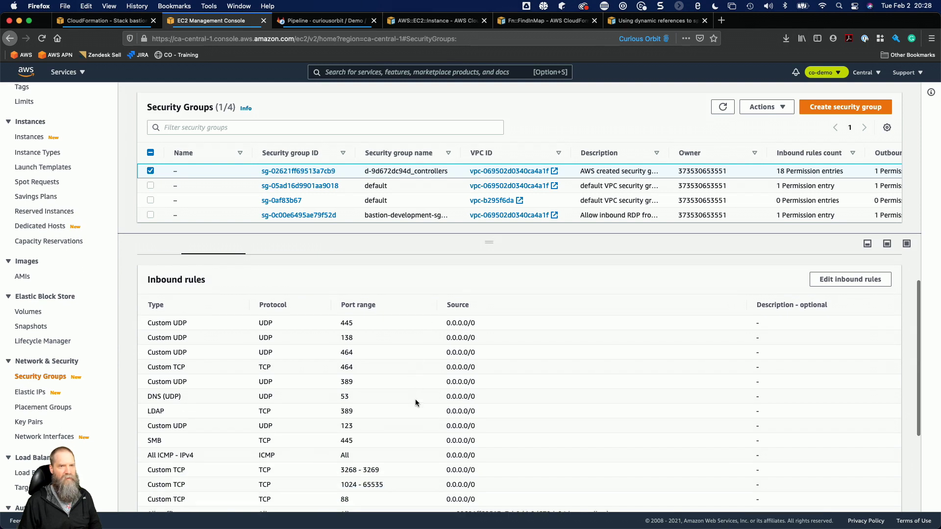
{"action": "scroll", "coordinate": [449, 335], "scroll_direction": "up", "scroll_amount": 2}
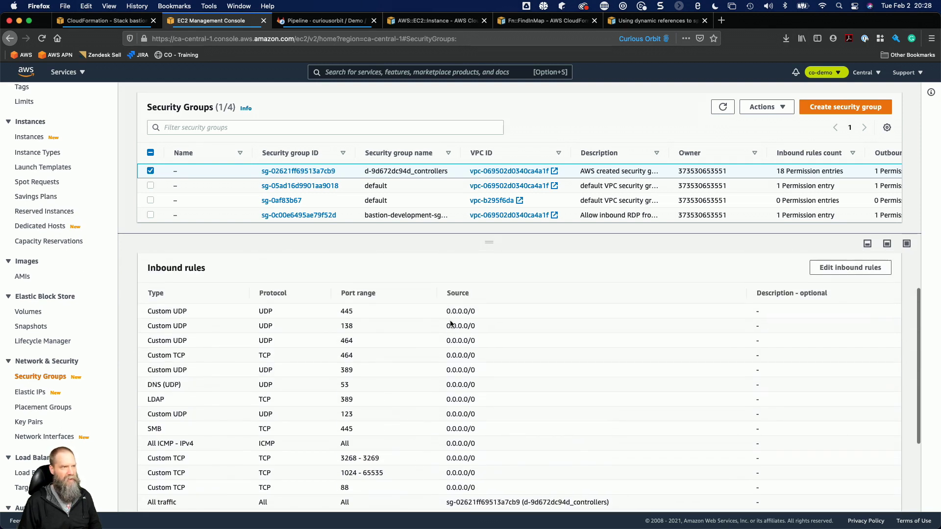
{"action": "scroll", "coordinate": [464, 372], "scroll_direction": "down", "scroll_amount": 2}
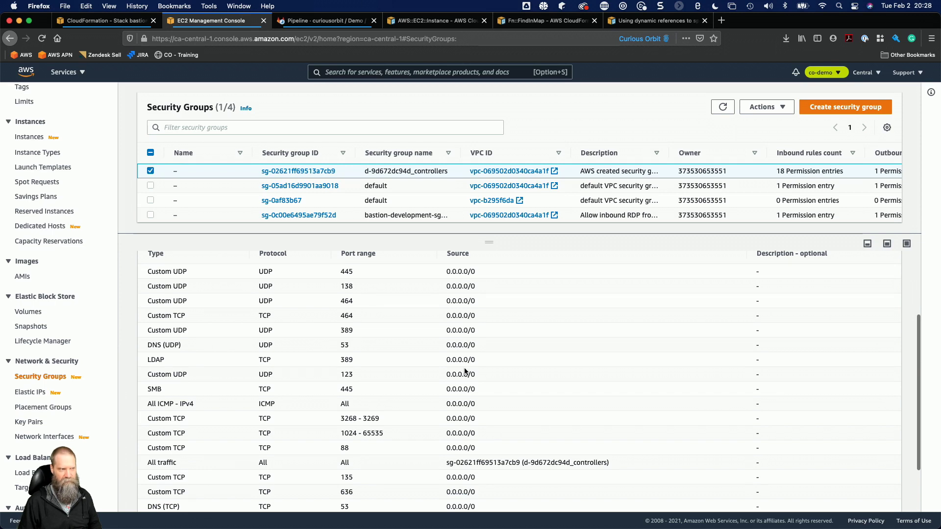
{"action": "scroll", "coordinate": [383, 394], "scroll_direction": "down", "scroll_amount": 2}
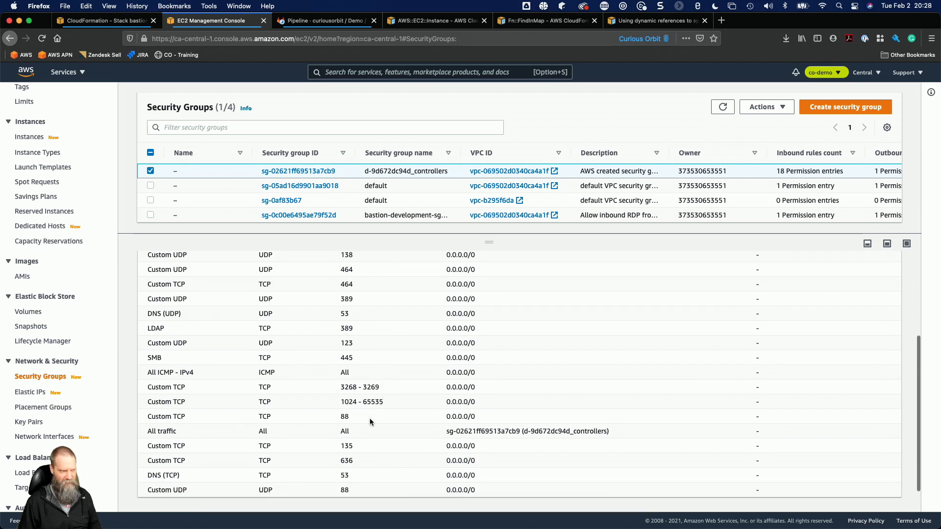
Switch to the CloudFormation console and copy the vpcCIDR value 10.98.0.0/16 from the vpc-development stack's parameters.
{"action": "scroll", "coordinate": [381, 359], "scroll_direction": "up", "scroll_amount": 6}
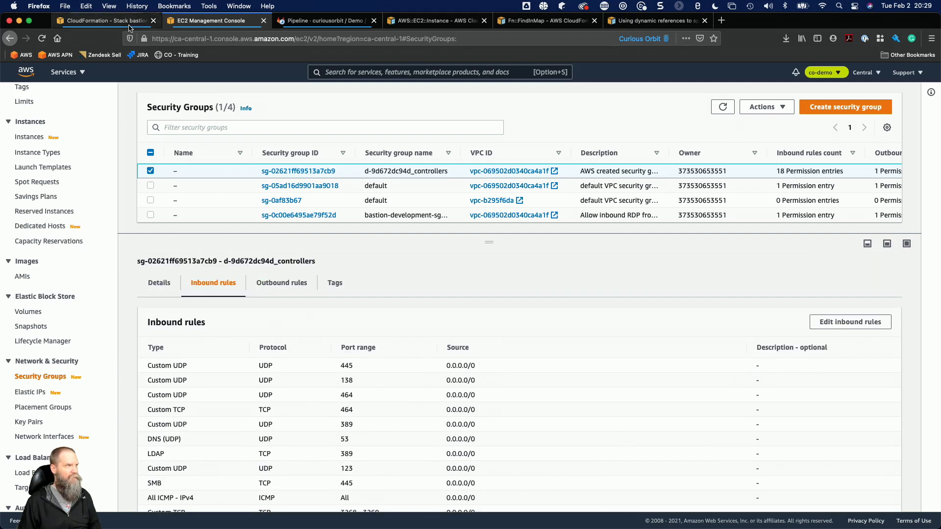
{"action": "left_click", "coordinate": [129, 24]}
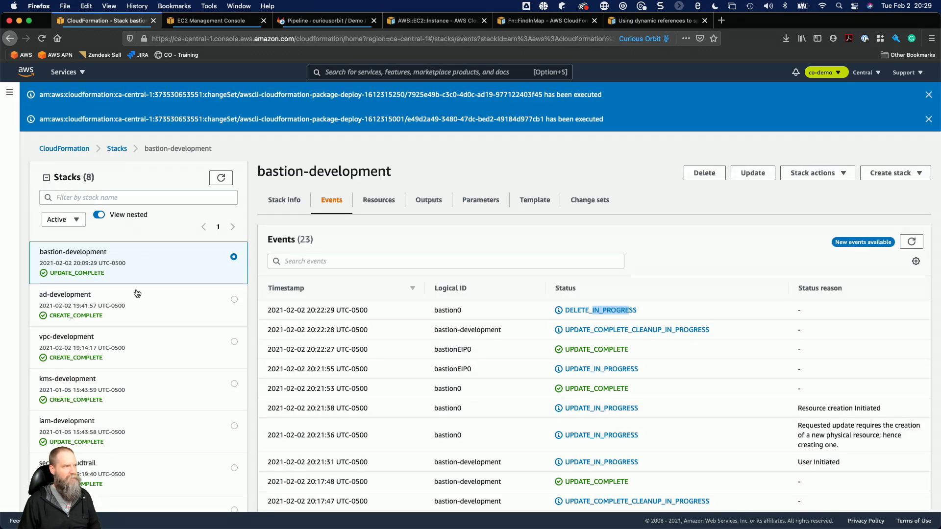
{"action": "left_click", "coordinate": [135, 343]}
{"action": "left_click", "coordinate": [284, 200]}
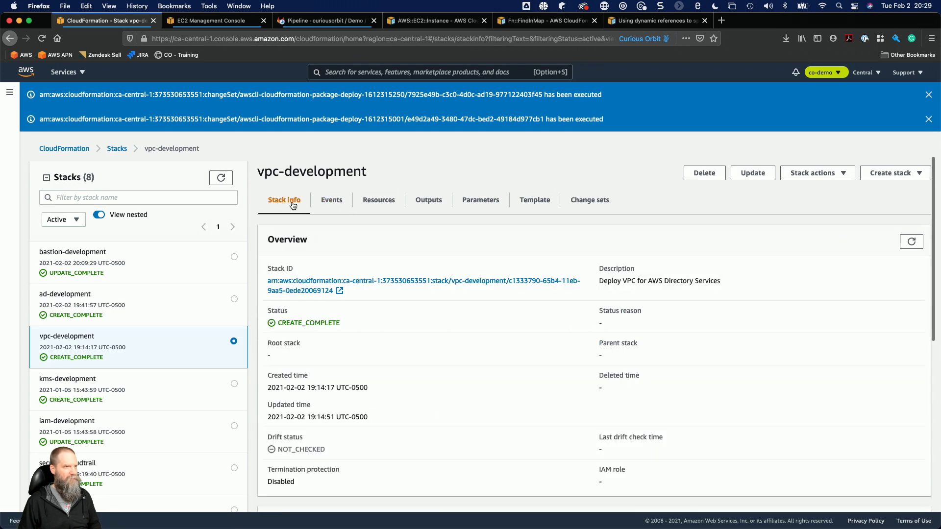
{"action": "left_click", "coordinate": [427, 200]}
{"action": "left_click", "coordinate": [480, 199]}
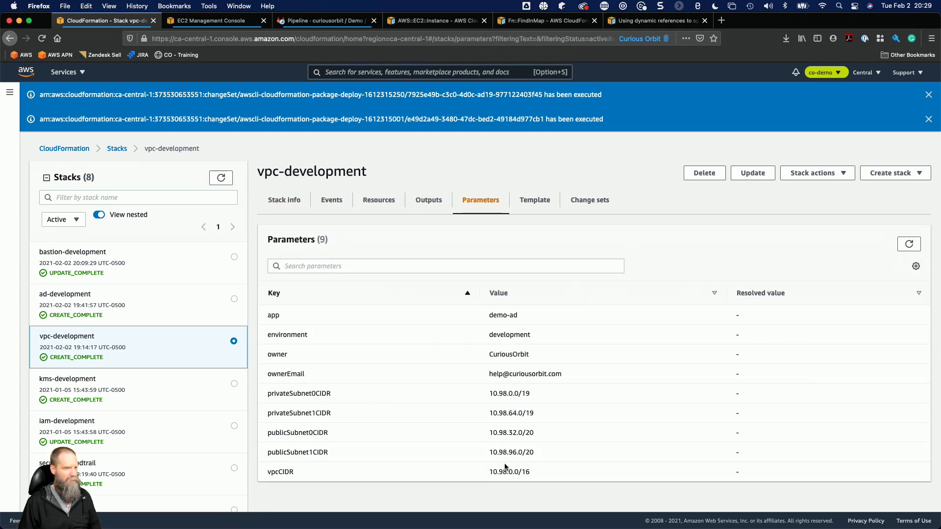
{"action": "left_click_drag", "start_coordinate": [490, 473], "coordinate": [538, 476]}
{"action": "key", "text": "super+c"}
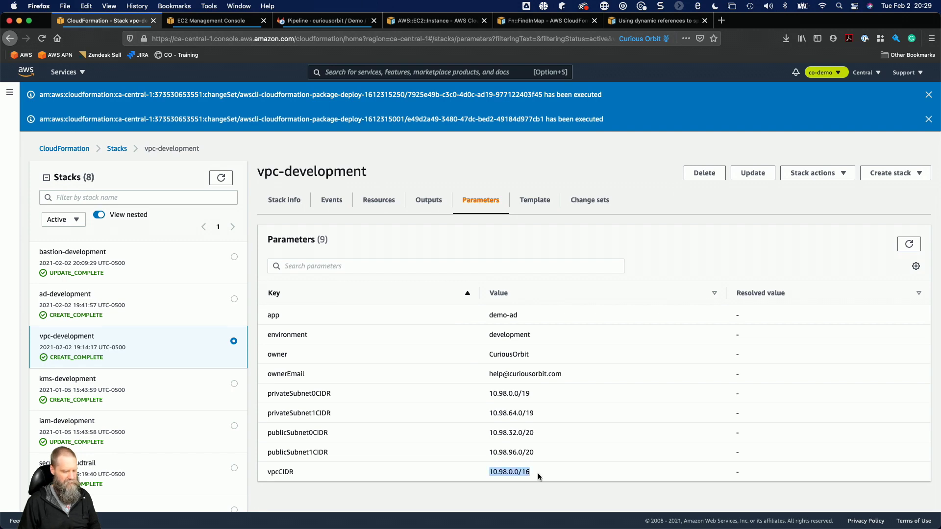
Return to the EC2 console and open the inbound rules of the d-9d672dc94d_controllers security group for editing.
{"action": "left_click", "coordinate": [214, 24]}
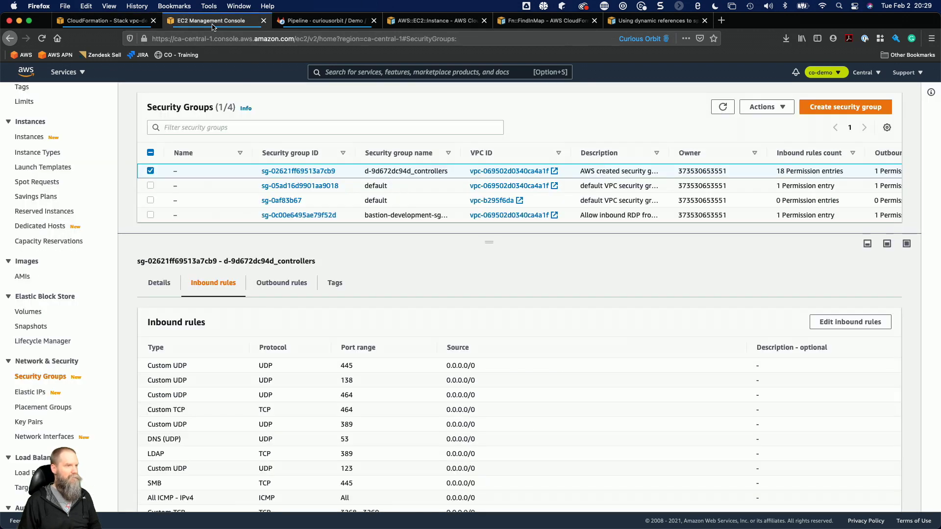
{"action": "scroll", "coordinate": [369, 338], "scroll_direction": "down", "scroll_amount": 1}
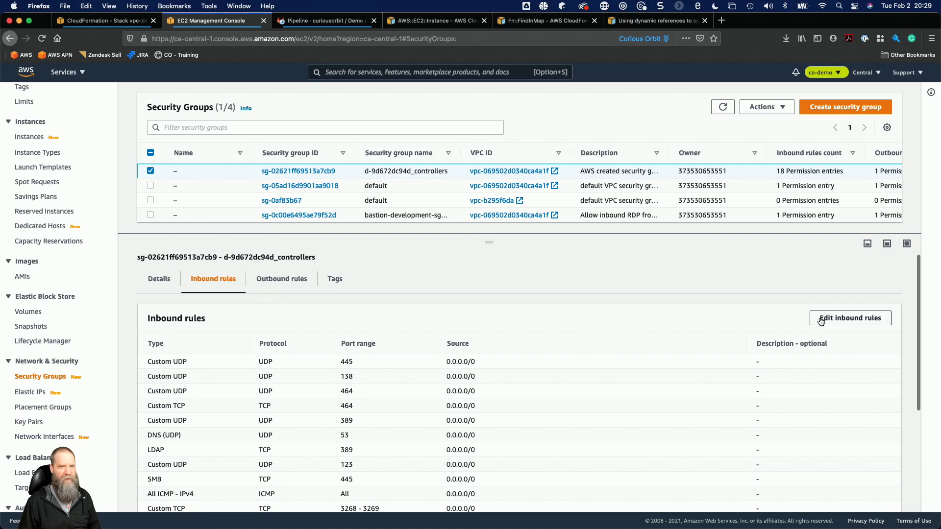
{"action": "left_click", "coordinate": [821, 322]}
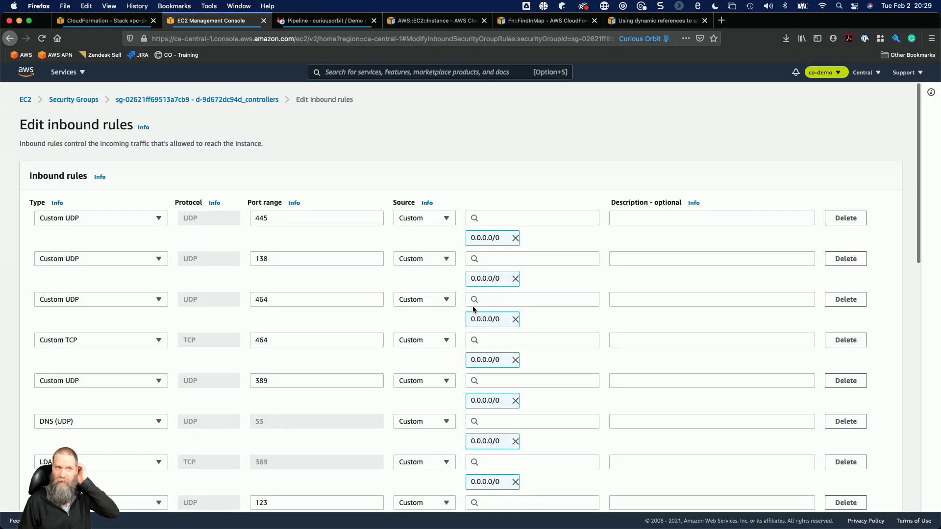
Replace the source of the UDP 445 and UDP 138 inbound rules with the CIDR 10.98.0.0/16.
{"action": "left_click", "coordinate": [515, 237]}
{"action": "left_click", "coordinate": [538, 218]}
{"action": "key", "text": "super+v"}
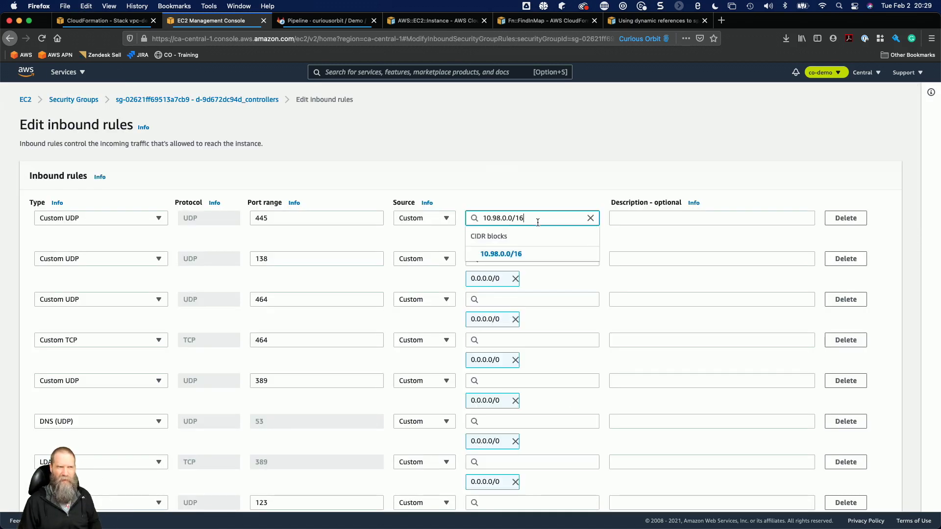
{"action": "key", "text": "Return"}
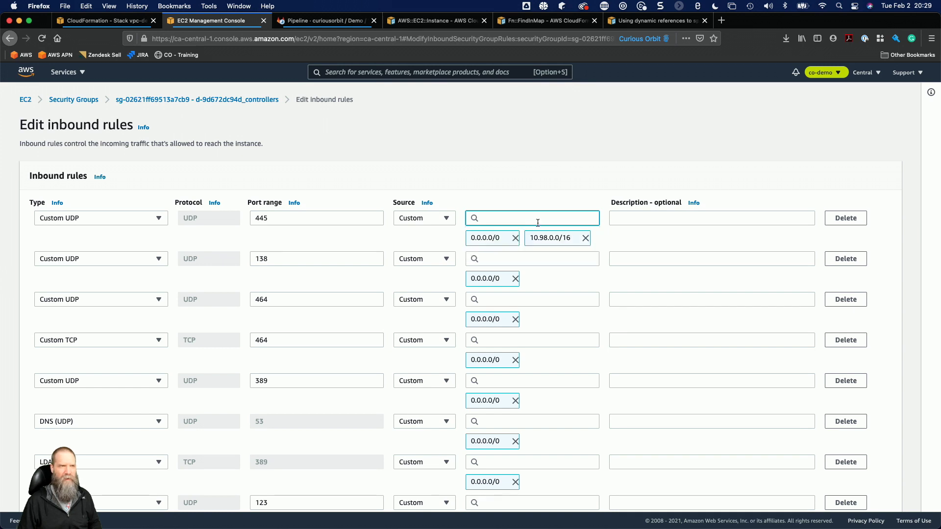
{"action": "left_click", "coordinate": [515, 238]}
{"action": "left_click", "coordinate": [514, 258]}
{"action": "key", "text": "super+v"}
{"action": "key", "text": "Return"}
{"action": "left_click", "coordinate": [515, 278]}
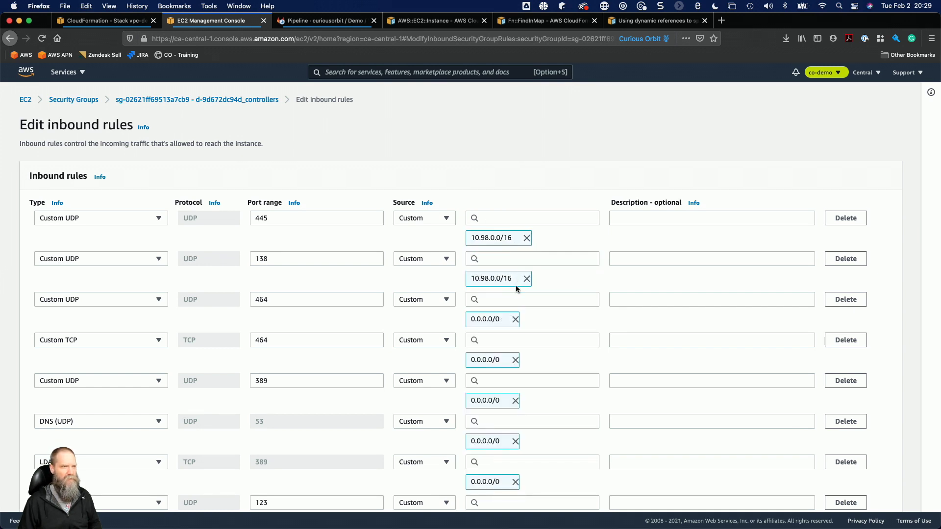
Replace the source of the UDP 464 and TCP 464 inbound rules with 10.98.0.0/16.
{"action": "left_click", "coordinate": [514, 299]}
{"action": "key", "text": "super+v"}
{"action": "key", "text": "Return"}
{"action": "left_click", "coordinate": [515, 319]}
{"action": "left_click", "coordinate": [514, 340]}
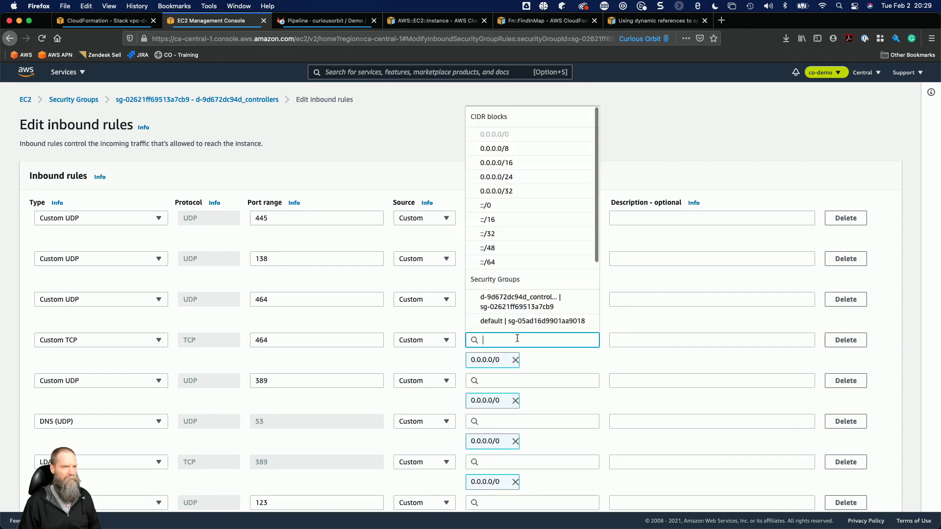
{"action": "key", "text": "super+v"}
{"action": "key", "text": "Return"}
{"action": "left_click", "coordinate": [515, 360]}
Replace the source of the UDP 389 and DNS (UDP) inbound rules with 10.98.0.0/16.
{"action": "left_click", "coordinate": [514, 381]}
{"action": "key", "text": "super+v"}
{"action": "key", "text": "Return"}
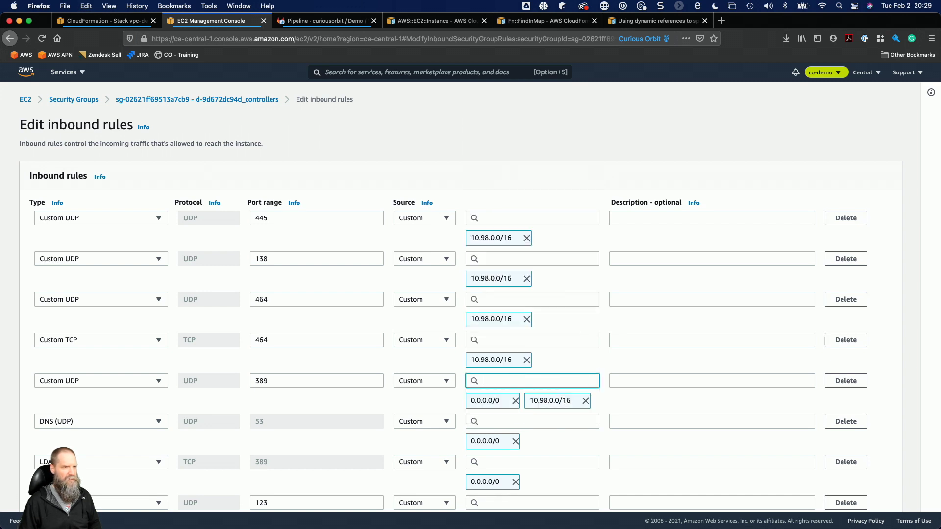
{"action": "left_click", "coordinate": [515, 400]}
{"action": "left_click", "coordinate": [519, 419]}
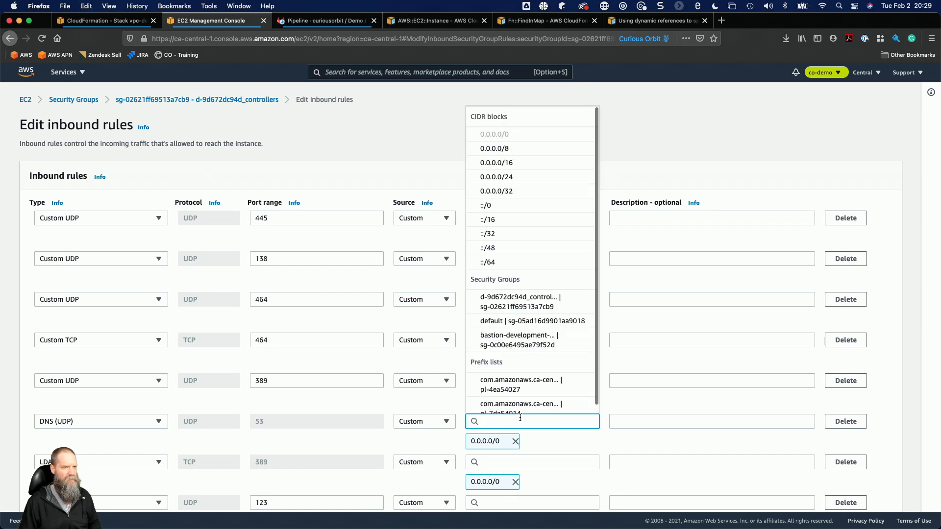
{"action": "key", "text": "super+v"}
{"action": "key", "text": "Return"}
{"action": "left_click", "coordinate": [515, 441]}
Replace the source of the LDAP and UDP 123 inbound rules with 10.98.0.0/16.
{"action": "scroll", "coordinate": [535, 384], "scroll_direction": "down", "scroll_amount": 2}
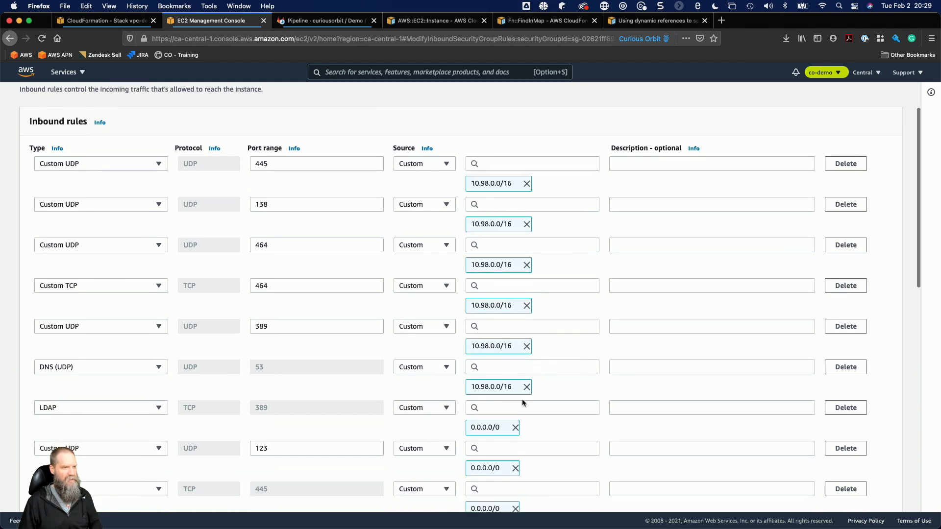
{"action": "left_click", "coordinate": [519, 408]}
{"action": "key", "text": "super+v"}
{"action": "key", "text": "Return"}
{"action": "left_click", "coordinate": [515, 428]}
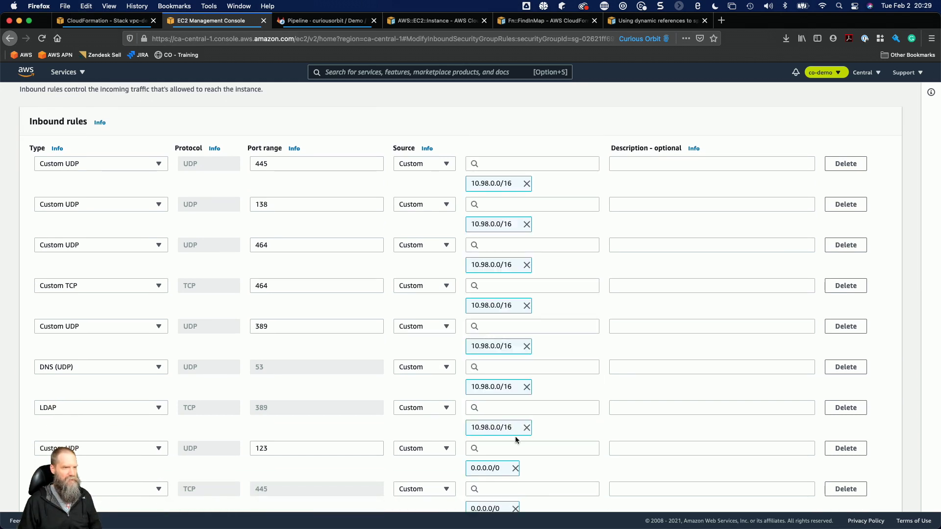
{"action": "left_click", "coordinate": [515, 448]}
{"action": "key", "text": "super+v"}
{"action": "key", "text": "Return"}
{"action": "left_click", "coordinate": [515, 468]}
Replace the source of the SMB and All ICMP - IPv4 inbound rules with 10.98.0.0/16.
{"action": "scroll", "coordinate": [516, 466], "scroll_direction": "down", "scroll_amount": 2}
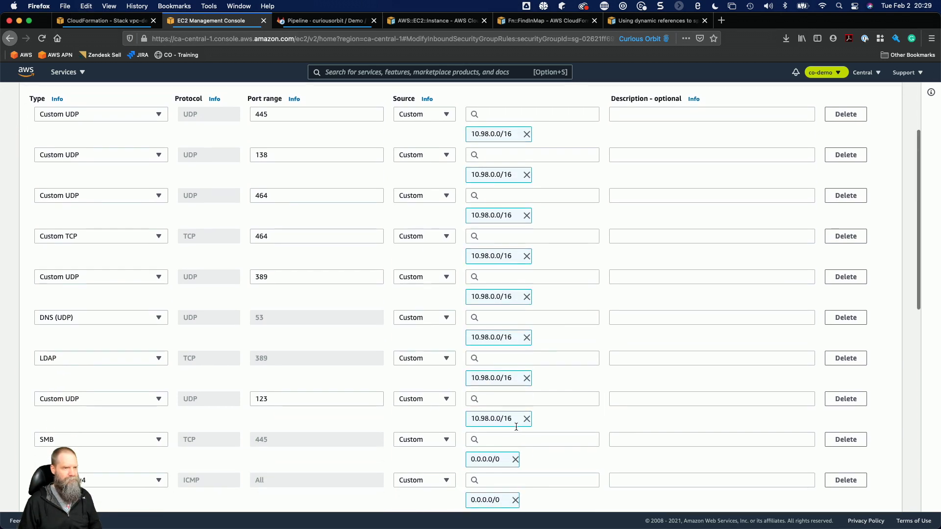
{"action": "left_click", "coordinate": [517, 434]}
{"action": "key", "text": "super+v"}
{"action": "key", "text": "Return"}
{"action": "left_click", "coordinate": [514, 454]}
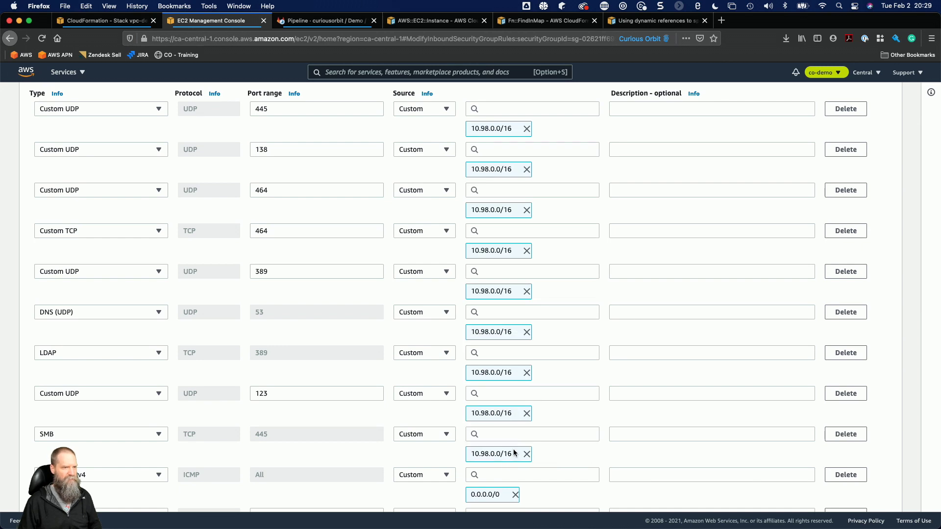
{"action": "scroll", "coordinate": [513, 456], "scroll_direction": "down", "scroll_amount": 1}
{"action": "left_click", "coordinate": [513, 451]}
{"action": "key", "text": "super+v"}
{"action": "key", "text": "Return"}
{"action": "left_click", "coordinate": [517, 471]}
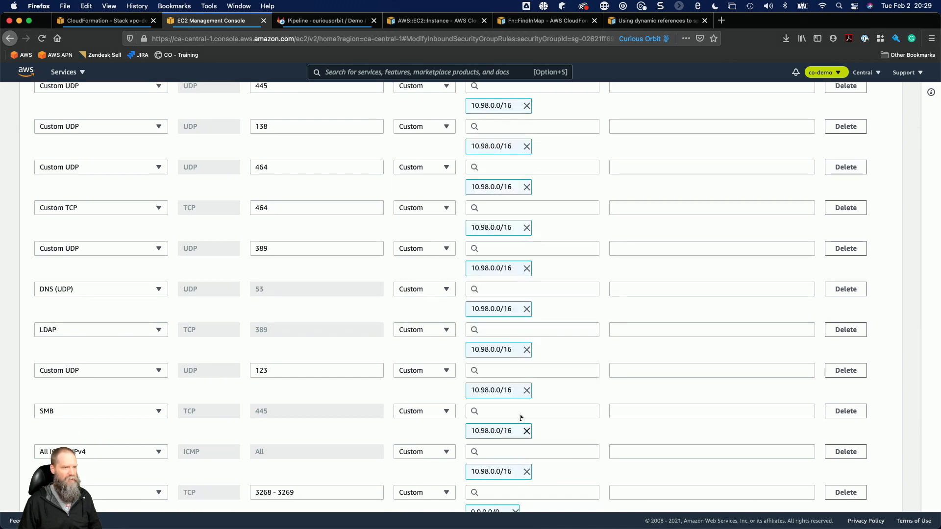
Replace the source of the TCP 3268 - 3269 and TCP 1024 - 65535 inbound rules with 10.98.0.0/16.
{"action": "scroll", "coordinate": [518, 456], "scroll_direction": "down", "scroll_amount": 3}
{"action": "left_click", "coordinate": [519, 428]}
{"action": "key", "text": "super+v"}
{"action": "key", "text": "Return"}
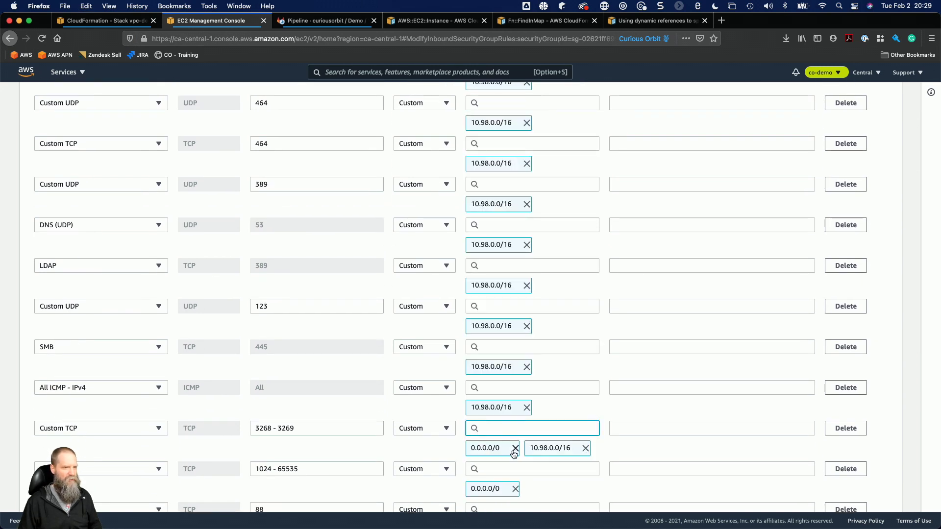
{"action": "left_click", "coordinate": [515, 447]}
{"action": "scroll", "coordinate": [515, 439], "scroll_direction": "down", "scroll_amount": 1}
{"action": "left_click", "coordinate": [515, 447]}
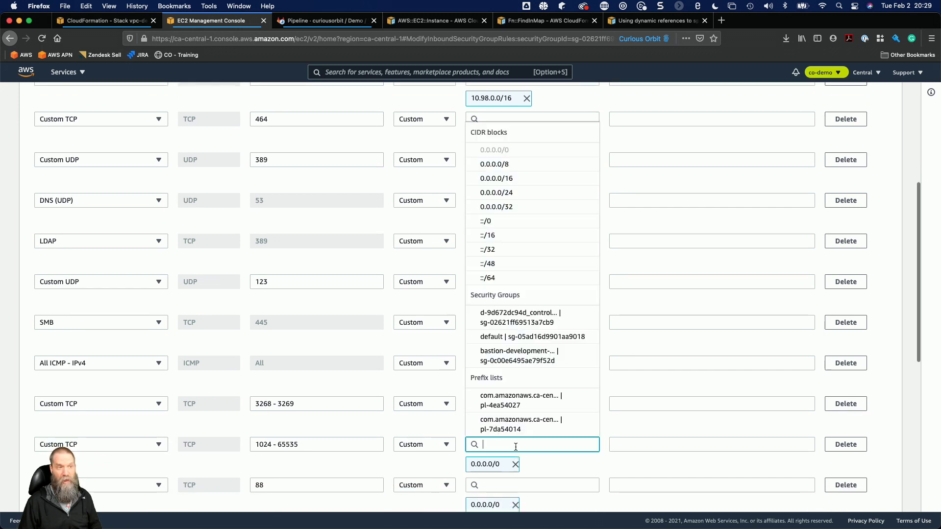
{"action": "key", "text": "super+v"}
{"action": "key", "text": "Return"}
{"action": "left_click", "coordinate": [515, 464]}
Replace the source of the TCP 88 and TCP 135 inbound rules with 10.98.0.0/16, skipping the All traffic rule.
{"action": "scroll", "coordinate": [517, 465], "scroll_direction": "down", "scroll_amount": 3}
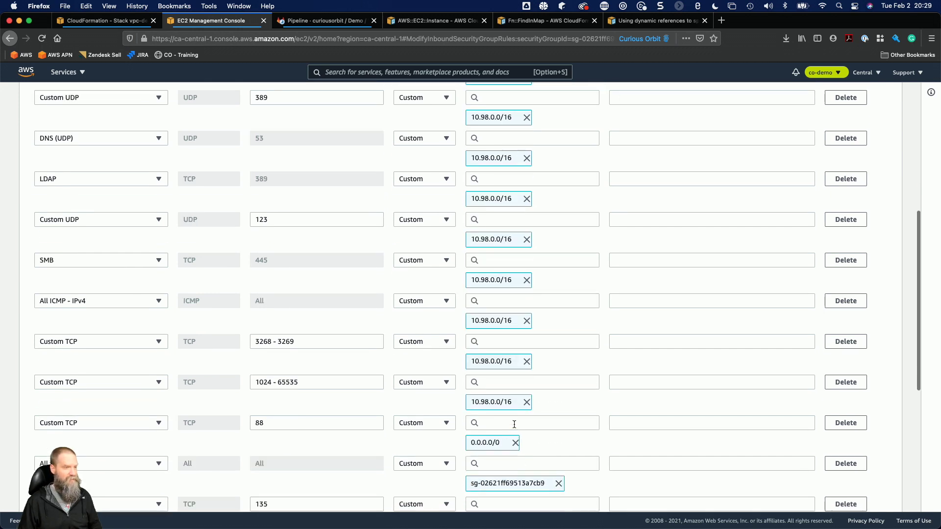
{"action": "left_click", "coordinate": [512, 422]}
{"action": "key", "text": "super+v"}
{"action": "key", "text": "Return"}
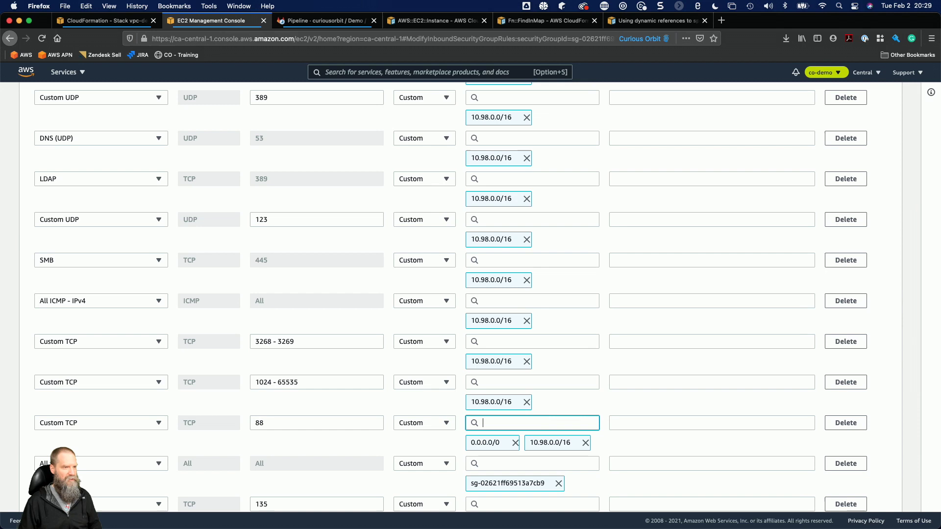
{"action": "left_click", "coordinate": [515, 442]}
{"action": "scroll", "coordinate": [517, 446], "scroll_direction": "down", "scroll_amount": 3}
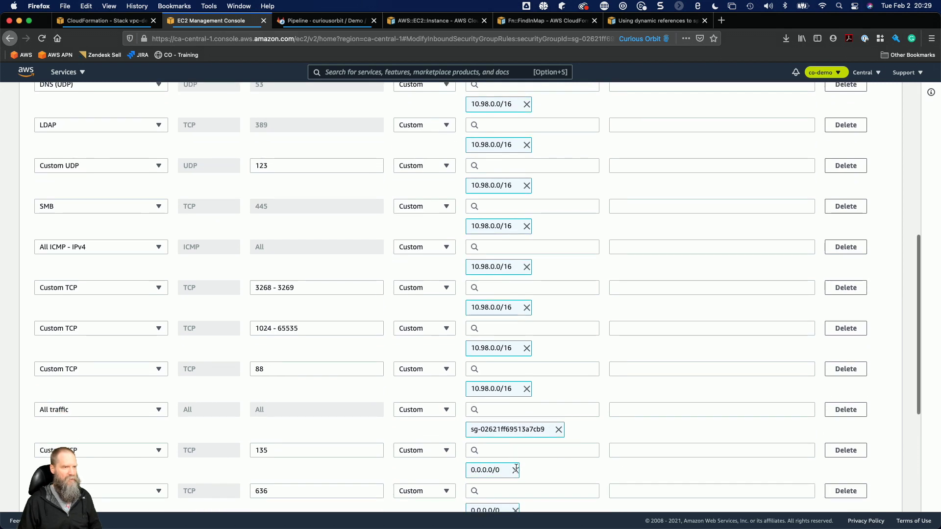
{"action": "left_click", "coordinate": [515, 470]}
{"action": "left_click", "coordinate": [510, 450]}
{"action": "key", "text": "super+v"}
{"action": "key", "text": "Return"}
Replace the source of the TCP 636 inbound rule with 10.98.0.0/16.
{"action": "scroll", "coordinate": [511, 480], "scroll_direction": "down", "scroll_amount": 2}
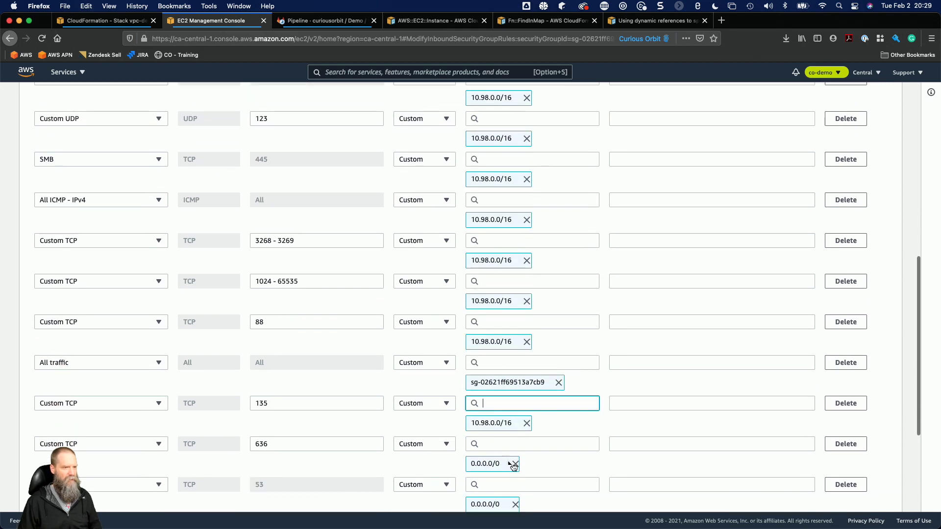
{"action": "left_click", "coordinate": [516, 463]}
{"action": "left_click", "coordinate": [519, 464]}
{"action": "left_click", "coordinate": [546, 478]}
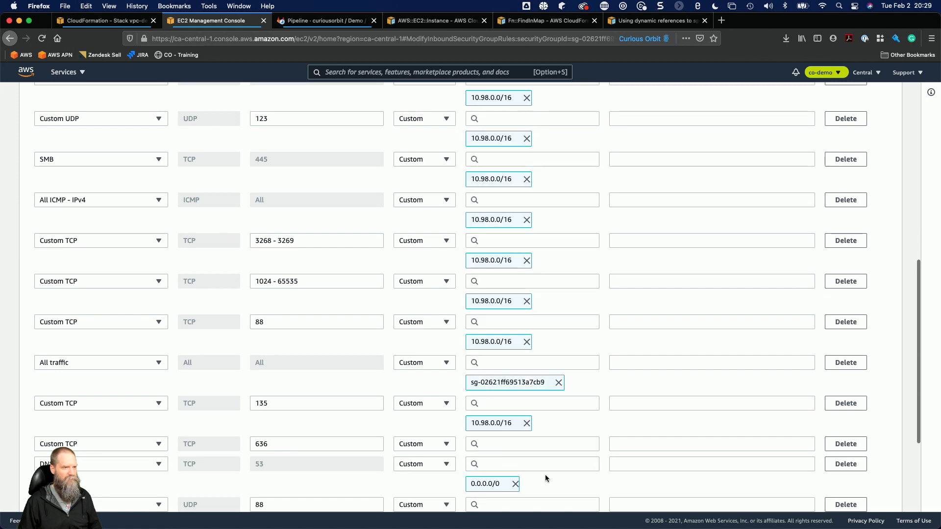
{"action": "left_click", "coordinate": [537, 445]}
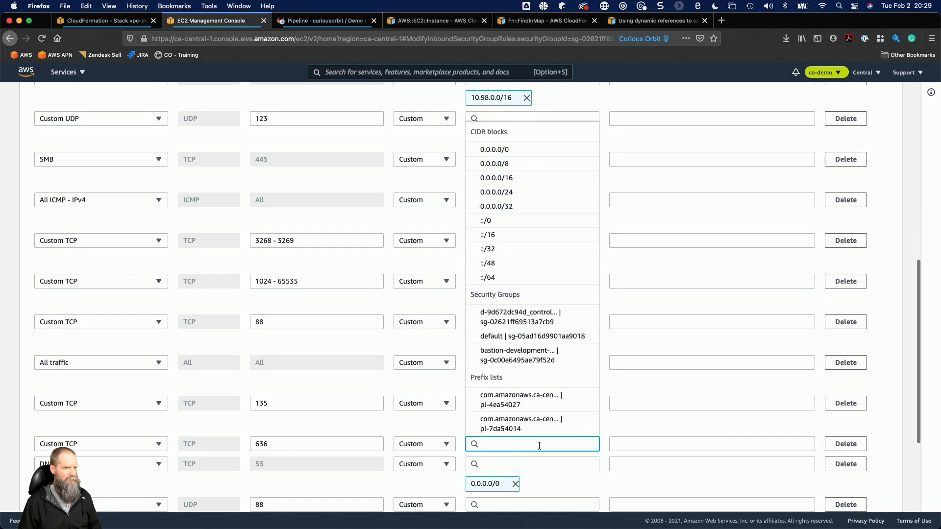
{"action": "key", "text": "super+v"}
{"action": "left_click", "coordinate": [513, 481]}
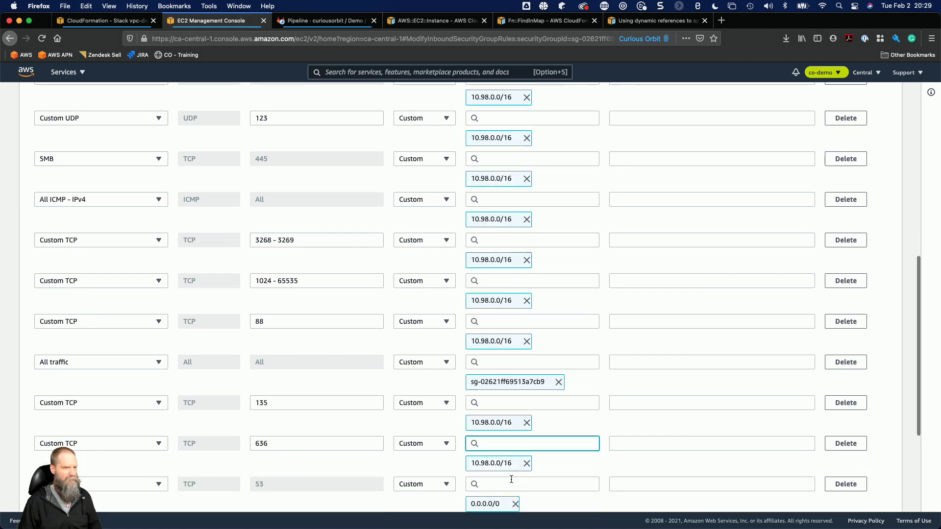
Replace the source of the DNS (TCP) and UDP 88 inbound rules with 10.98.0.0/16 and save the rules.
{"action": "scroll", "coordinate": [511, 478], "scroll_direction": "down", "scroll_amount": 3}
{"action": "left_click", "coordinate": [499, 417]}
{"action": "key", "text": "super+v"}
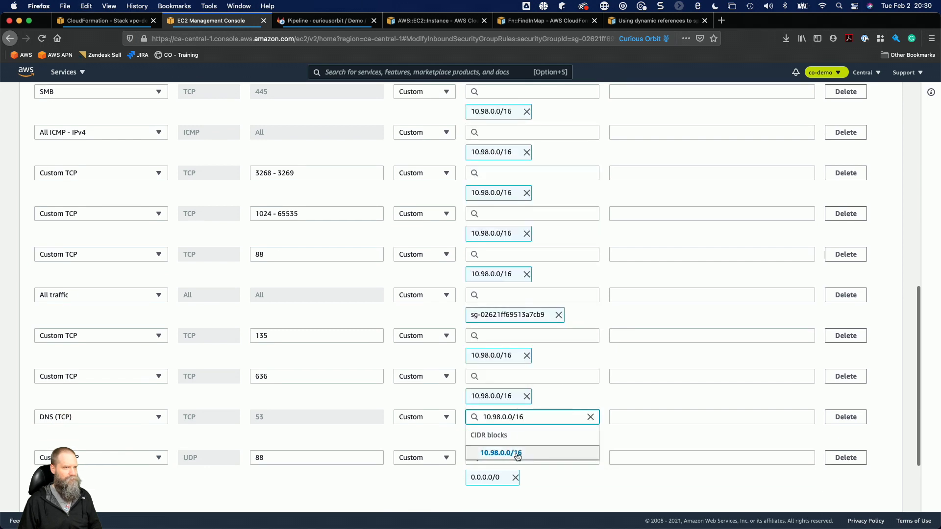
{"action": "left_click", "coordinate": [517, 453]}
{"action": "left_click", "coordinate": [530, 458]}
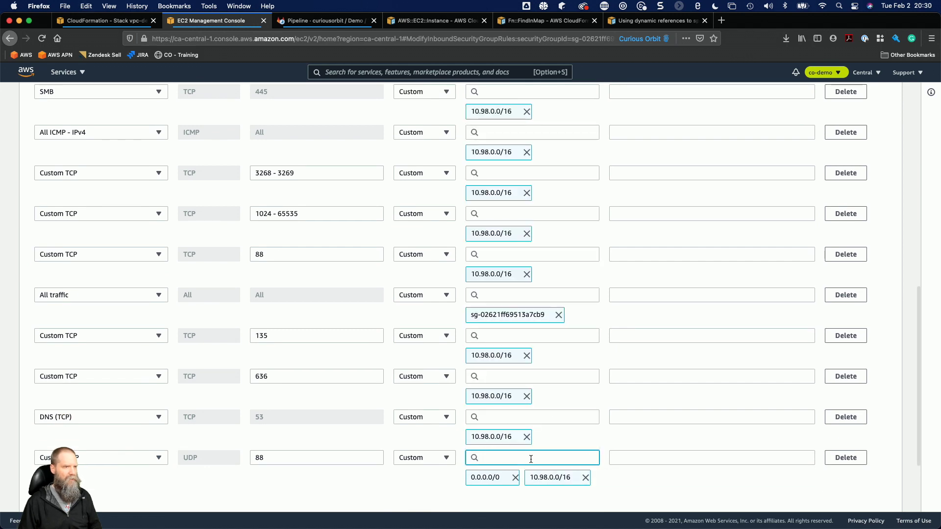
{"action": "left_click", "coordinate": [515, 478]}
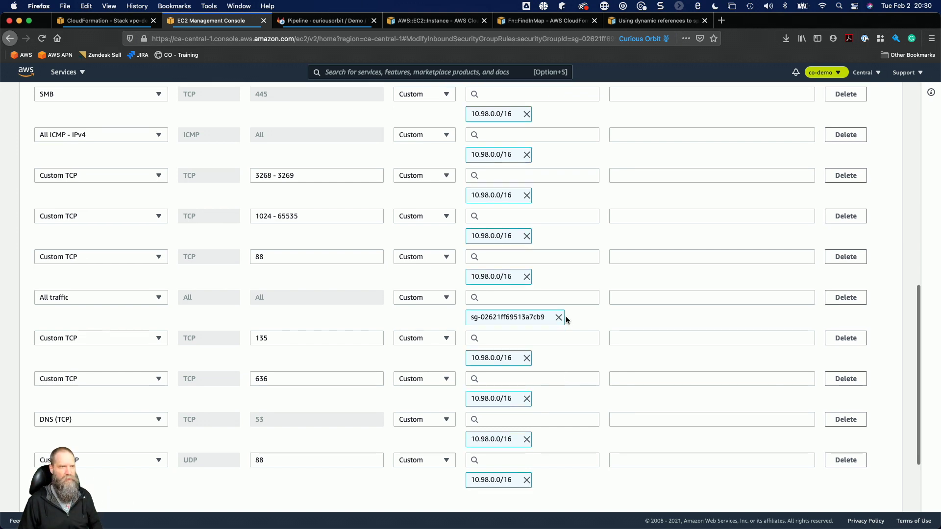
{"action": "scroll", "coordinate": [566, 319], "scroll_direction": "down", "scroll_amount": 3}
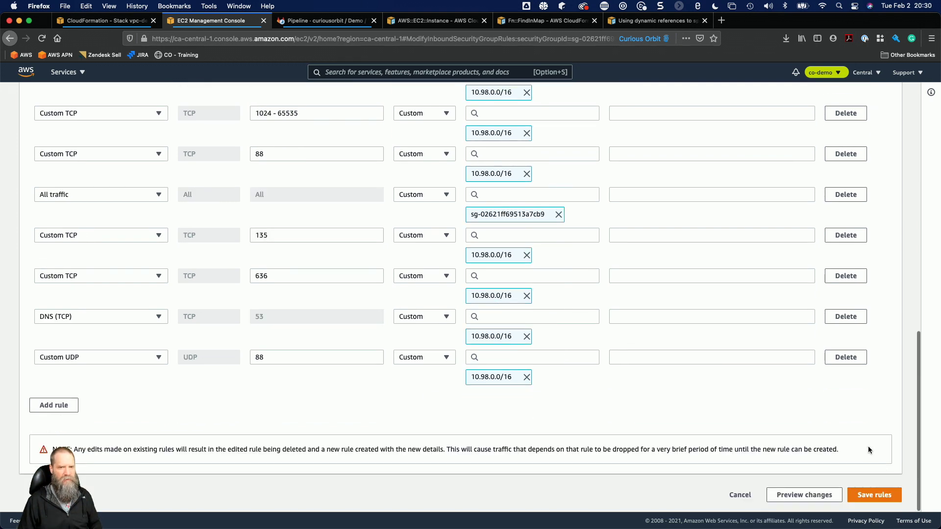
{"action": "left_click", "coordinate": [871, 494]}
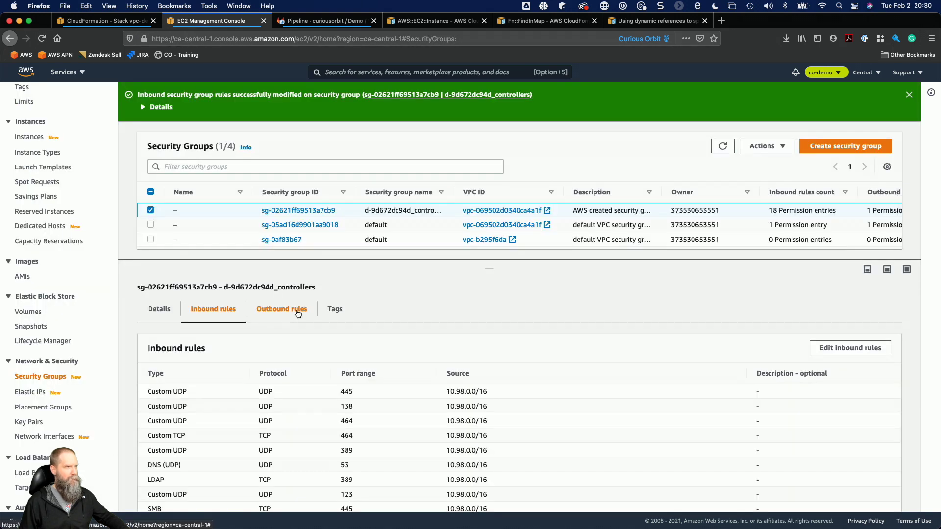
View the outbound rules of the d-9d672dc94d_controllers security group and highlight the destination of the All traffic rule.
{"action": "left_click", "coordinate": [287, 313]}
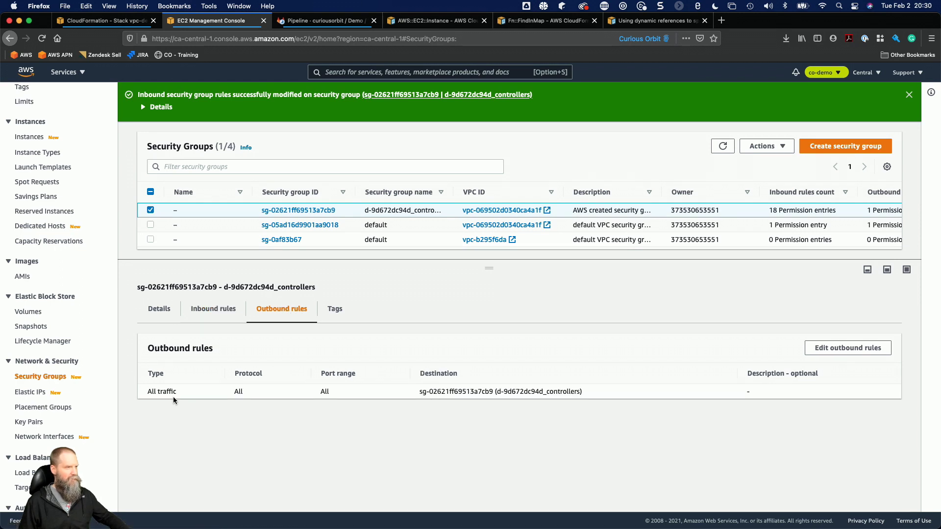
{"action": "left_click_drag", "start_coordinate": [418, 392], "coordinate": [586, 391]}
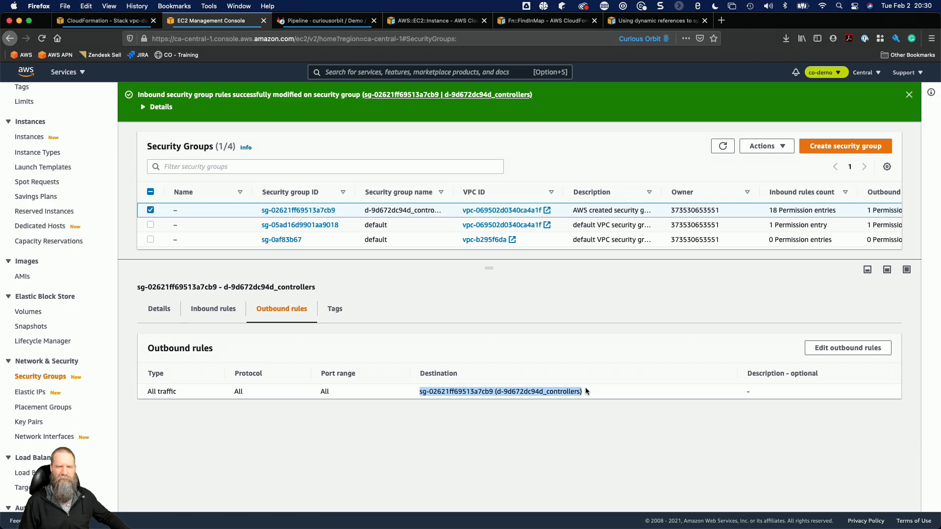
Search the web for "aws directory service security group" from the AWS::EC2::Instance documentation page.
{"action": "left_click", "coordinate": [436, 21]}
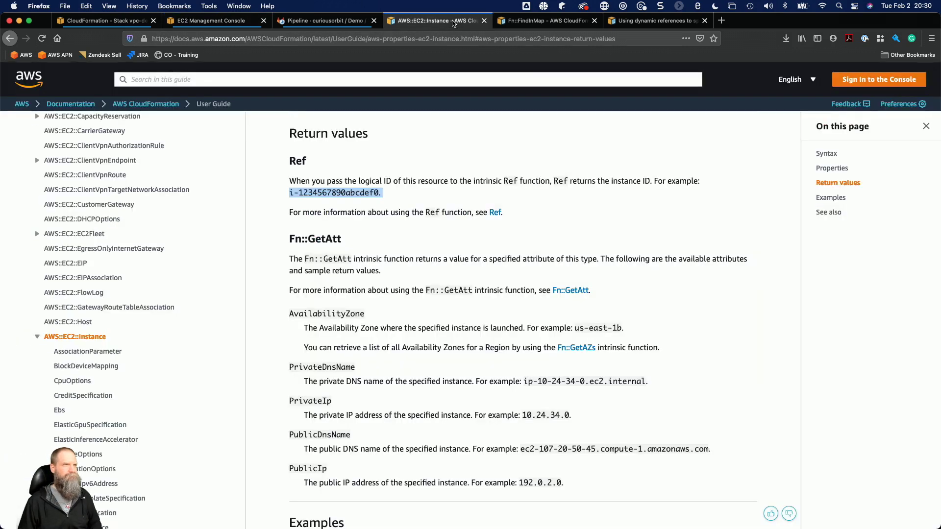
{"action": "left_click", "coordinate": [436, 33]}
{"action": "type", "text": "aws dir"}
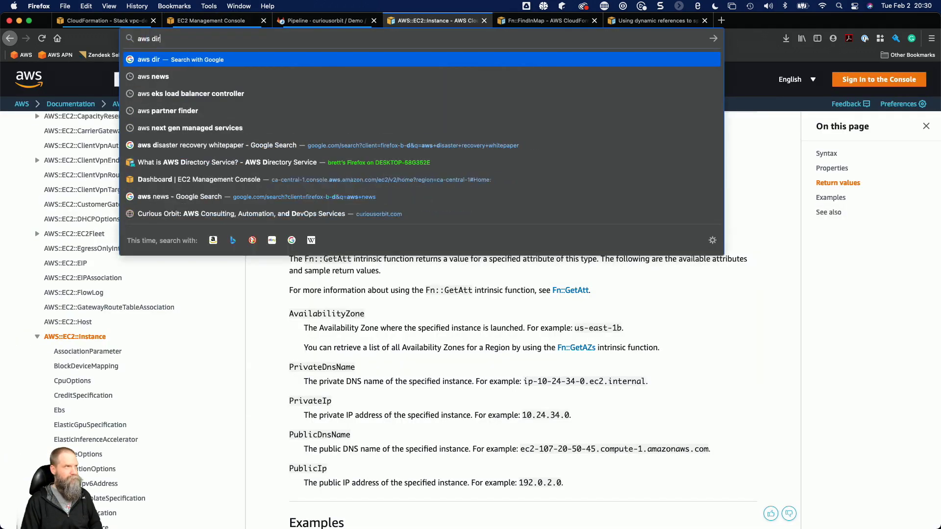
{"action": "type", "text": "ectory serv"}
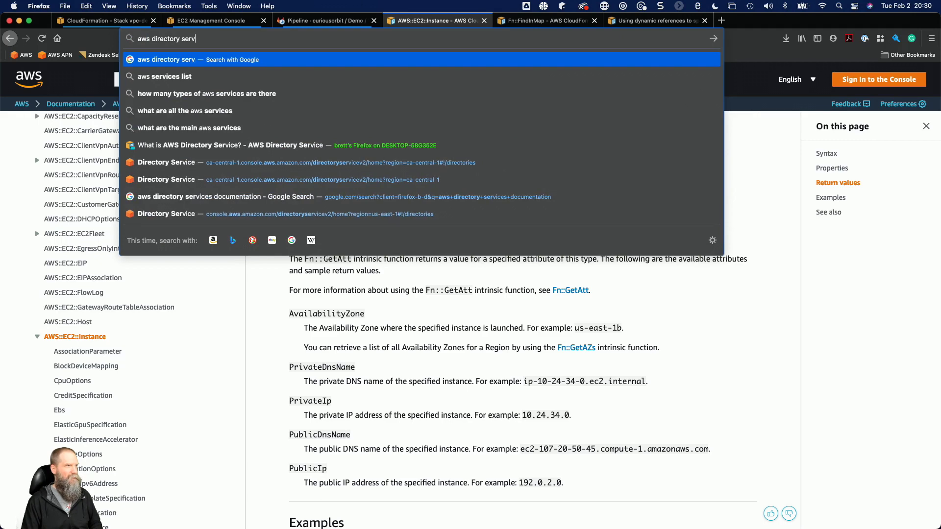
{"action": "type", "text": "ice secrurity"}
{"action": "key", "text": "BackSpace"}
{"action": "key", "text": "BackSpace"}
{"action": "key", "text": "BackSpace"}
{"action": "key", "text": "BackSpace"}
{"action": "key", "text": "BackSpace"}
{"action": "key", "text": "BackSpace"}
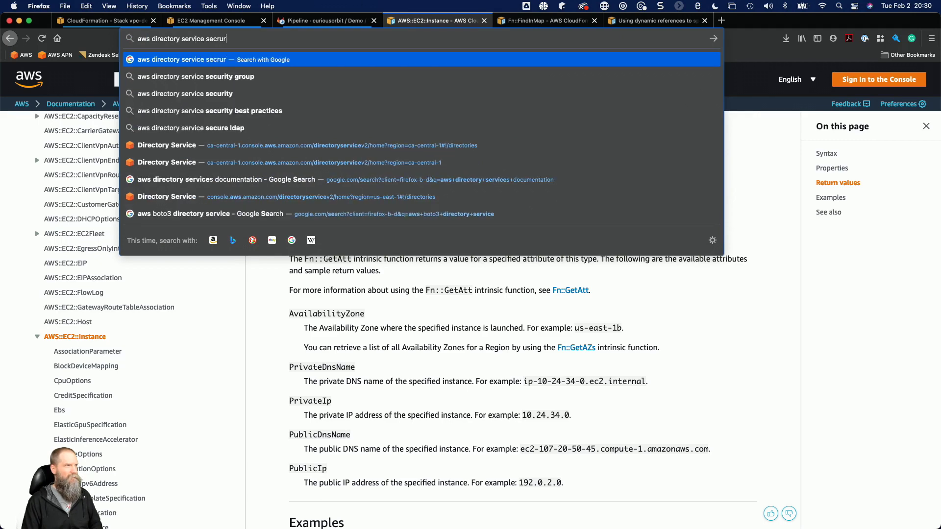
{"action": "type", "text": "urity group"}
{"action": "key", "text": "Return"}
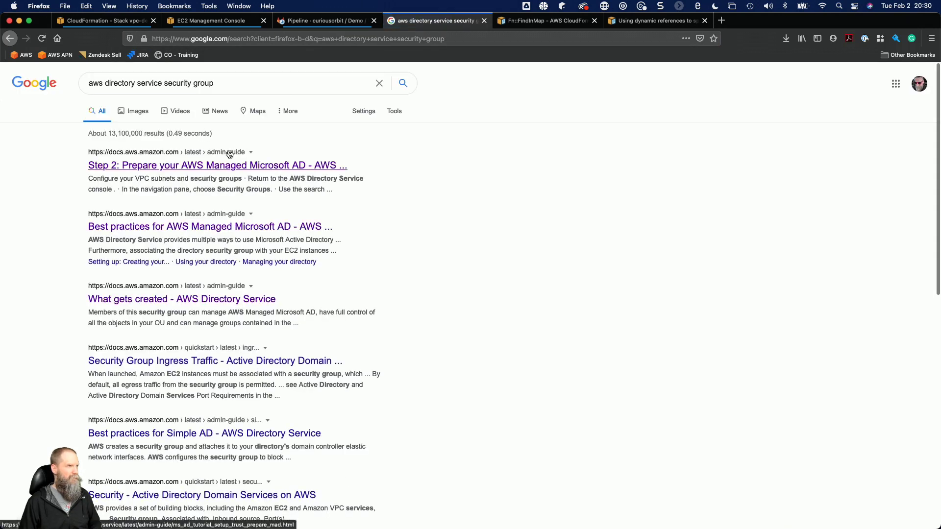
Open "Best practices for AWS Managed Microsoft AD" and read the guidance on modifying the directory security group, highlighting the CIDR and destination address passages.
{"action": "left_click", "coordinate": [305, 229]}
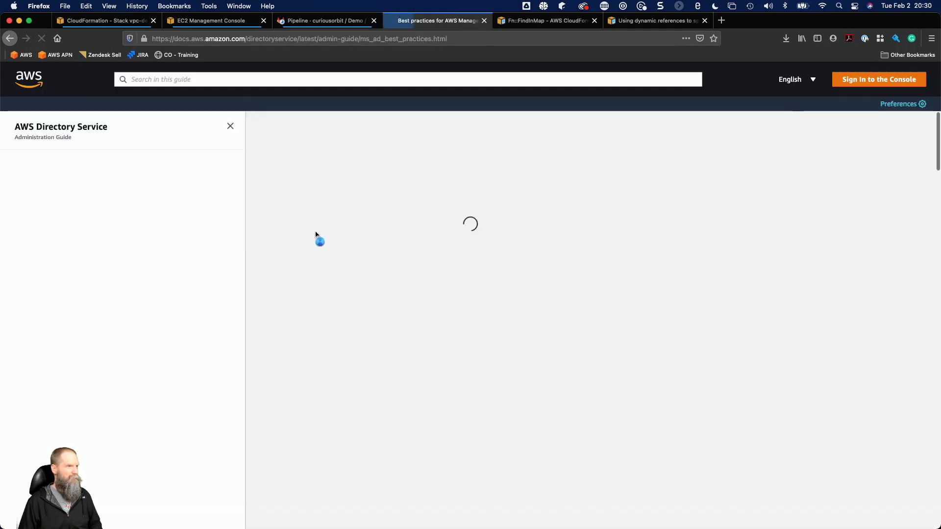
{"action": "scroll", "coordinate": [281, 321], "scroll_direction": "down", "scroll_amount": 2}
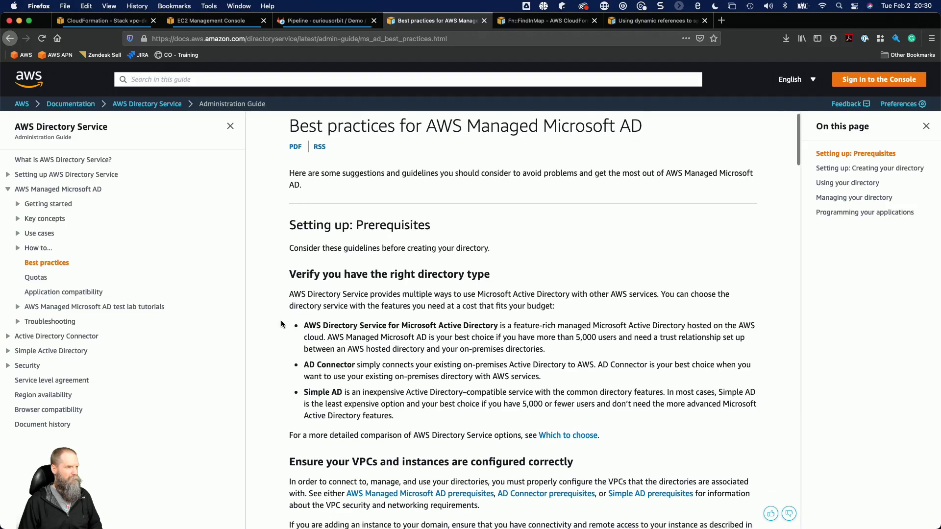
{"action": "scroll", "coordinate": [281, 321], "scroll_direction": "down", "scroll_amount": 6}
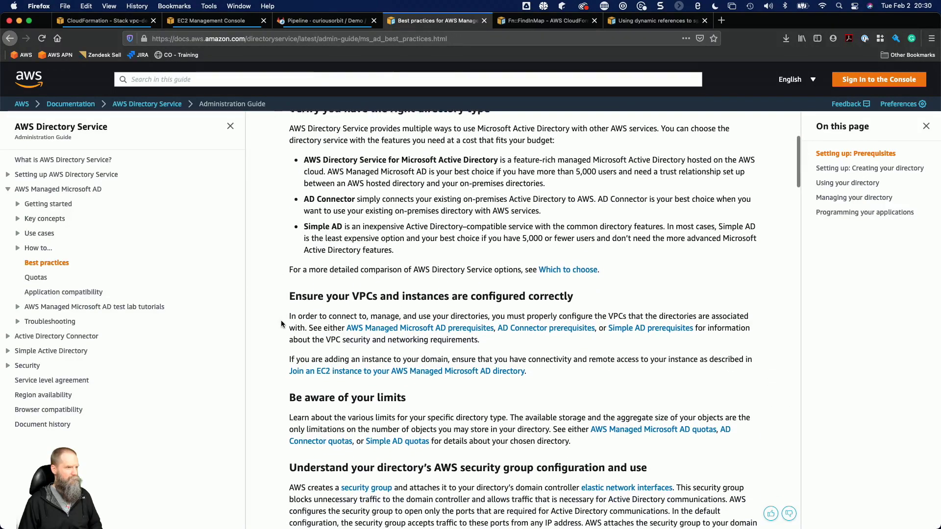
{"action": "scroll", "coordinate": [282, 322], "scroll_direction": "down", "scroll_amount": 10}
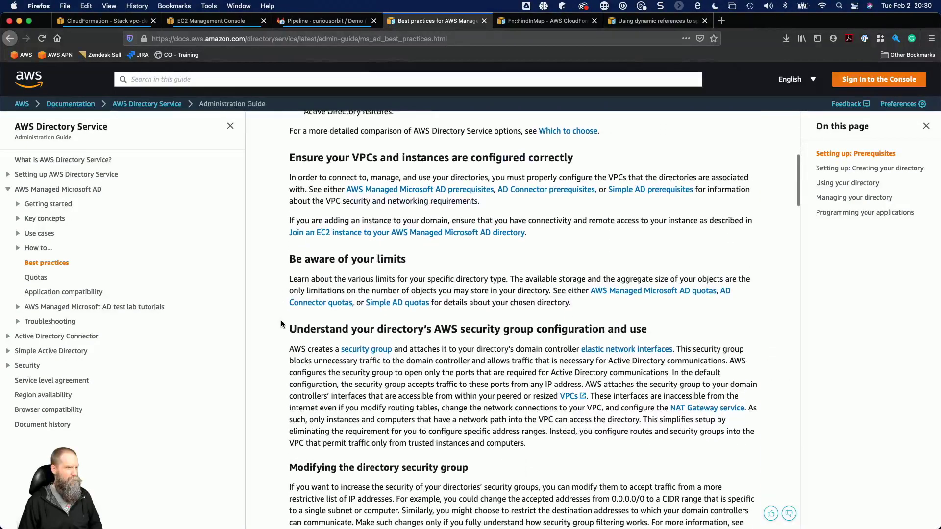
{"action": "scroll", "coordinate": [281, 320], "scroll_direction": "down", "scroll_amount": 2}
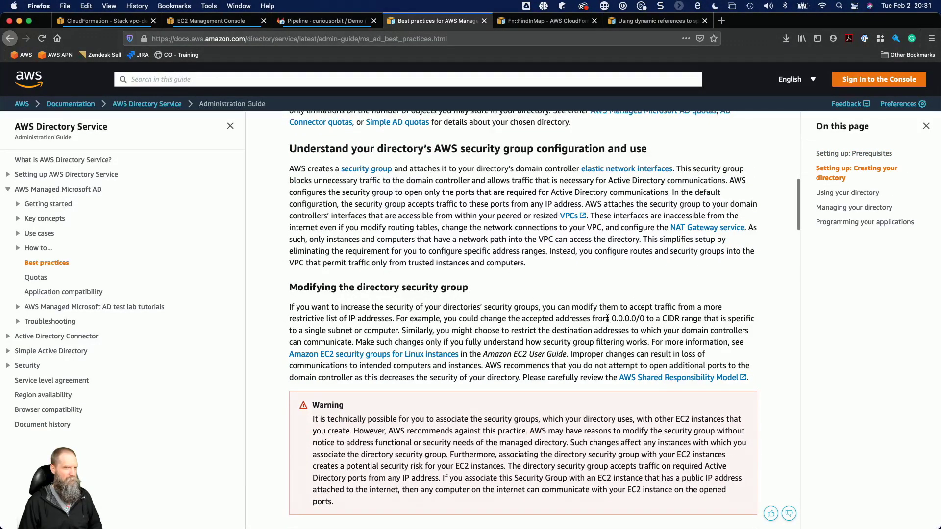
{"action": "left_click_drag", "start_coordinate": [623, 318], "coordinate": [675, 319]}
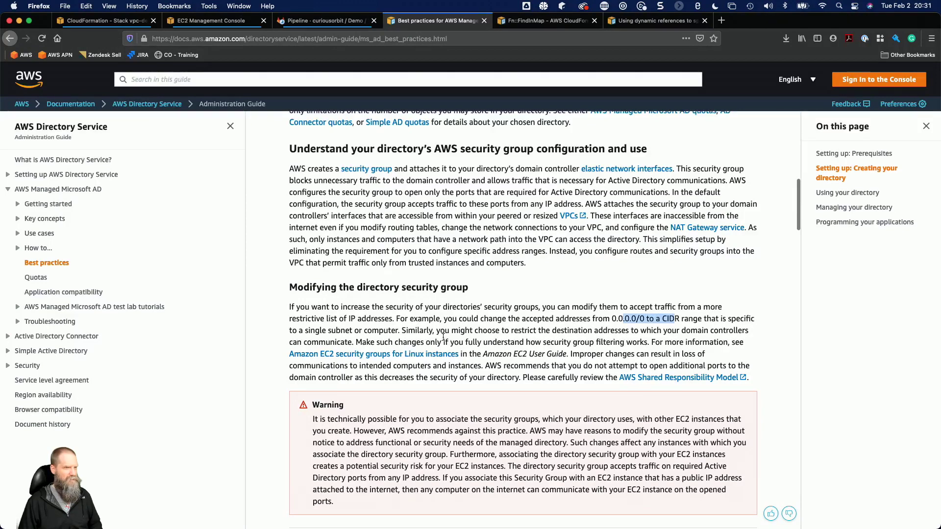
{"action": "left_click_drag", "start_coordinate": [573, 330], "coordinate": [658, 327]}
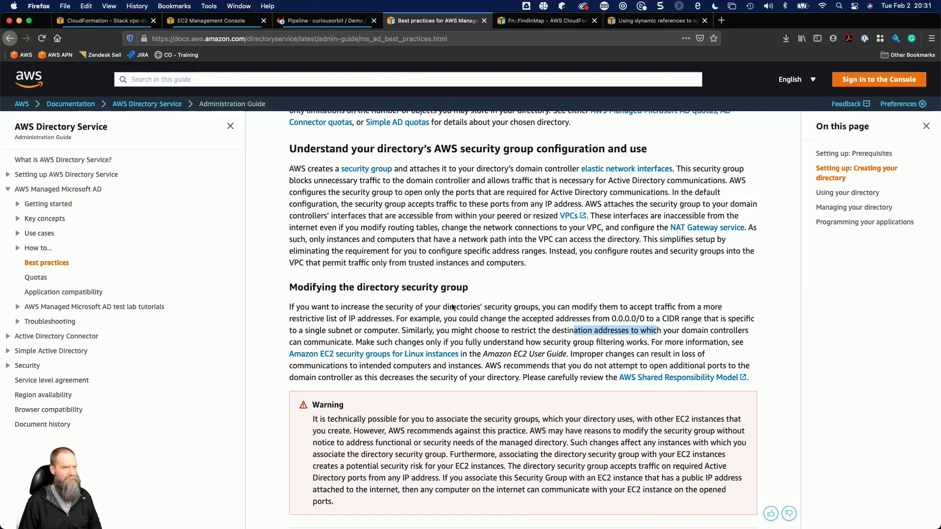
Revisit the directory controllers group's outbound rules in EC2 and the vpc-development stack's parameters in CloudFormation.
{"action": "key", "text": "super+Tab"}
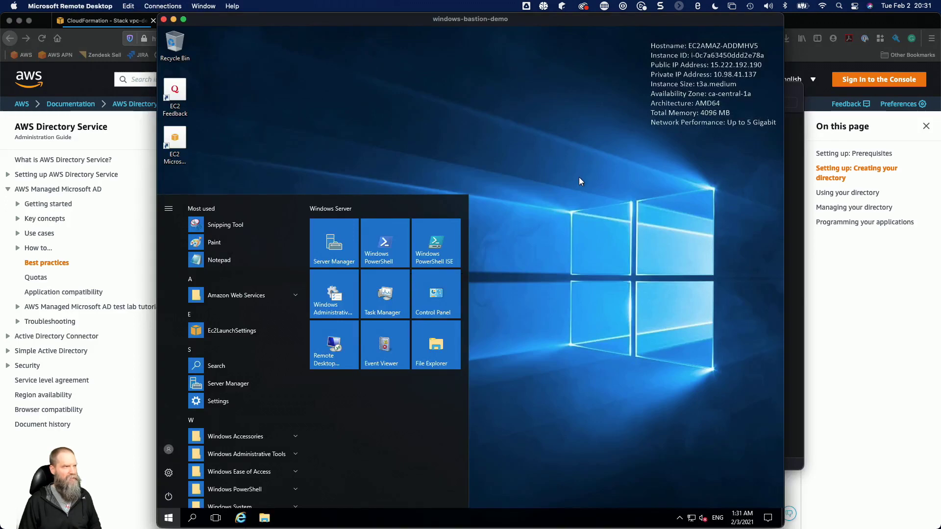
{"action": "key", "text": "super+Tab"}
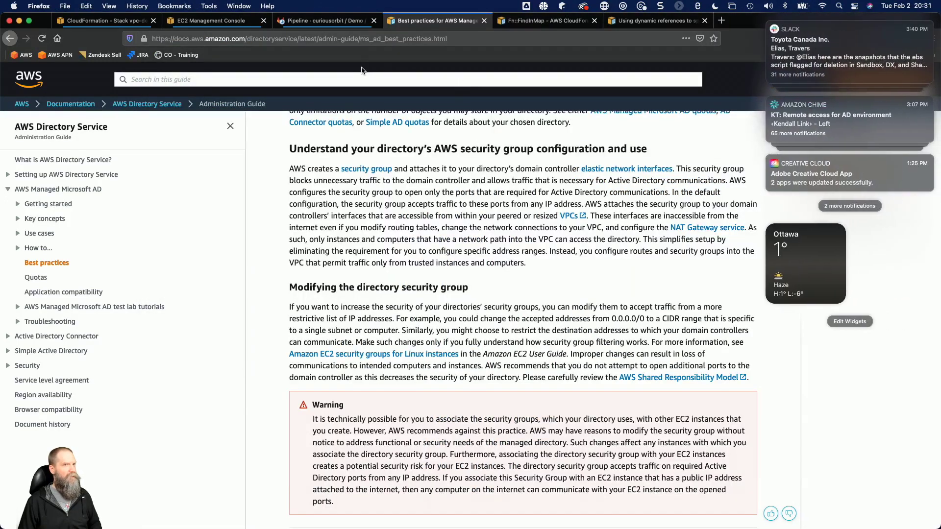
{"action": "left_click", "coordinate": [676, 176]}
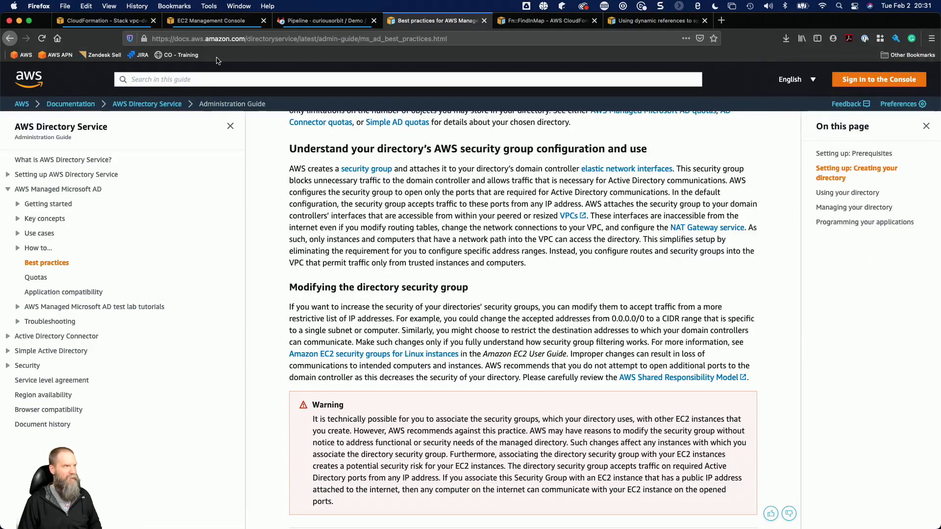
{"action": "left_click", "coordinate": [196, 21]}
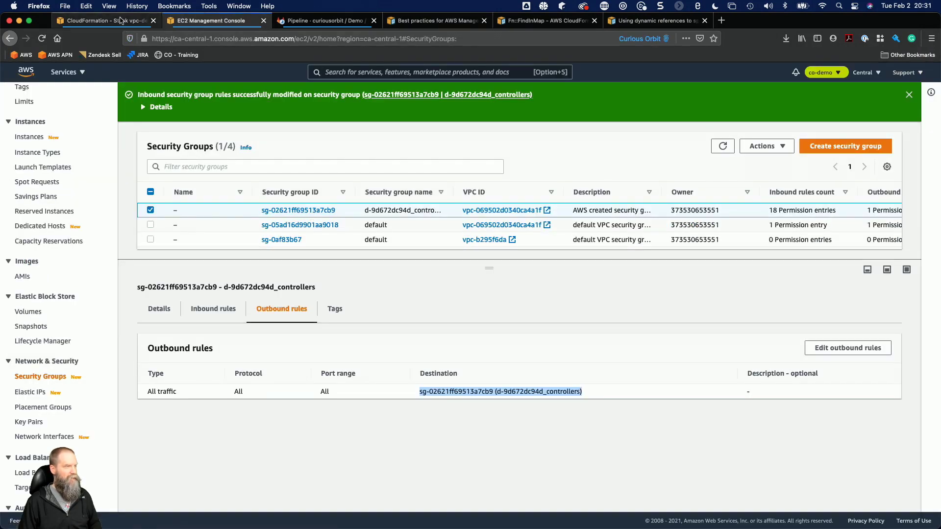
{"action": "left_click", "coordinate": [120, 20]}
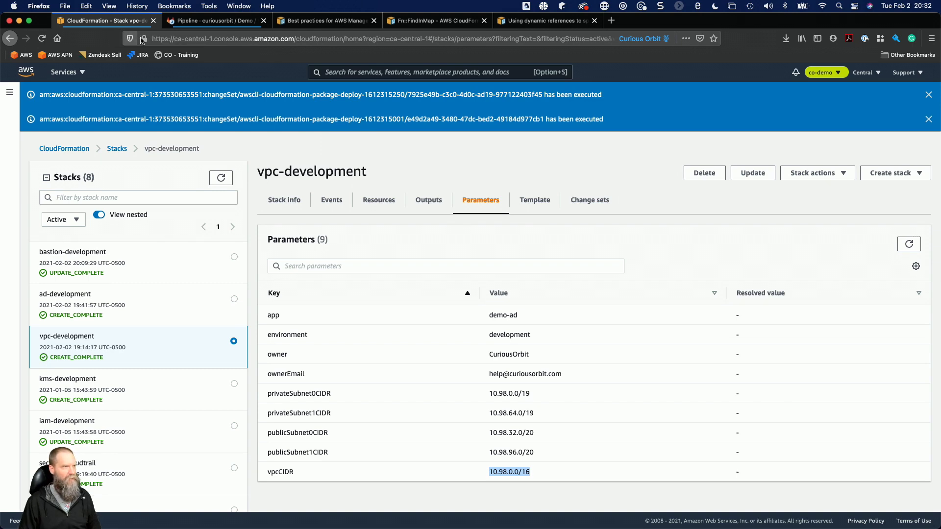
Switch to PyCharm and duplicate the sg0 security group resource in windows-bastion.yml directly below the original, naming the copy sg1.
{"action": "key", "text": "super+Tab"}
{"action": "key", "text": "super+Tab"}
{"action": "key", "text": "super+Tab"}
{"action": "key", "text": "super+Tab"}
{"action": "key", "text": "super+Tab"}
{"action": "key", "text": "super+Tab"}
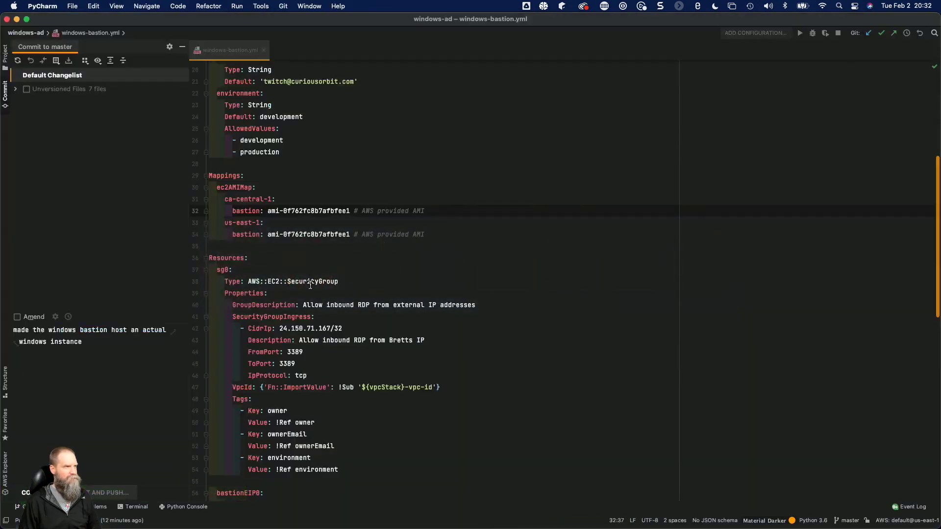
{"action": "scroll", "coordinate": [313, 265], "scroll_direction": "down", "scroll_amount": 5}
{"action": "left_click_drag", "start_coordinate": [345, 338], "coordinate": [163, 145]}
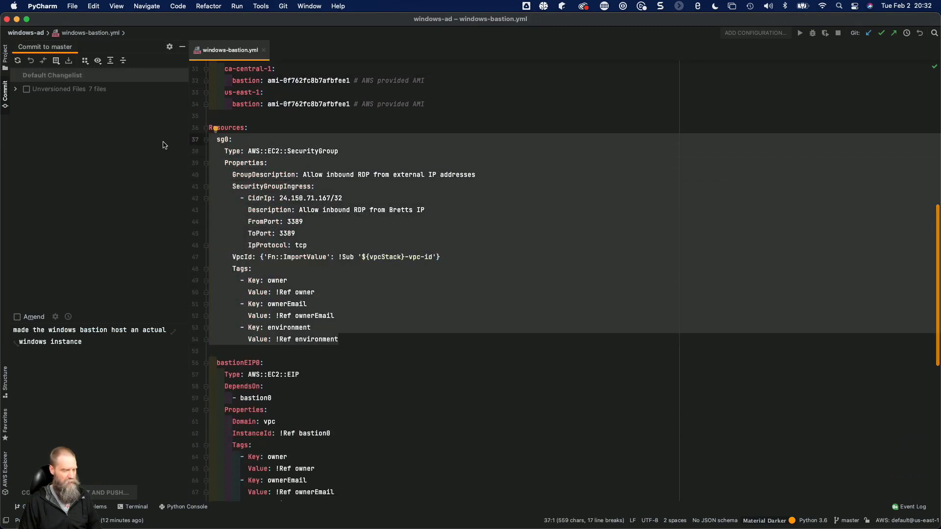
{"action": "key", "text": "Right"}
{"action": "key", "text": "Return"}
{"action": "key", "text": "Return"}
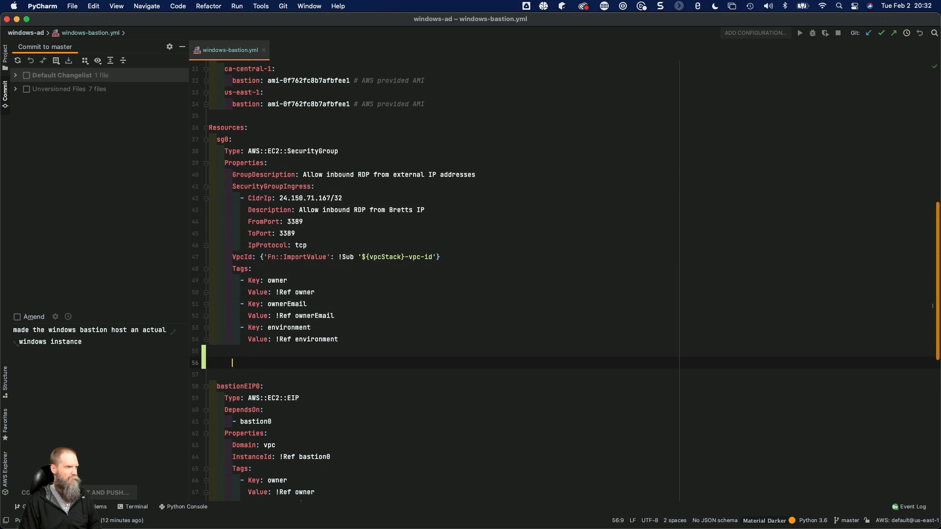
{"action": "type", "text": "sg0:   Type: AWS::EC2::SecurityGroup   Properties:     GroupDescription: Allow inbound RDP from external IP addresses     SecurityGroupIngress:       - CidrIp: 24.150.71.167/32         Description: Allow inbound RDP from Bretts IP         FromPort: 3389         ToPort: 3389         IpProtocol: tcp     VpcId: { 'Fn::ImportValue': !Sub '${vpcStack}-vpc-id' }     Tags:       - Key: owner         Value: !Ref owner       - Key: ownerEmail         Value: !Ref ownerEmail       - Key: environment         Value: !Ref environment"}
{"action": "left_click", "coordinate": [229, 285]}
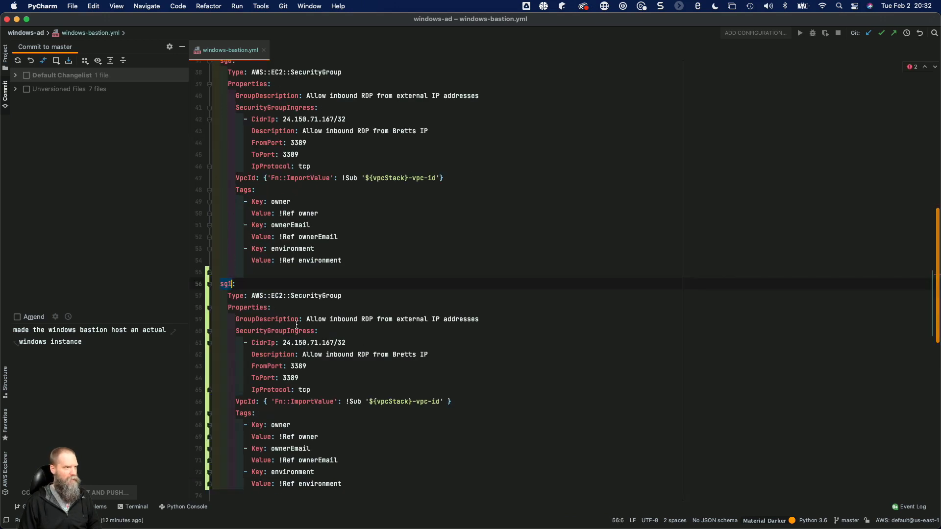
Set sg1's GroupDescription to "Allow inbound RDP from the VPC" and its ingress CidrIp to 10.98.0.0/16.
{"action": "left_click_drag", "start_coordinate": [397, 319], "coordinate": [492, 320]}
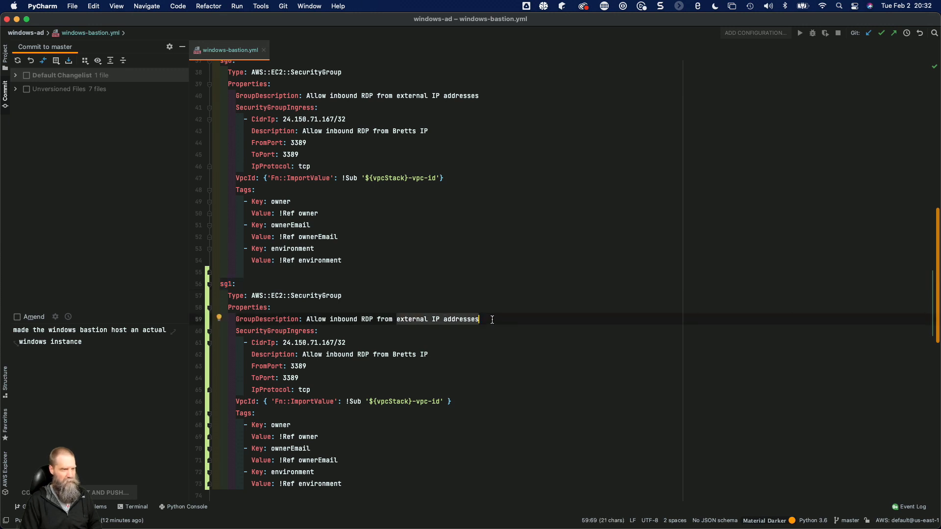
{"action": "type", "text": "the VPC"}
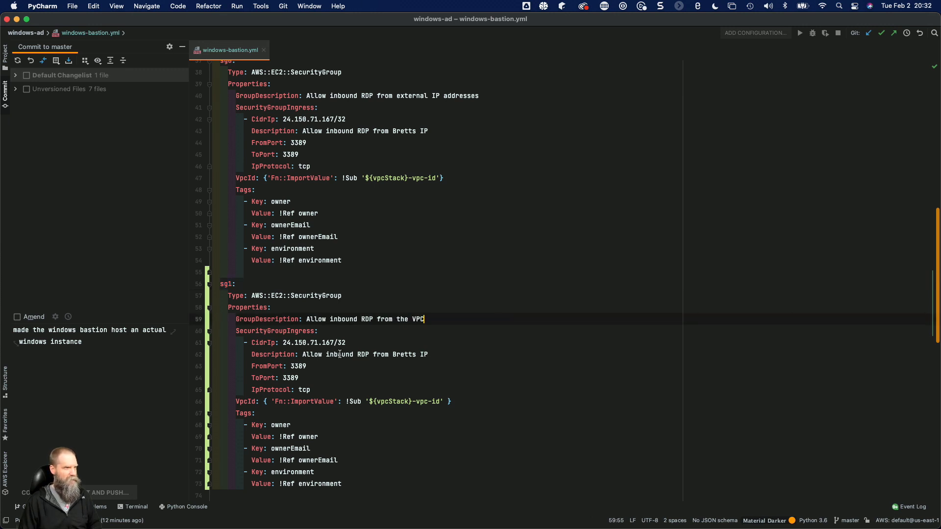
{"action": "left_click_drag", "start_coordinate": [283, 342], "coordinate": [346, 343]}
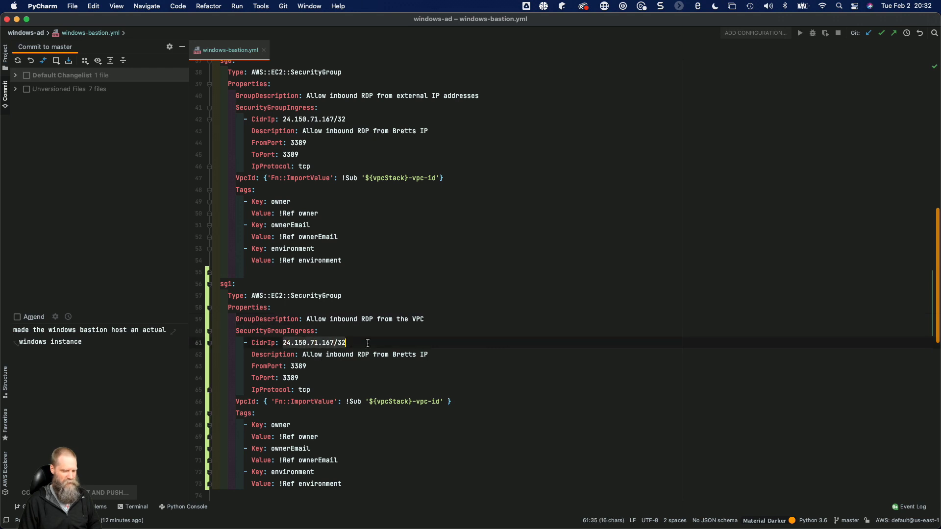
{"action": "type", "text": "10.98.0.0/"}
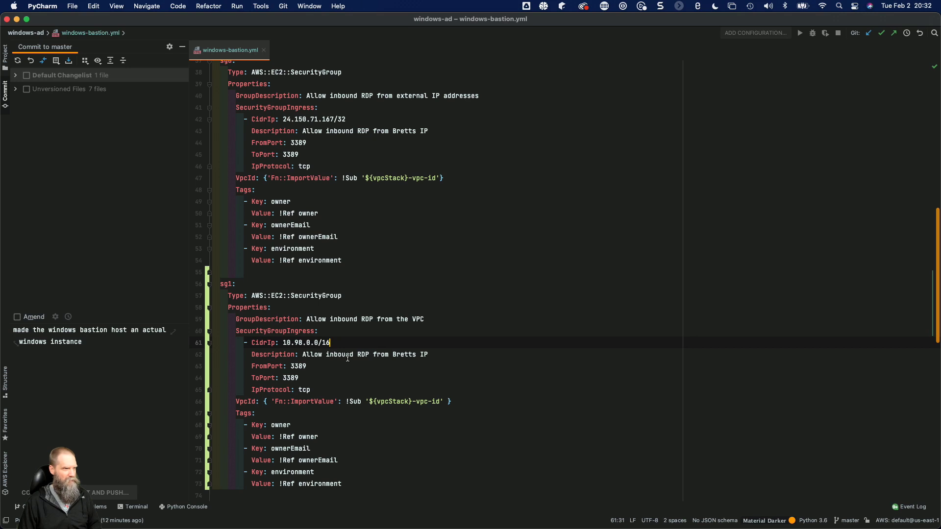
Set the description of sg1's ingress rule to "Allow inbound RDP from VPC IP addresses".
{"action": "left_click_drag", "start_coordinate": [392, 354], "coordinate": [453, 354]}
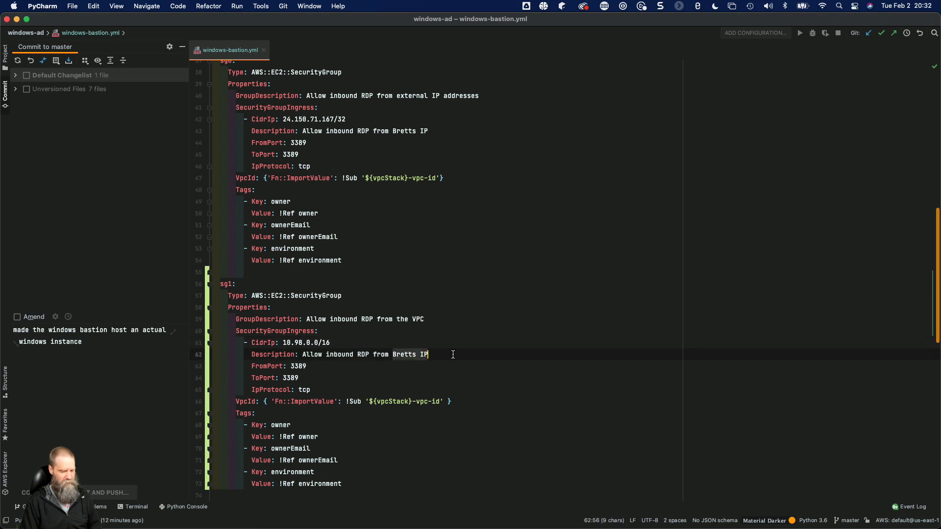
{"action": "type", "text": "VPC I"}
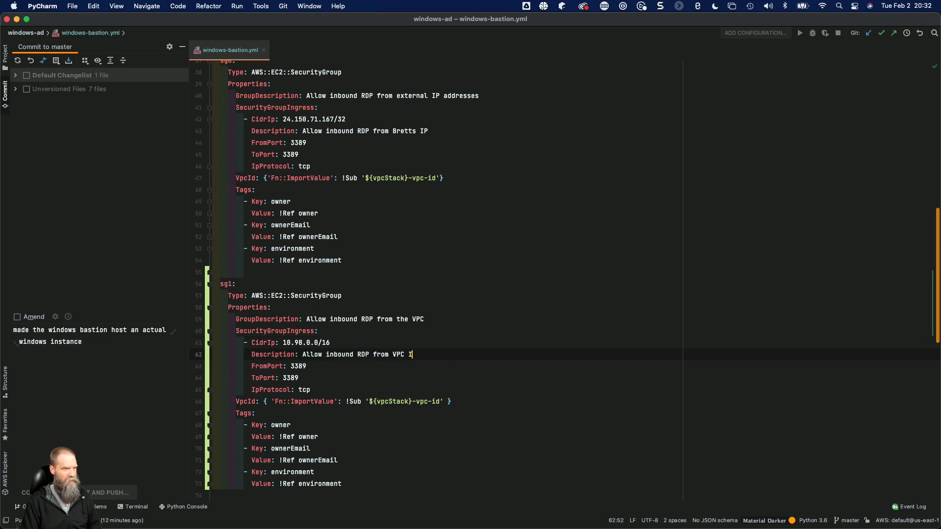
{"action": "type", "text": "P addresses"}
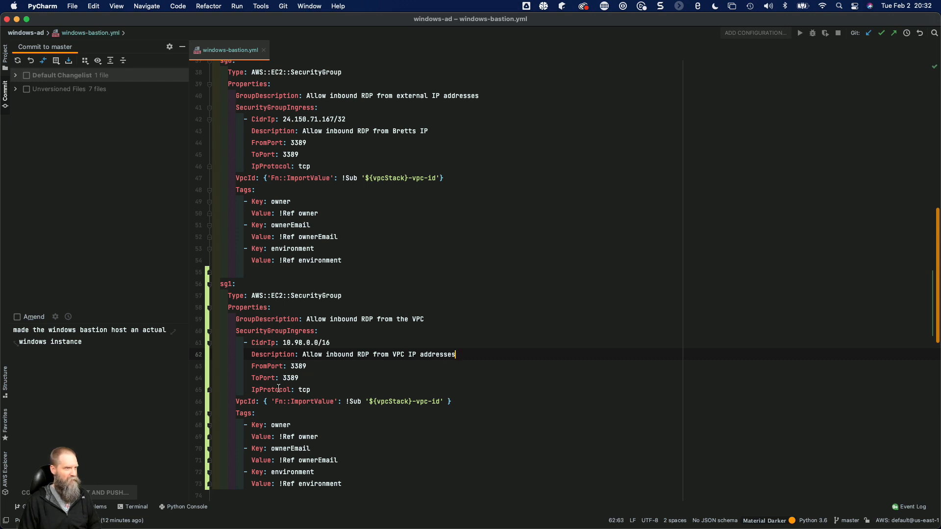
{"action": "scroll", "coordinate": [299, 435], "scroll_direction": "down", "scroll_amount": 6}
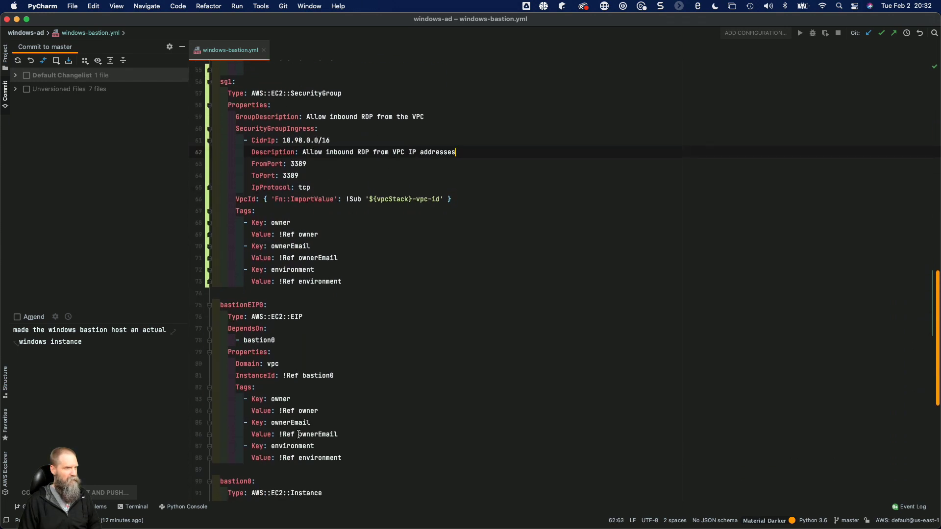
{"action": "left_click_drag", "start_coordinate": [218, 310], "coordinate": [363, 459]}
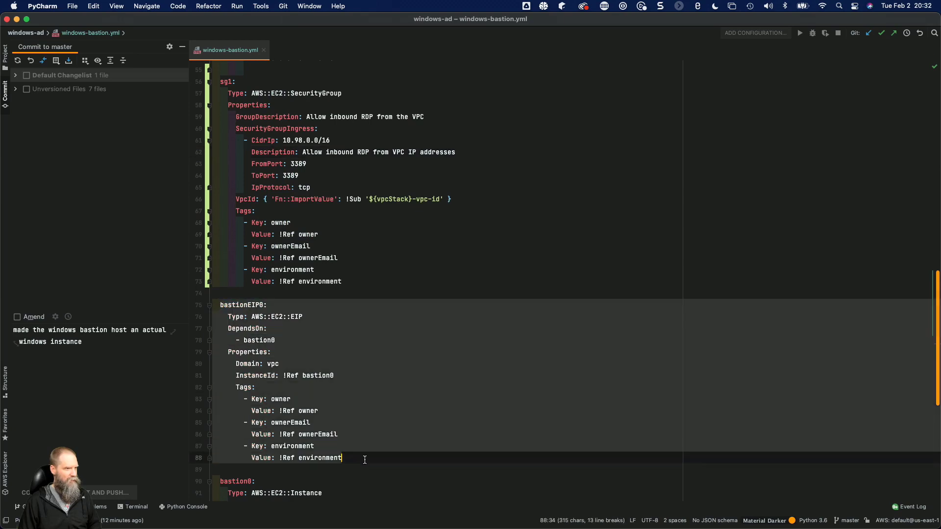
{"action": "left_click", "coordinate": [368, 439]}
{"action": "scroll", "coordinate": [368, 440], "scroll_direction": "down", "scroll_amount": 4}
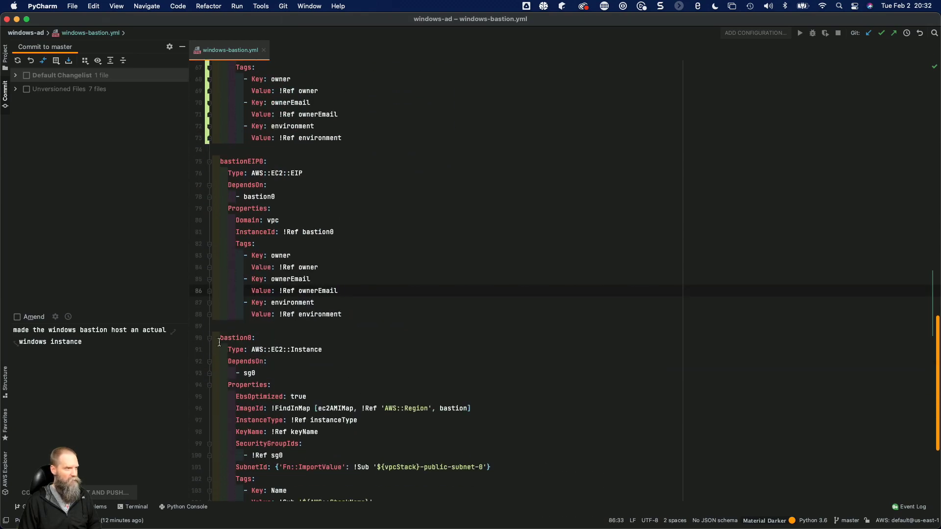
Duplicate the entire bastion0 instance resource in windows-bastion.yml below the original, separated by a blank line.
{"action": "left_click", "coordinate": [219, 338]}
{"action": "scroll", "coordinate": [286, 355], "scroll_direction": "down", "scroll_amount": 3}
{"action": "scroll", "coordinate": [286, 355], "scroll_direction": "down", "scroll_amount": 2}
{"action": "left_click", "coordinate": [351, 413], "text": "shift"}
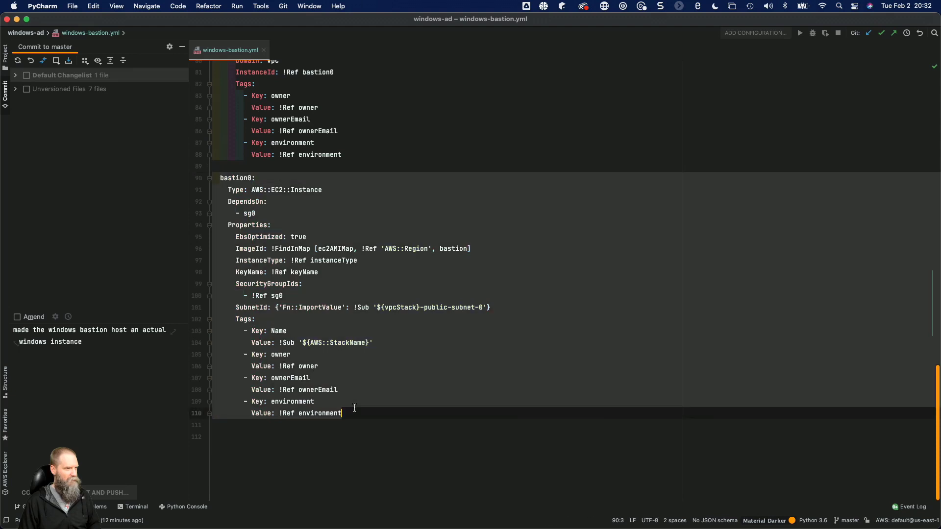
{"action": "key", "text": "Return"}
{"action": "key", "text": "Return"}
{"action": "key", "text": "Return"}
{"action": "key", "text": "Return"}
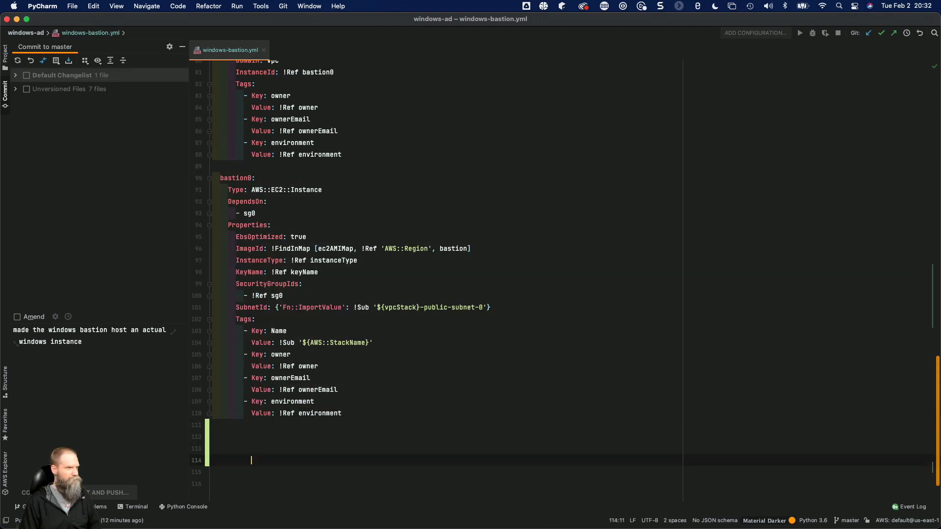
{"action": "key", "text": "BackSpace"}
{"action": "key", "text": "BackSpace"}
{"action": "key", "text": "BackSpace"}
{"action": "key", "text": "BackSpace"}
{"action": "key", "text": "BackSpace"}
{"action": "key", "text": "BackSpace"}
{"action": "key", "text": "BackSpace"}
{"action": "key", "text": "BackSpace"}
{"action": "key", "text": "BackSpace"}
{"action": "key", "text": "BackSpace"}
{"action": "key", "text": "BackSpace"}
{"action": "key", "text": "BackSpace"}
{"action": "key", "text": "BackSpace"}
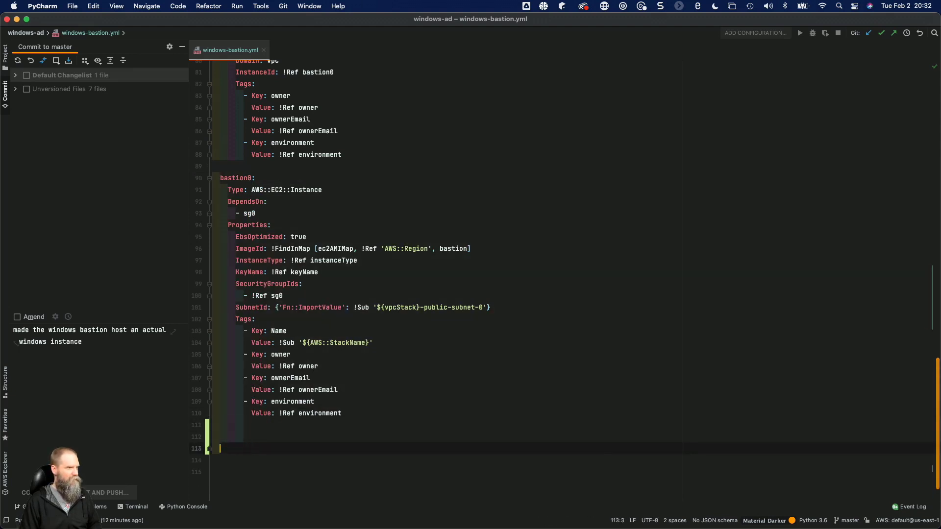
{"action": "key", "text": "BackSpace"}
{"action": "key", "text": "BackSpace"}
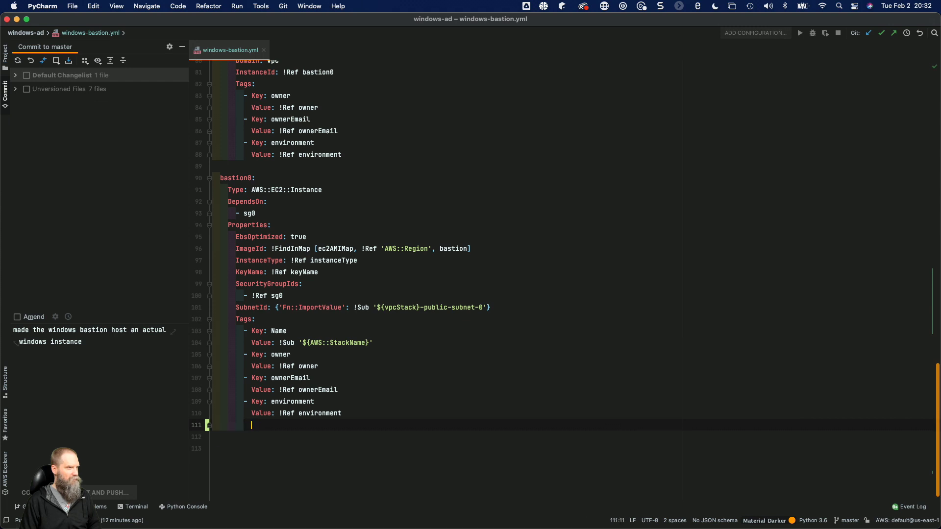
{"action": "key", "text": "Return"}
{"action": "key", "text": "BackSpace"}
{"action": "type", "text": "bastion0:     Type: AWS::EC2::Instance     DependsOn:       - sg0     Properties:       EbsOptimized: true       ImageId: !FindInMap [ ec2AMIMap, !Ref 'AWS::Region', bastion ]       InstanceType: !Ref instanceType       KeyName: !Ref keyName       SecurityGroupIds:         - !Ref sg0       SubnetId: { 'Fn::ImportValue': !Sub '${vpcStack}-public-subnet-0' }       Tags:         - Key: Name           Value: !Sub '${AWS::StackName}'         - Key: owner           Value: !Ref owner         - Key: ownerEmail           Value: !Ref ownerEmail         - Key: environment           Value: !Ref environment"}
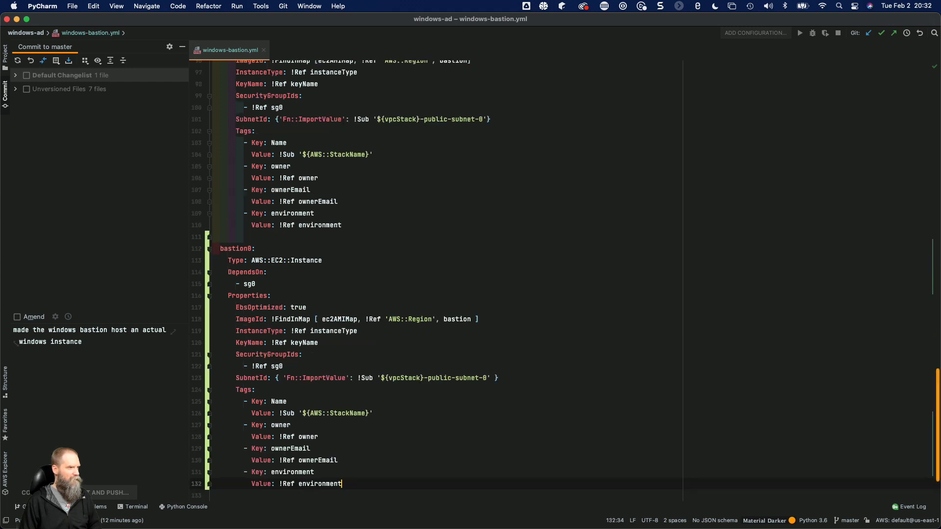
Rename the duplicated bastion0 instance resource at the end of the template to adAdmin0.
{"action": "double_click", "coordinate": [238, 249]}
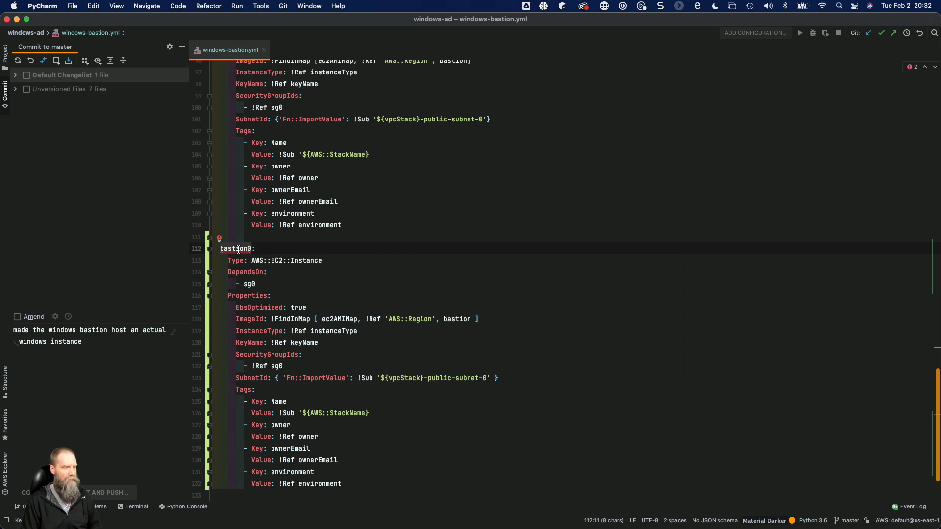
{"action": "type", "text": "adAdmin"}
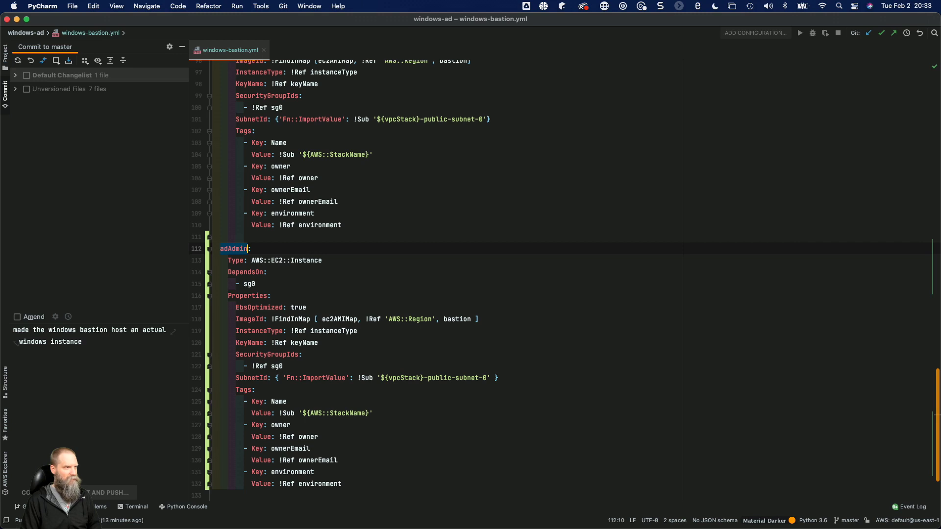
{"action": "type", "text": "0"}
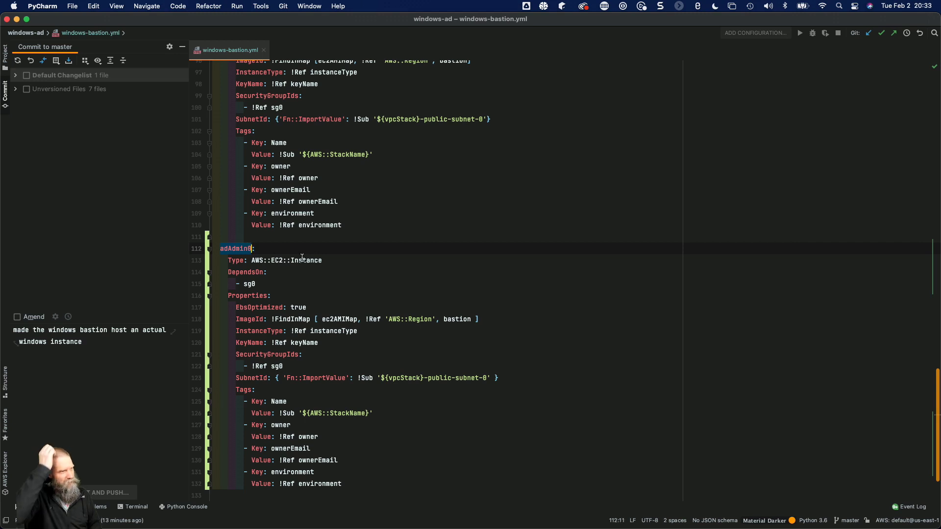
Change adAdmin0's DependsOn entry and its SecurityGroupIds reference to sg1.
{"action": "left_click", "coordinate": [265, 289]}
{"action": "key", "text": "BackSpace"}
{"action": "type", "text": "1"}
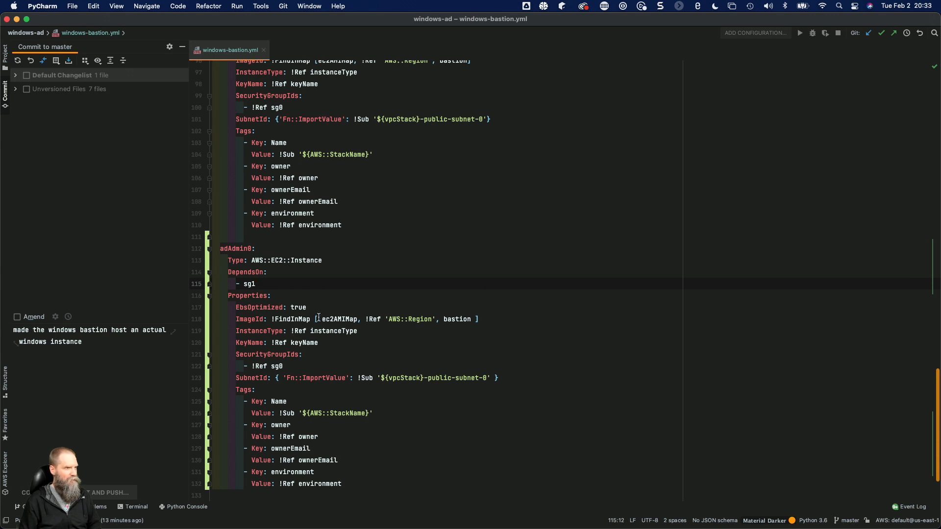
{"action": "left_click", "coordinate": [288, 367]}
{"action": "key", "text": "BackSpace"}
Point adAdmin0's SubnetId import at ${vpcStack}-private-subnet-0 and set its Name tag value to '${AWS::StackName}-ad-admin'.
{"action": "left_click", "coordinate": [433, 380]}
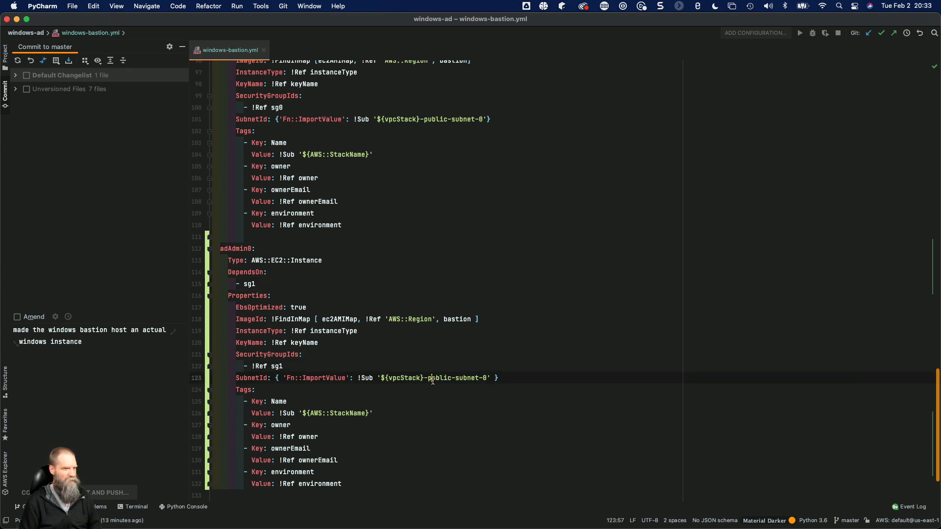
{"action": "double_click", "coordinate": [433, 380]}
{"action": "type", "text": "private"}
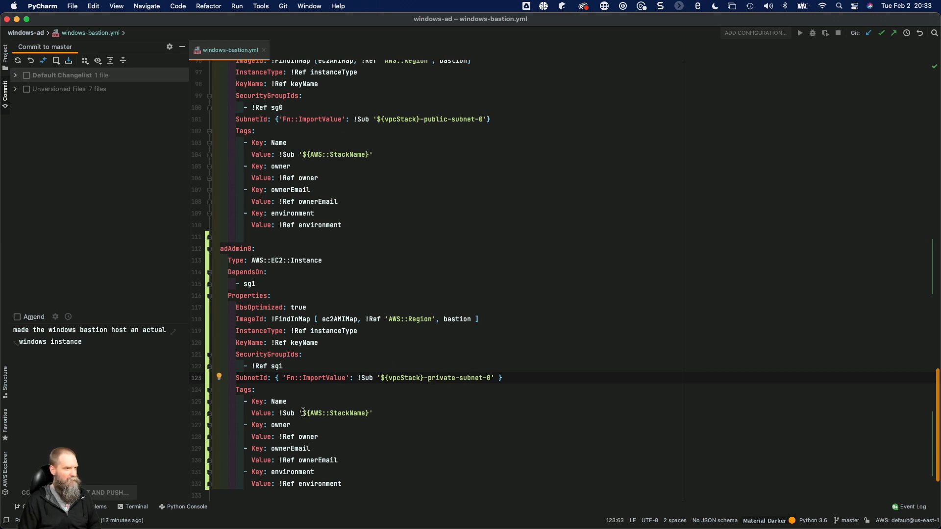
{"action": "left_click", "coordinate": [369, 413]}
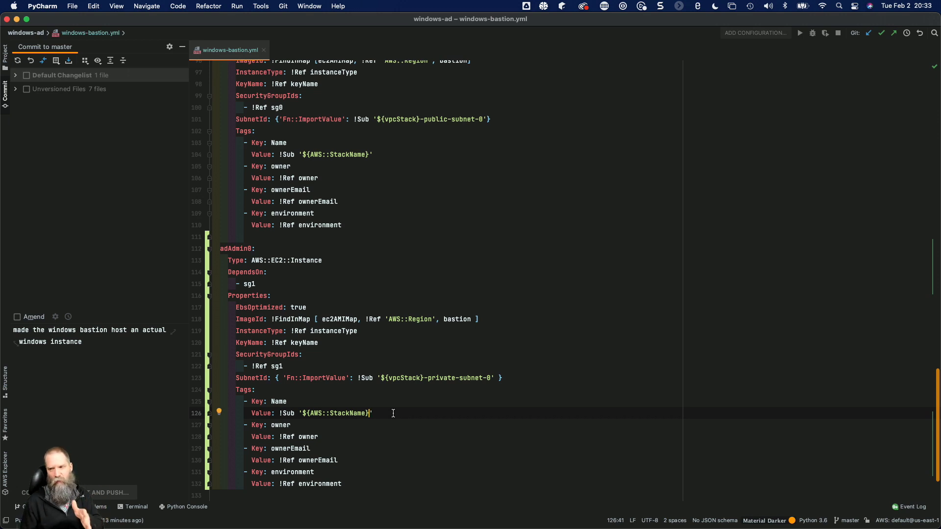
{"action": "type", "text": "-ad"}
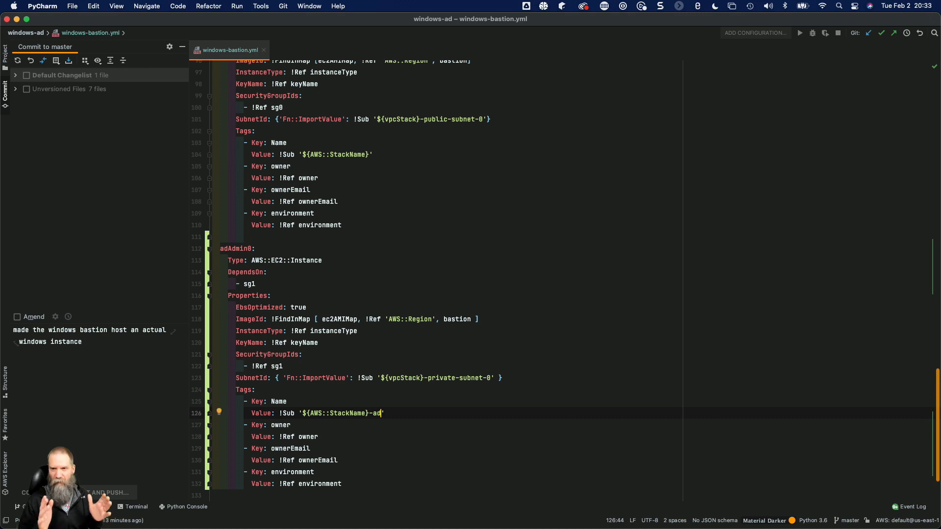
{"action": "type", "text": "-admin"}
{"action": "scroll", "coordinate": [353, 389], "scroll_direction": "down", "scroll_amount": 3}
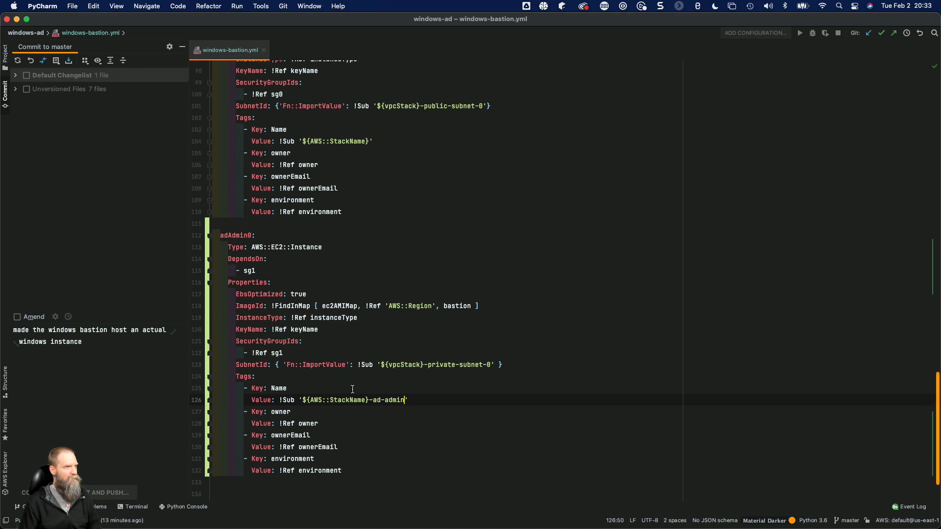
Replace the commit message with "added 2nd windows instance for AD admin".
{"action": "left_click", "coordinate": [104, 403]}
{"action": "key", "text": "super+a"}
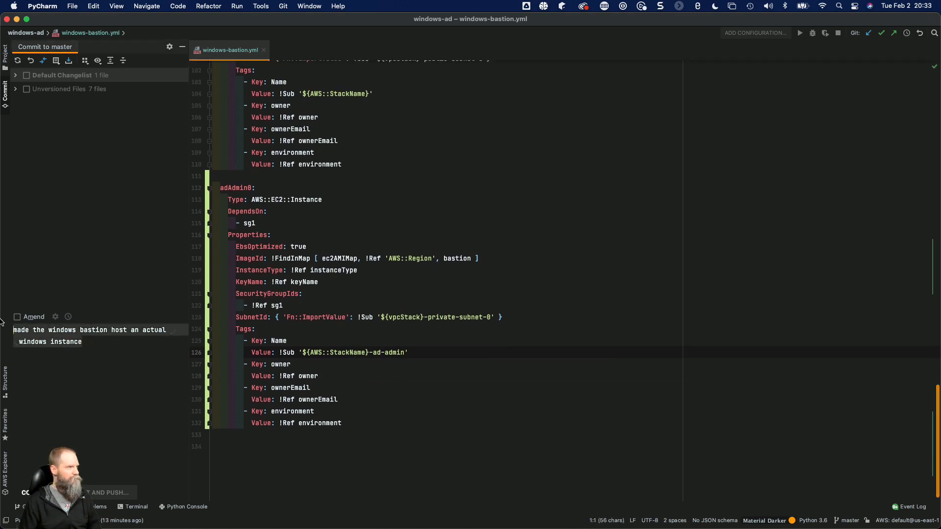
{"action": "type", "text": "added 2"}
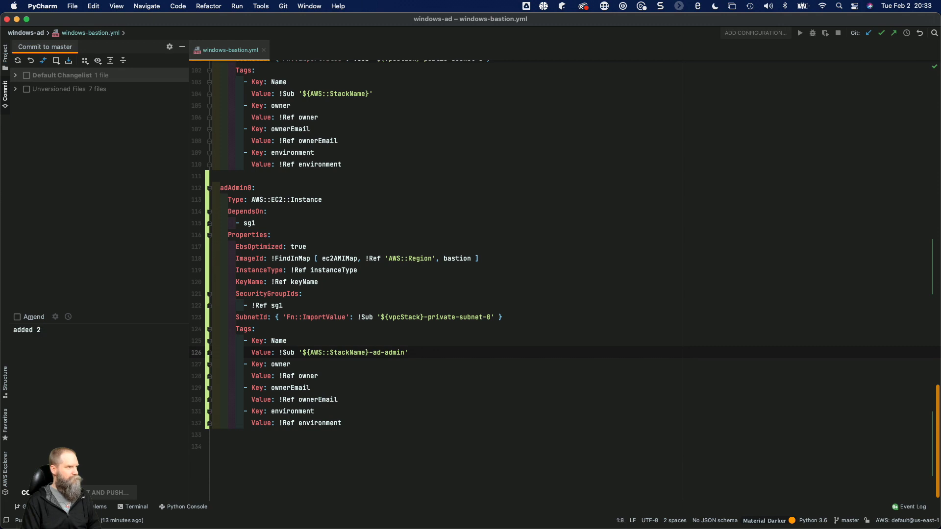
{"action": "type", "text": "nd windows "}
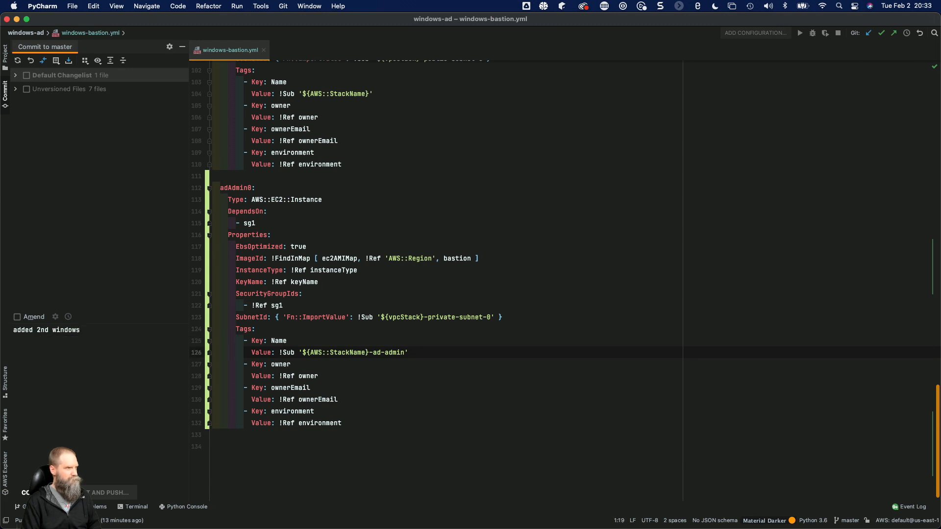
{"action": "type", "text": "isntance"}
{"action": "key", "text": "BackSpace"}
{"action": "key", "text": "BackSpace"}
{"action": "key", "text": "BackSpace"}
{"action": "key", "text": "BackSpace"}
{"action": "key", "text": "BackSpace"}
{"action": "key", "text": "BackSpace"}
{"action": "key", "text": "BackSpace"}
{"action": "type", "text": "sn"}
{"action": "key", "text": "BackSpace"}
{"action": "type", "text": "tnac"}
{"action": "key", "text": "BackSpace"}
{"action": "key", "text": "BackSpace"}
{"action": "key", "text": "BackSpace"}
{"action": "key", "text": "BackSpace"}
{"action": "key", "text": "BackSpace"}
{"action": "type", "text": "nstanc"}
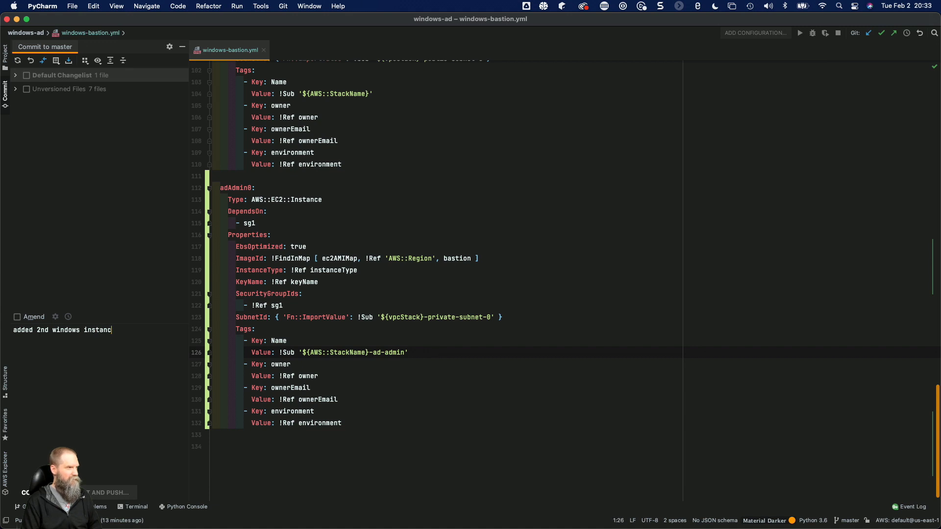
{"action": "type", "text": "e for AD admin"}
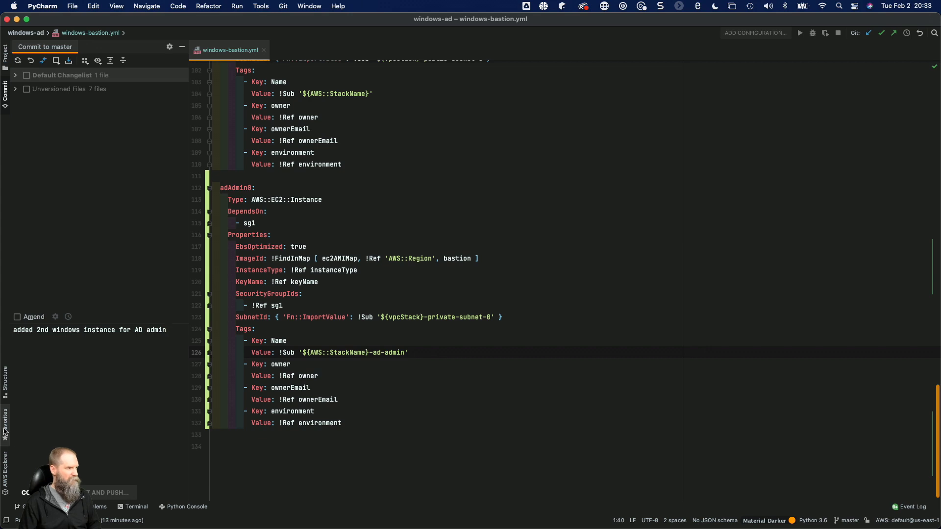
Include the Default Changelist in the commit, then commit and push it to master.
{"action": "left_click", "coordinate": [122, 493]}
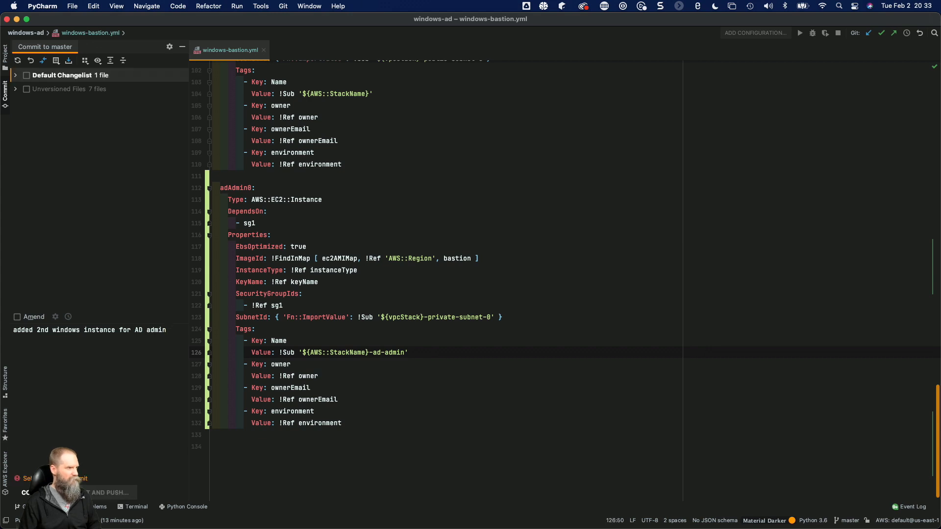
{"action": "left_click", "coordinate": [26, 76]}
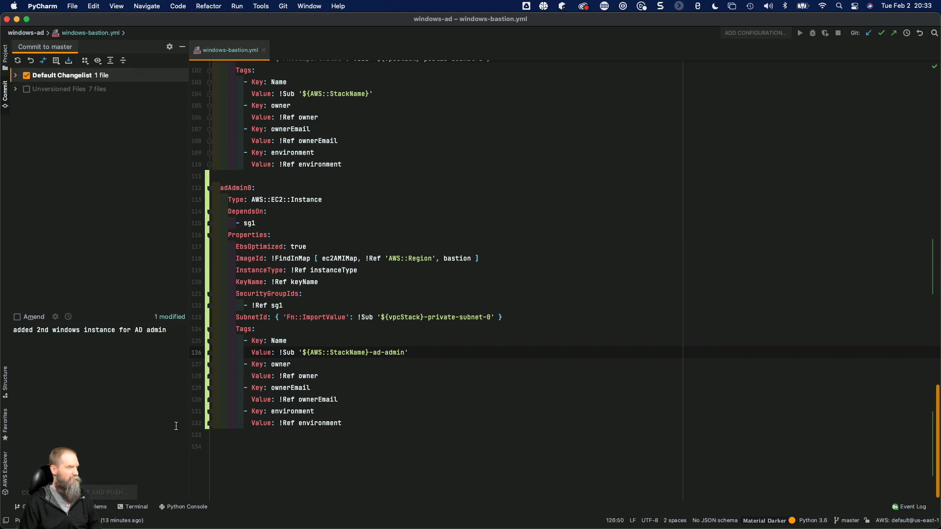
{"action": "left_click", "coordinate": [626, 387]}
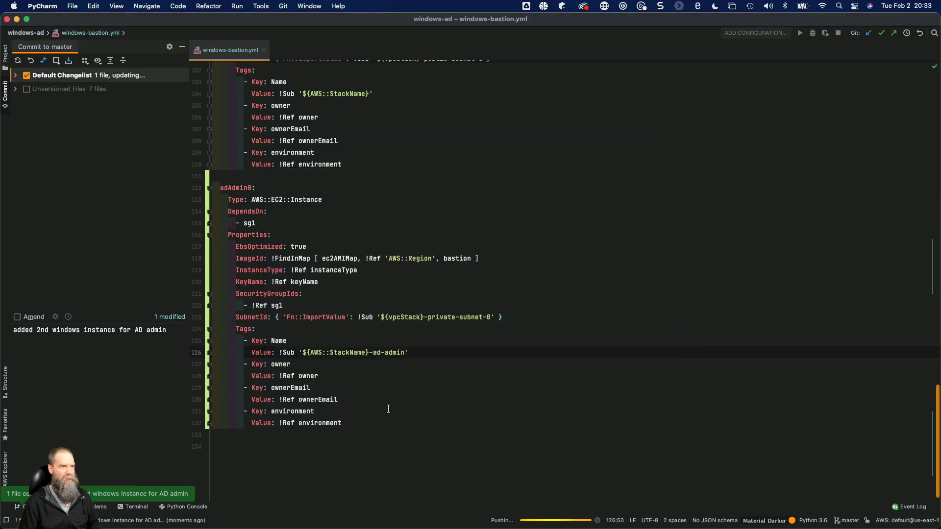
Switch to CloudFormation in Firefox, dismiss the executed change set notices and open the bastion-development stack.
{"action": "key", "text": "super+Tab"}
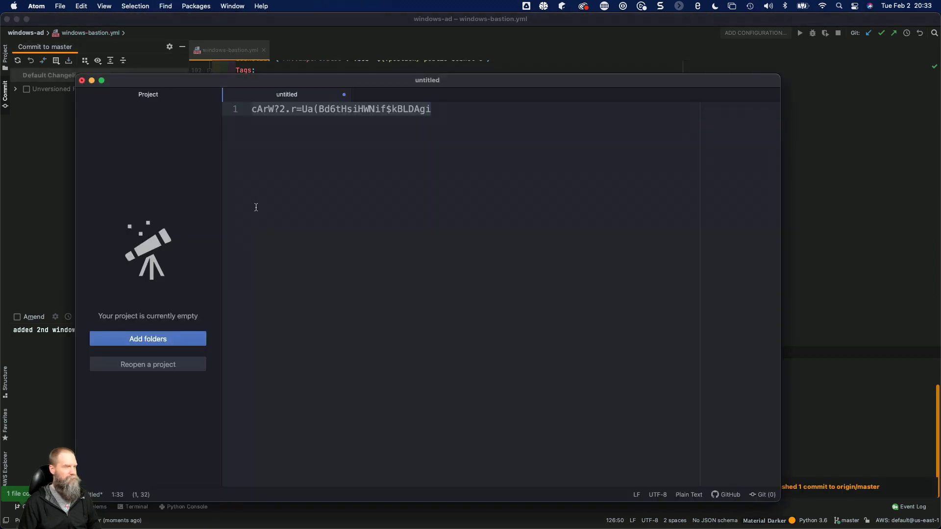
{"action": "key", "text": "super+Tab"}
{"action": "key", "text": "super+Tab"}
{"action": "key", "text": "super+Tab"}
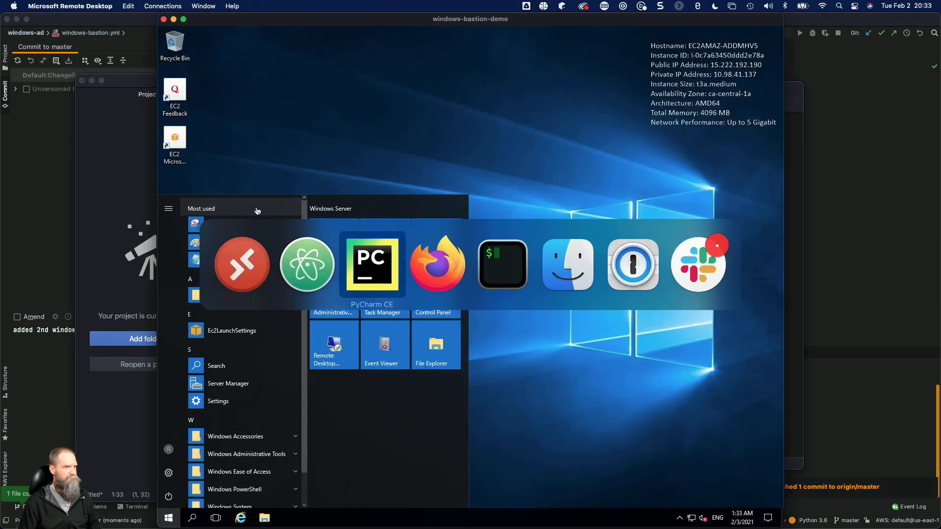
{"action": "key", "text": "super+Tab"}
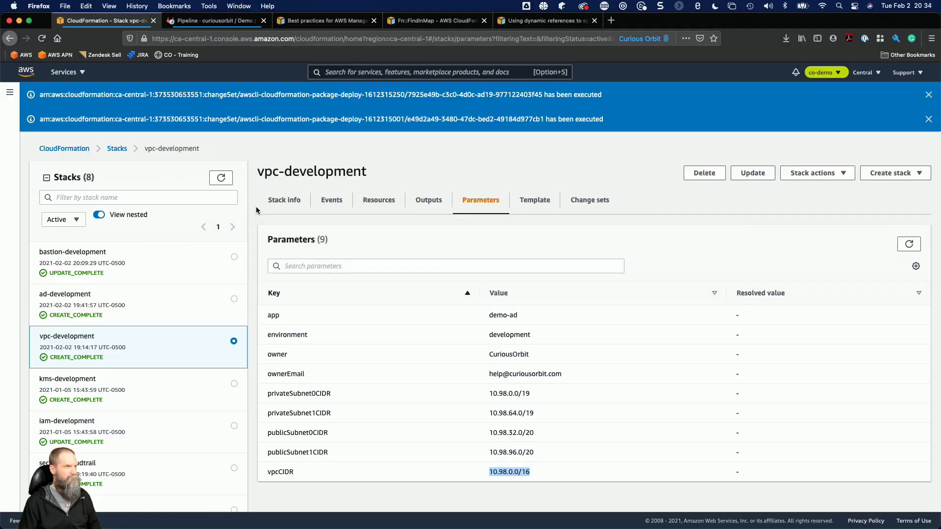
{"action": "double_click", "coordinate": [929, 95]}
{"action": "left_click", "coordinate": [148, 231]}
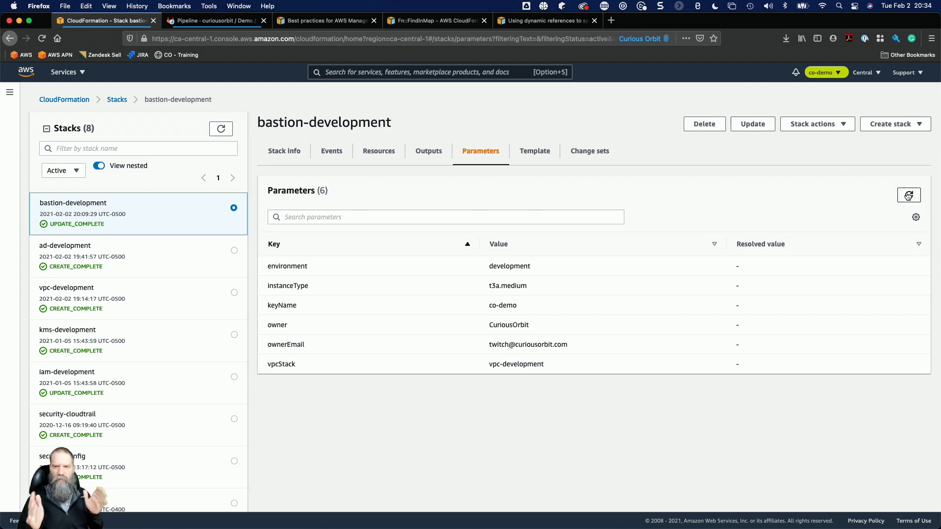
Display the change sets of bastion-development and refresh the list to find the newly deployed one.
{"action": "left_click", "coordinate": [588, 151]}
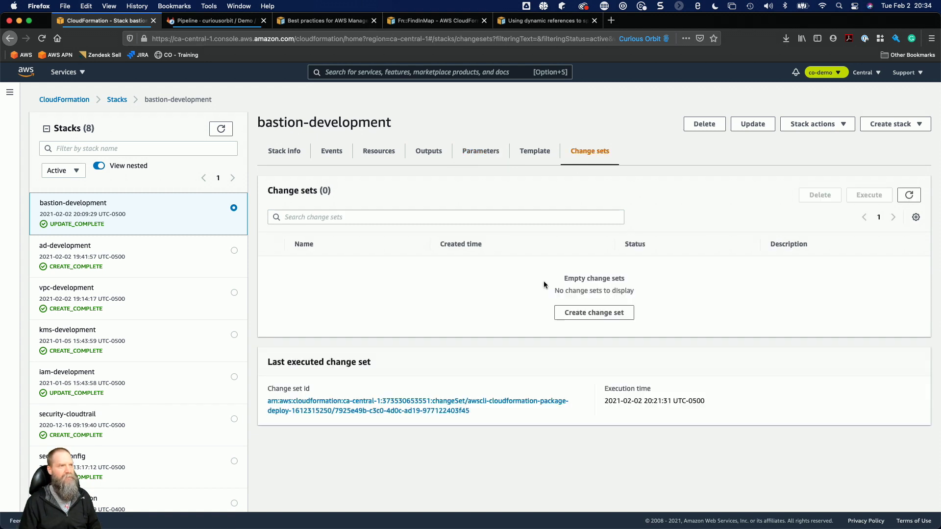
{"action": "left_click", "coordinate": [909, 195]}
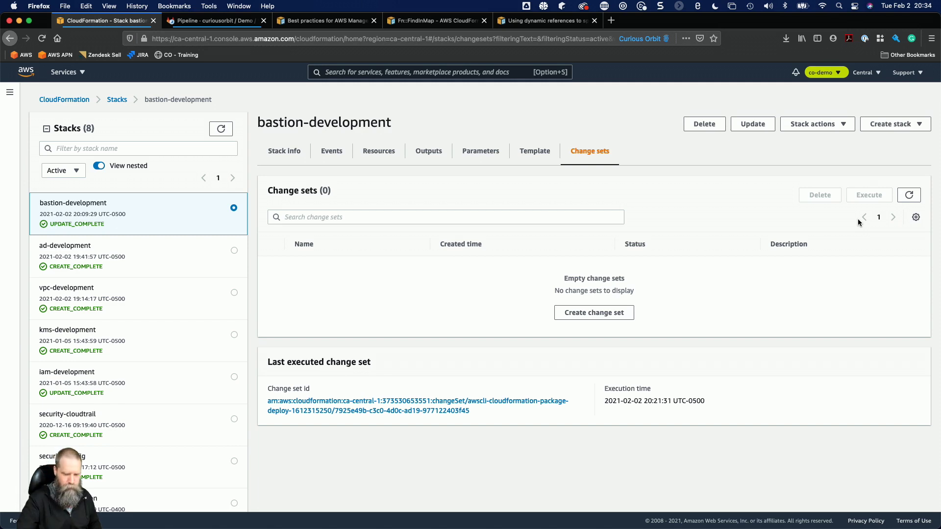
{"action": "left_click", "coordinate": [909, 195]}
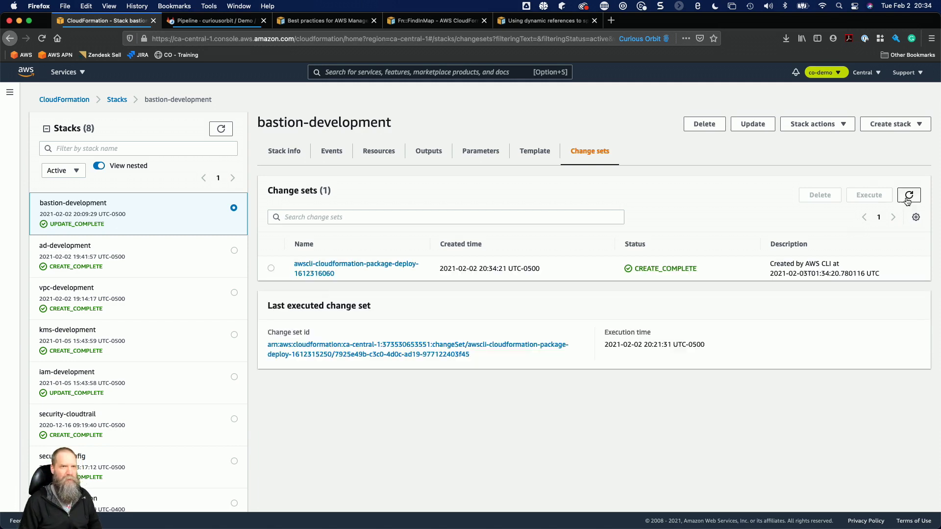
Review the adAdmin0 and sg1 changes in the new bastion-development change set and execute it.
{"action": "left_click", "coordinate": [378, 265]}
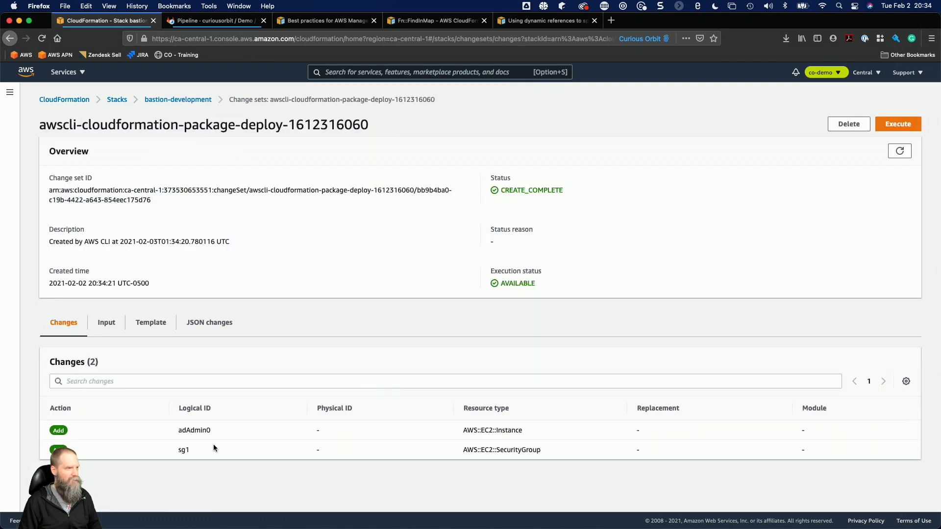
{"action": "double_click", "coordinate": [201, 429]}
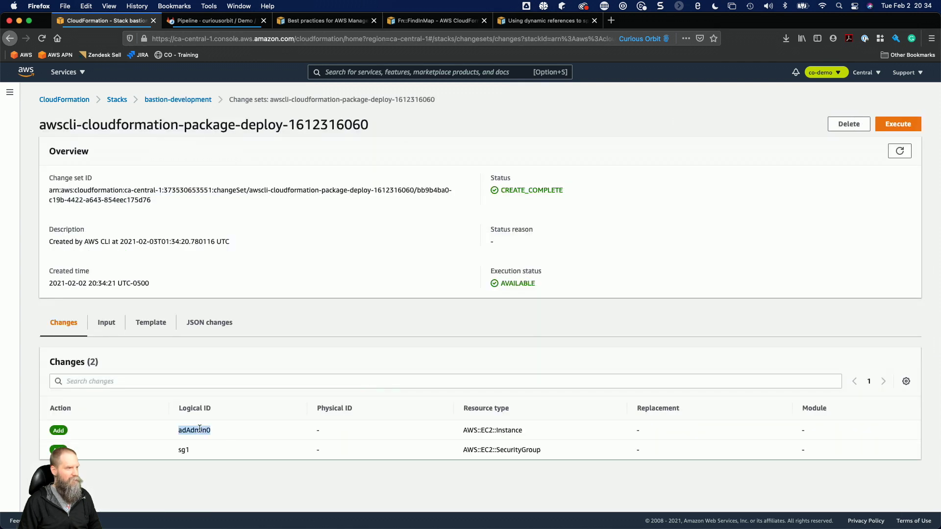
{"action": "double_click", "coordinate": [183, 450]}
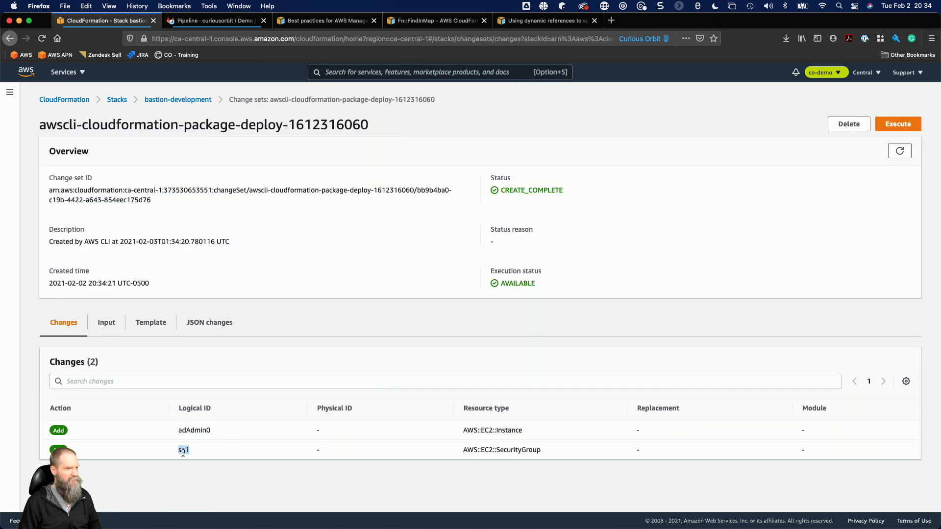
{"action": "left_click", "coordinate": [900, 129]}
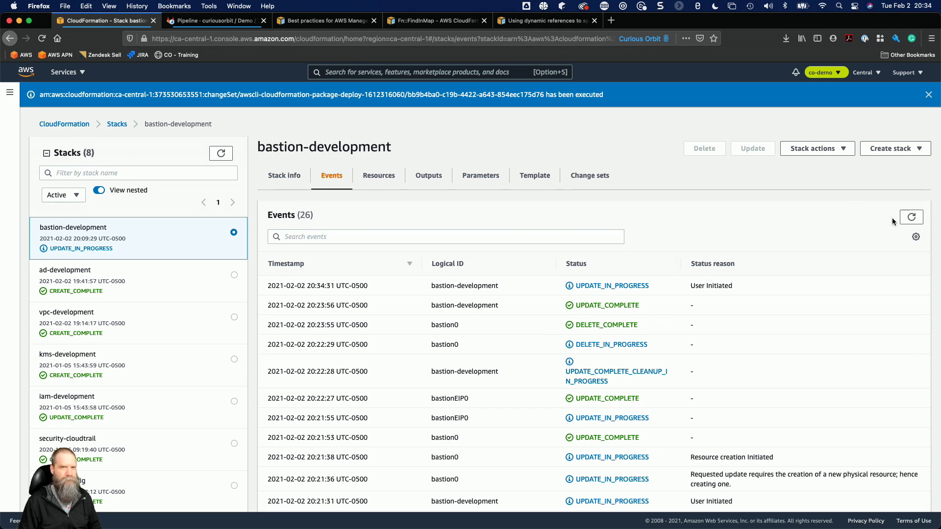
Refresh the bastion-development stack's events repeatedly to monitor the update's progress.
{"action": "left_click", "coordinate": [911, 219]}
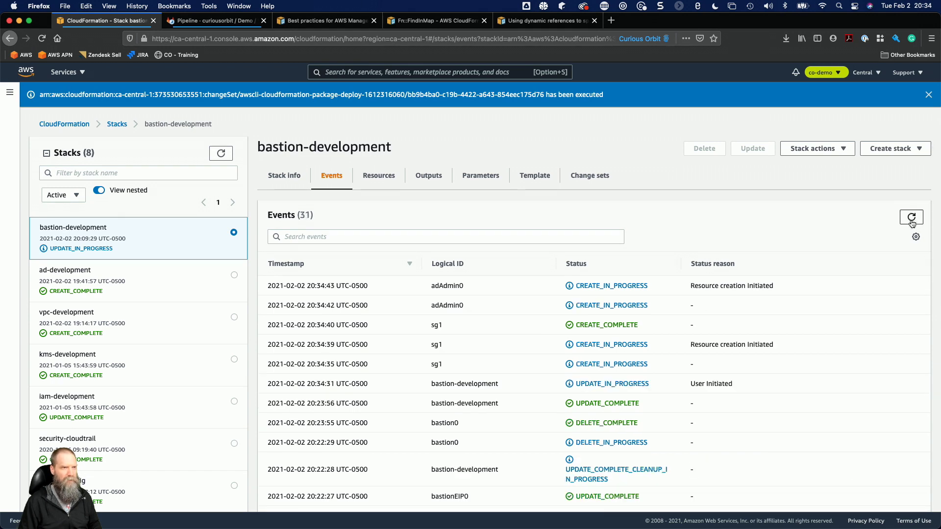
{"action": "left_click", "coordinate": [912, 224]}
{"action": "left_click", "coordinate": [912, 223]}
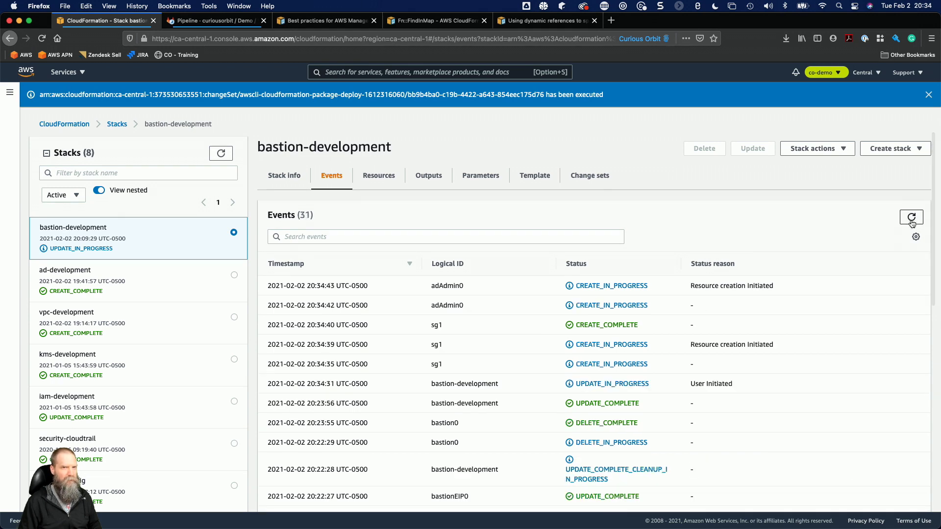
{"action": "left_click", "coordinate": [912, 224]}
{"action": "left_click", "coordinate": [911, 223]}
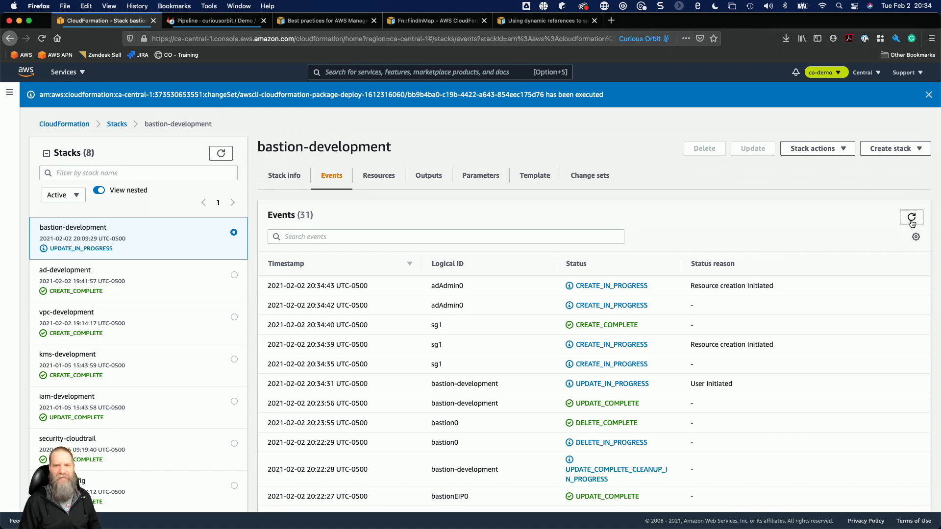
Refresh the bastion-development stack's events once more and go to the EC2 dashboard.
{"action": "left_click", "coordinate": [912, 223]}
{"action": "left_click", "coordinate": [912, 224]}
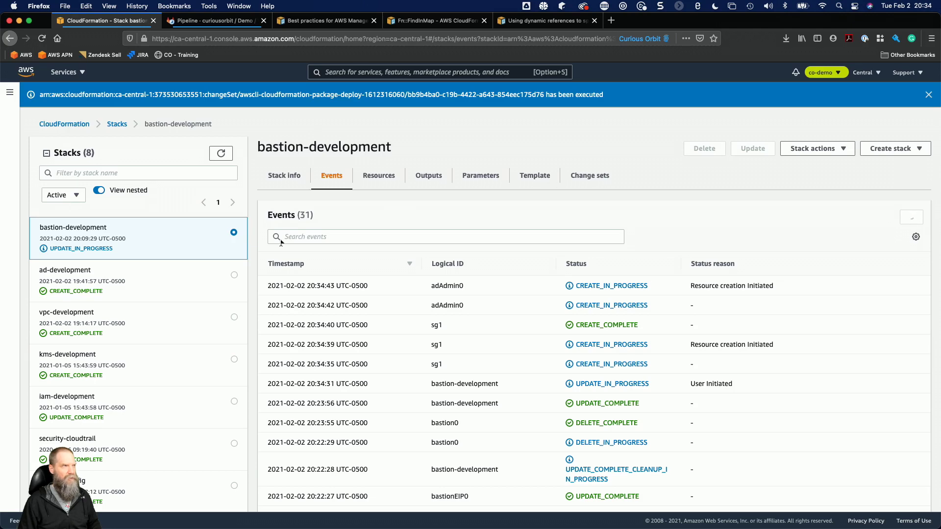
{"action": "left_click", "coordinate": [54, 78]}
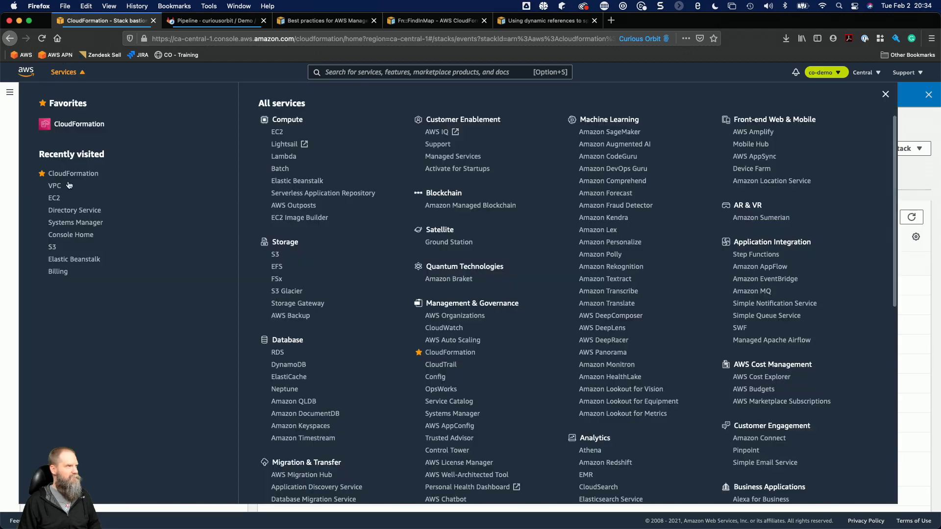
{"action": "left_click", "coordinate": [56, 199]}
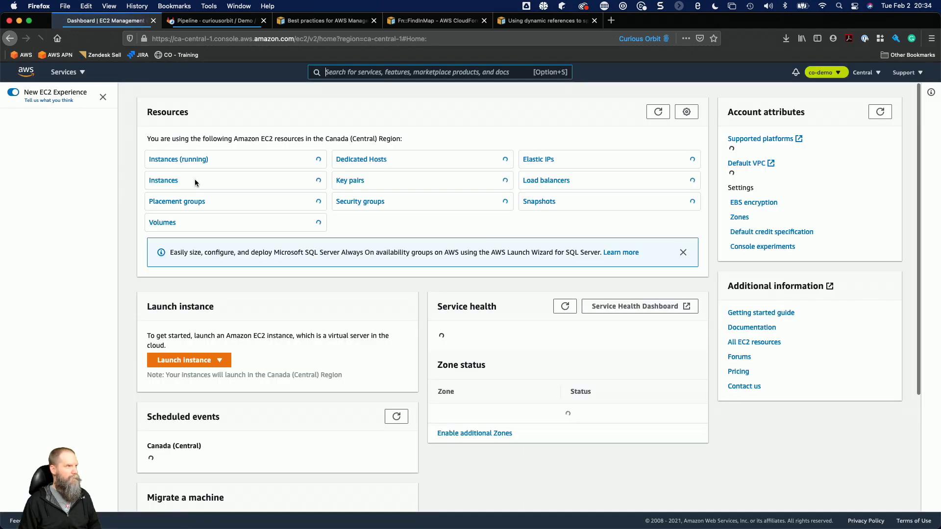
{"action": "left_click", "coordinate": [182, 362]}
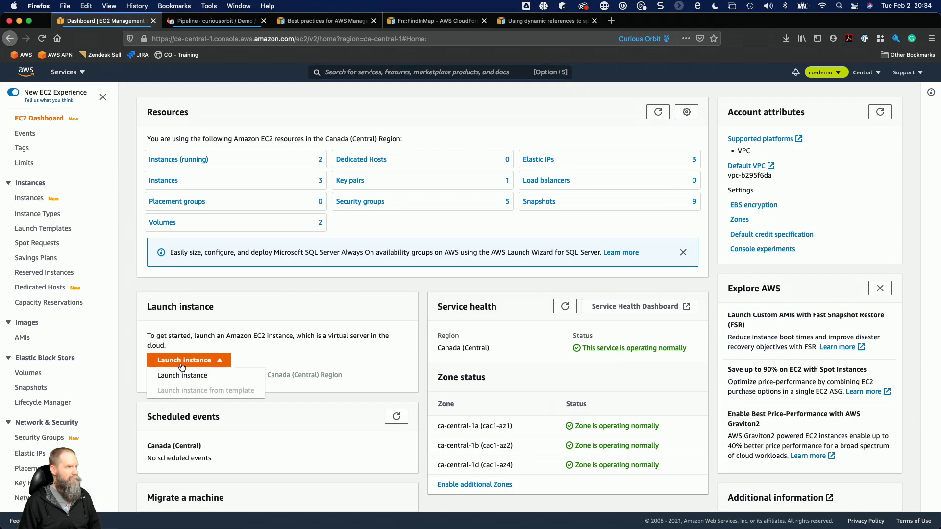
{"action": "left_click", "coordinate": [181, 378]}
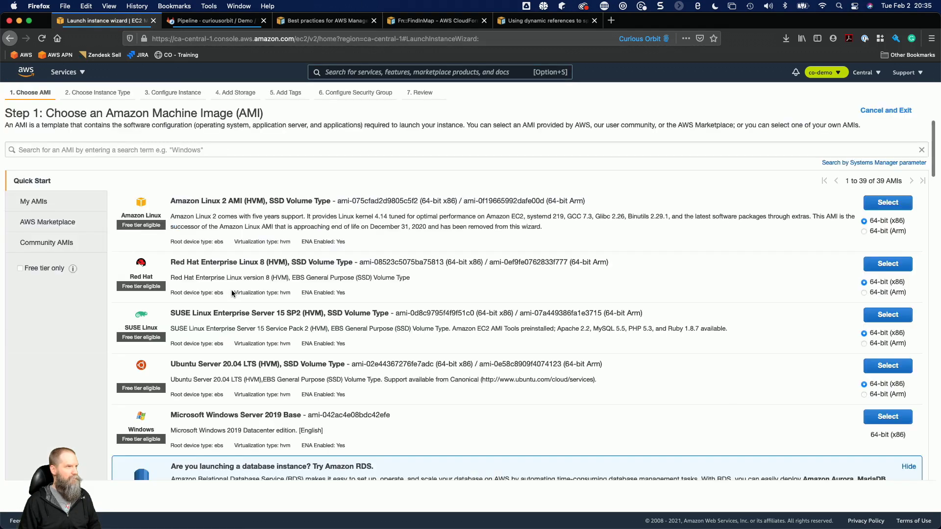
{"action": "scroll", "coordinate": [233, 294], "scroll_direction": "down", "scroll_amount": 12}
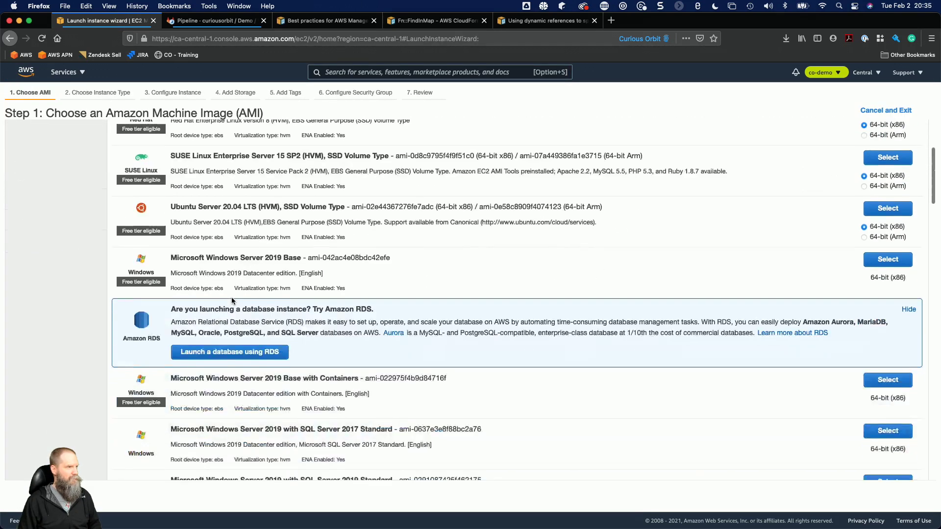
{"action": "scroll", "coordinate": [232, 301], "scroll_direction": "down", "scroll_amount": 1}
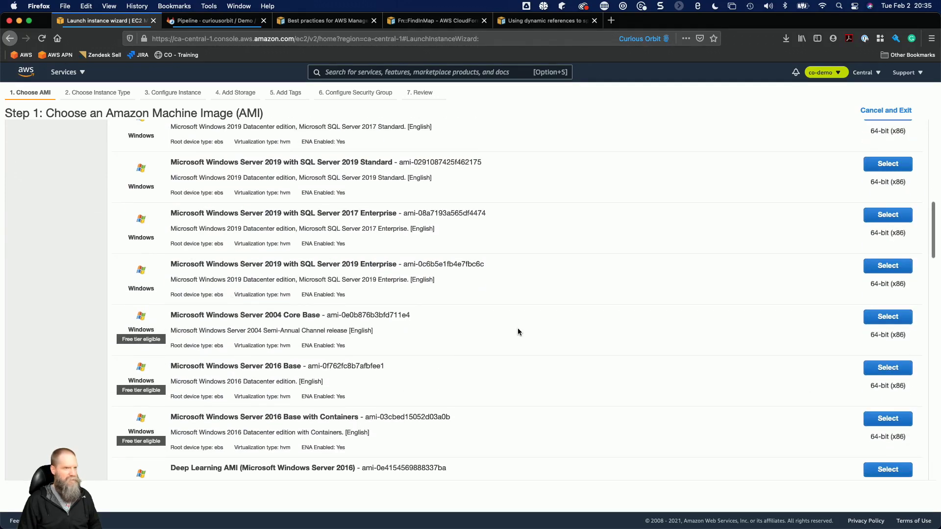
{"action": "left_click", "coordinate": [881, 368]}
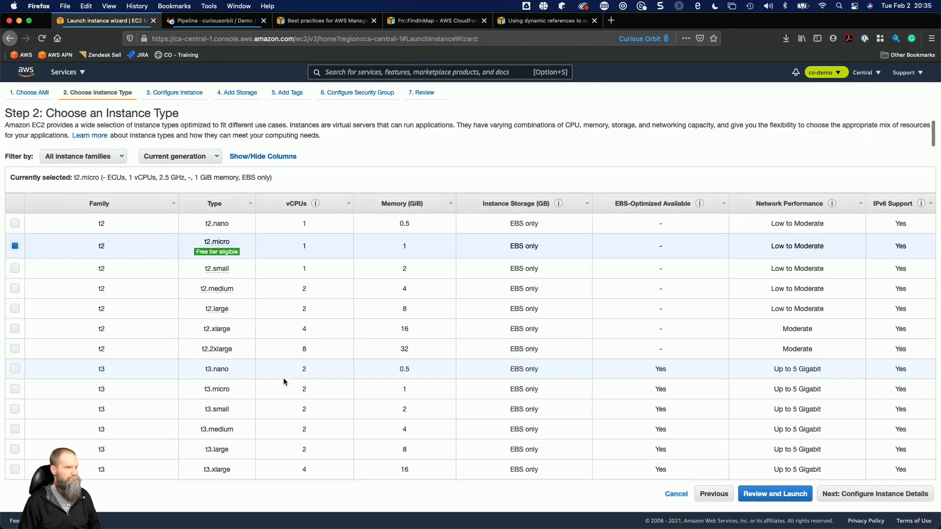
{"action": "scroll", "coordinate": [283, 378], "scroll_direction": "down", "scroll_amount": 10}
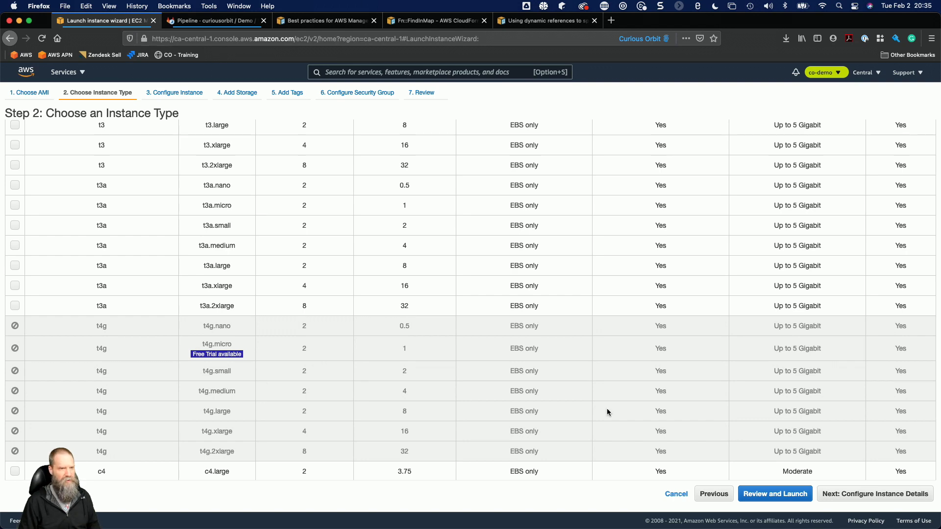
{"action": "left_click", "coordinate": [676, 494]}
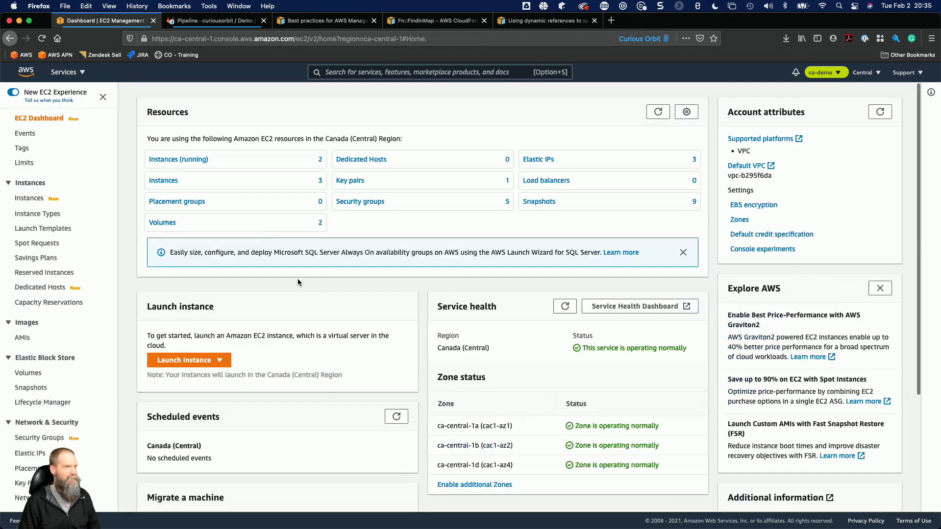
List the running EC2 instances, inspect bastion-development-ad-admin's details and refresh the list to check its status.
{"action": "left_click", "coordinate": [183, 161]}
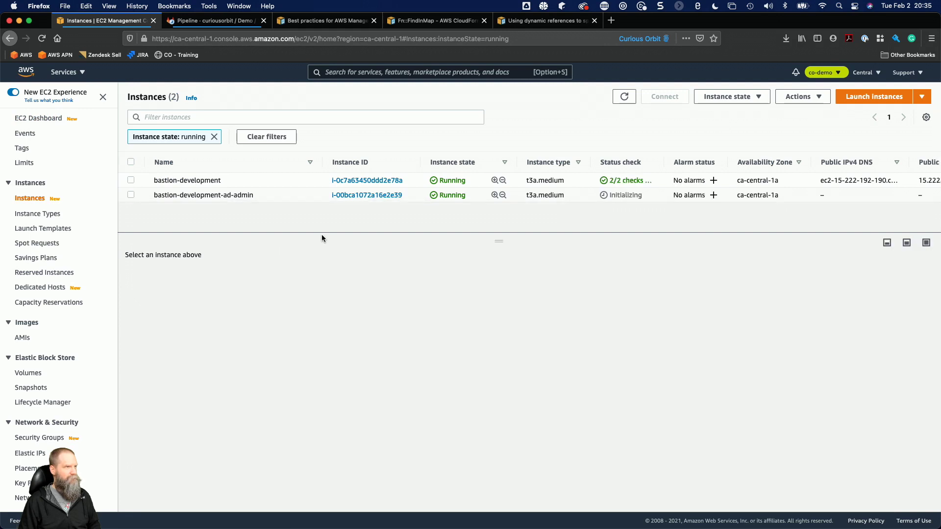
{"action": "left_click", "coordinate": [225, 180]}
{"action": "left_click", "coordinate": [196, 195]}
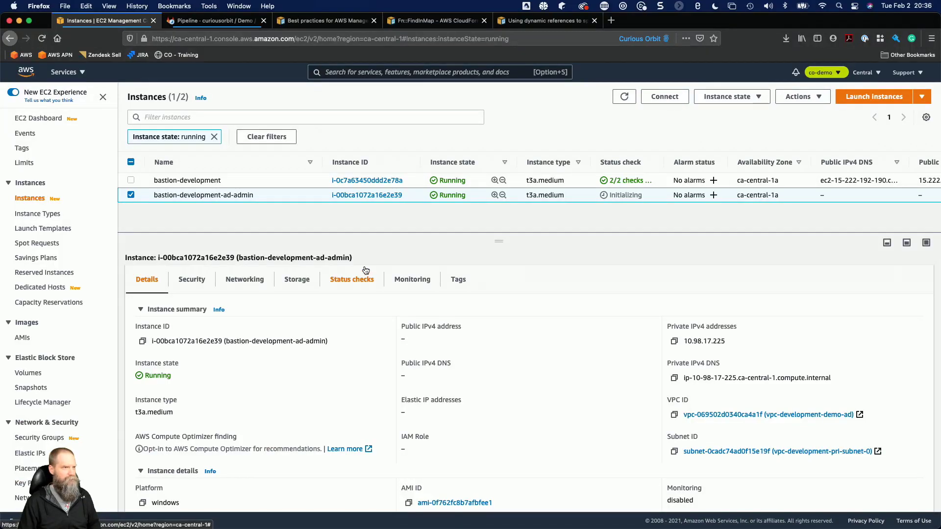
{"action": "left_click", "coordinate": [622, 98]}
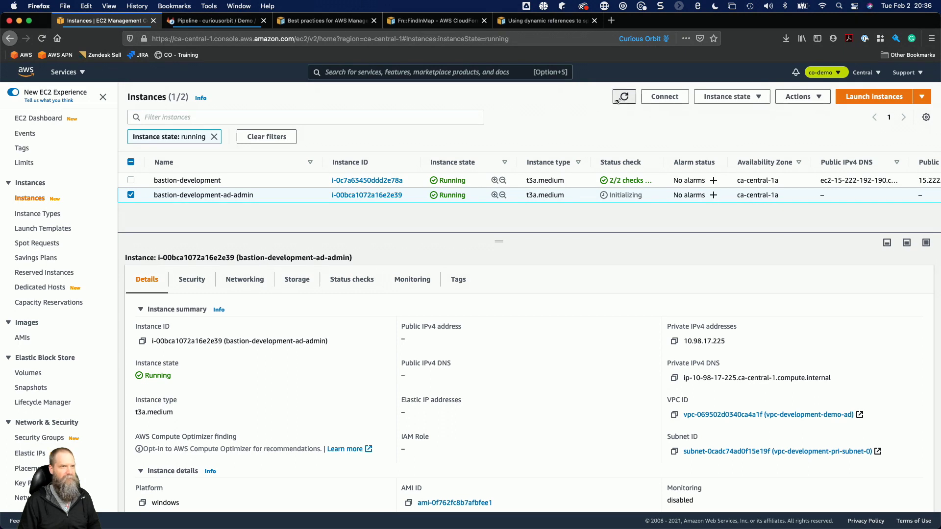
{"action": "left_click", "coordinate": [622, 98]}
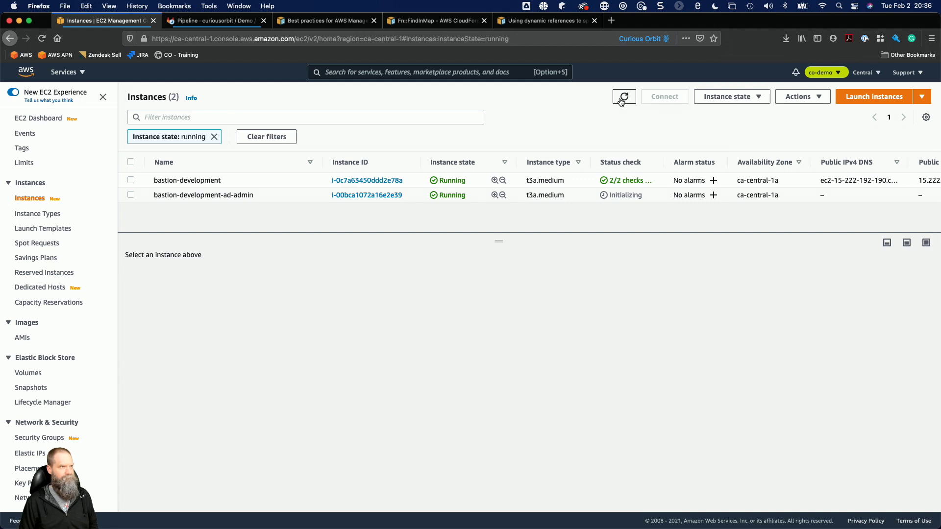
{"action": "left_click", "coordinate": [620, 100]}
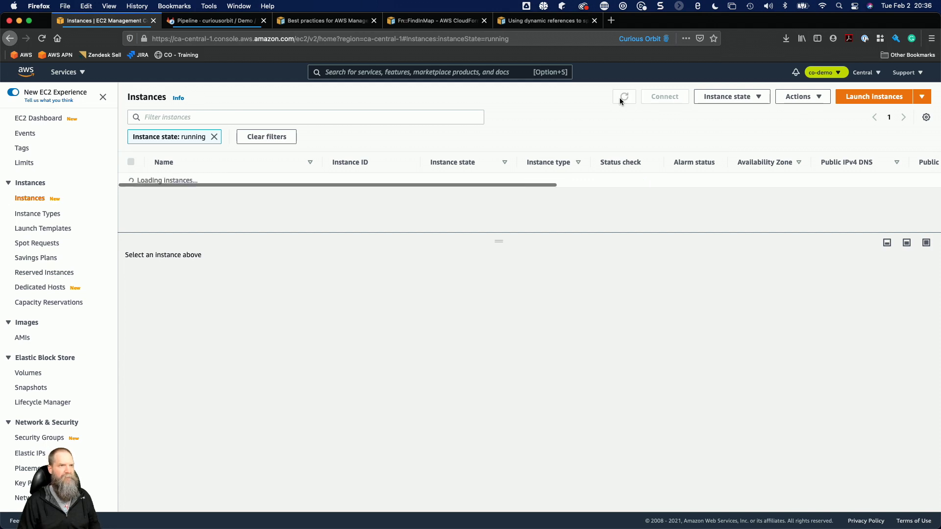
{"action": "left_click", "coordinate": [621, 98]}
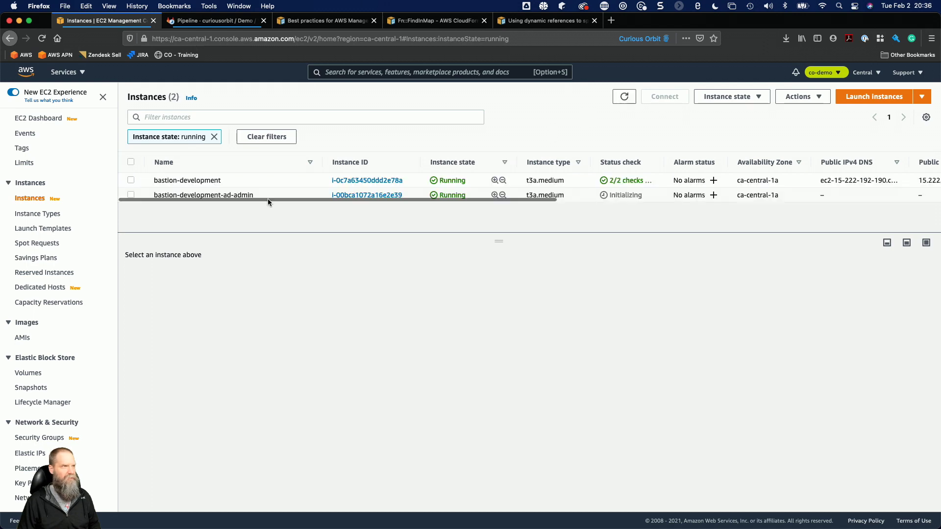
Open the RDP client connection details of the bastion-development-ad-admin instance.
{"action": "left_click", "coordinate": [131, 195]}
{"action": "left_click", "coordinate": [664, 96]}
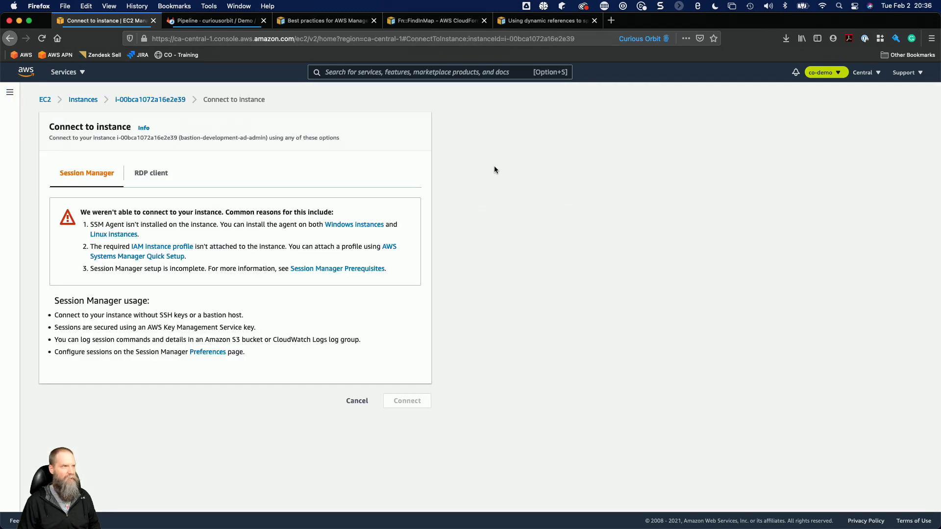
{"action": "left_click", "coordinate": [161, 185]}
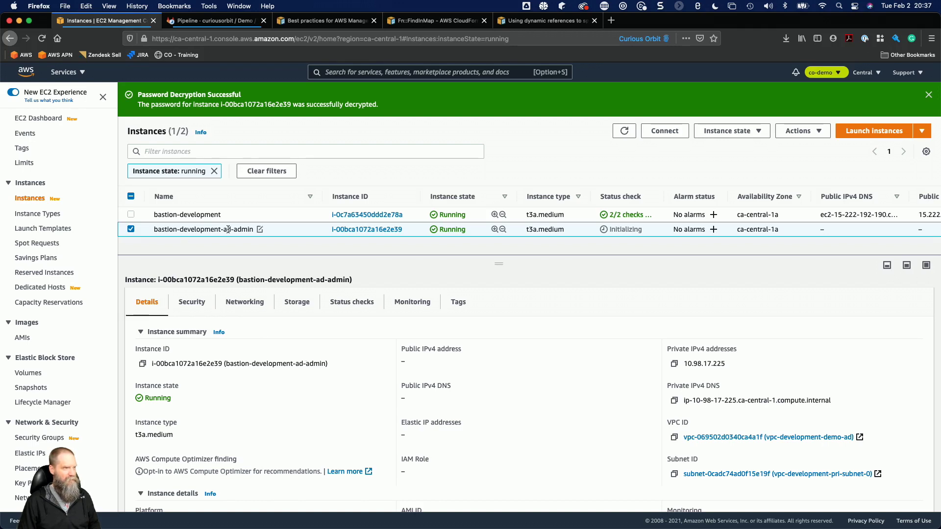
Switch to Microsoft Remote Desktop and, on the bastion, start a Remote Desktop Connection to the AD admin instance's private IPv4 address, 10.98.17.225.
{"action": "left_click", "coordinate": [564, 510]}
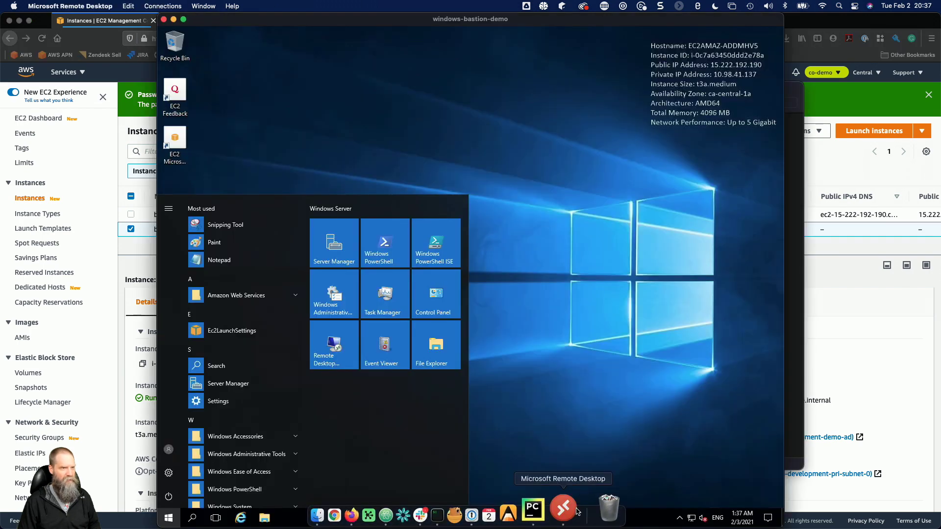
{"action": "left_click", "coordinate": [333, 345]}
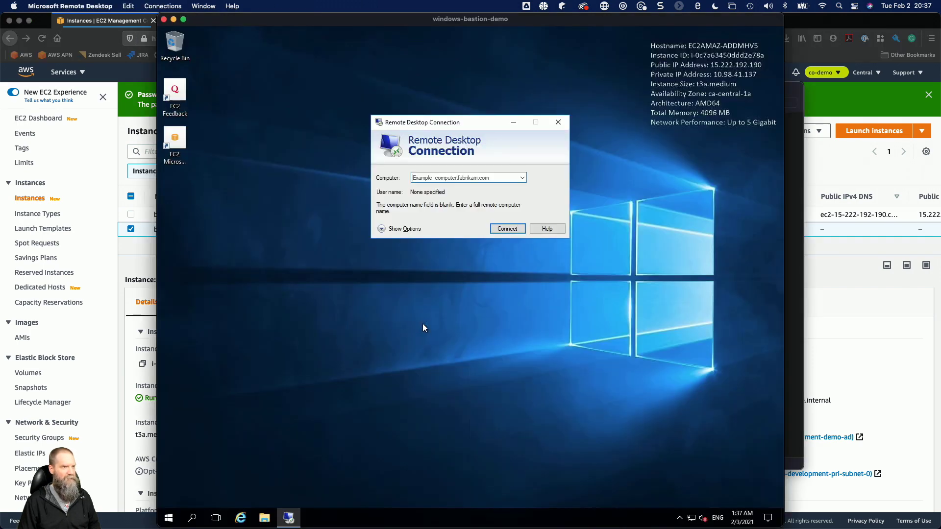
{"action": "left_click", "coordinate": [806, 295]}
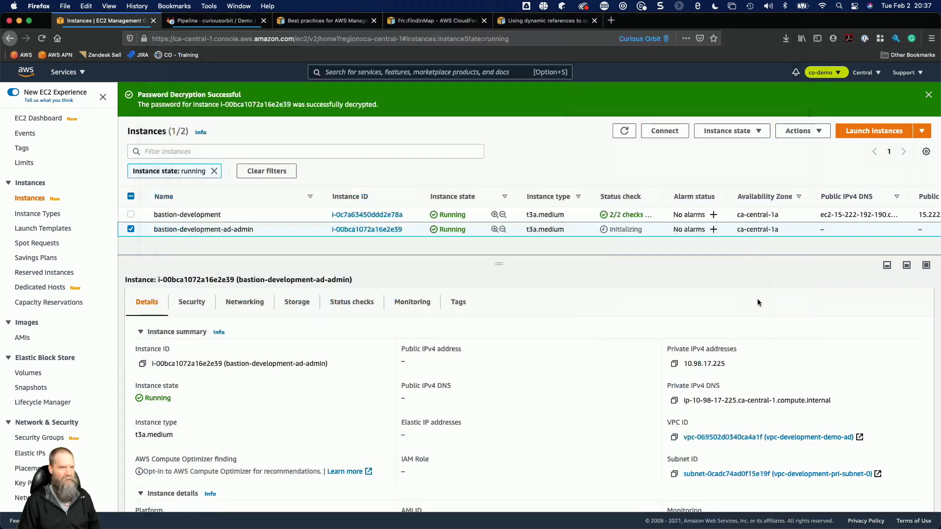
{"action": "left_click", "coordinate": [673, 364]}
{"action": "key", "text": "super+Tab"}
{"action": "key", "text": "super+v"}
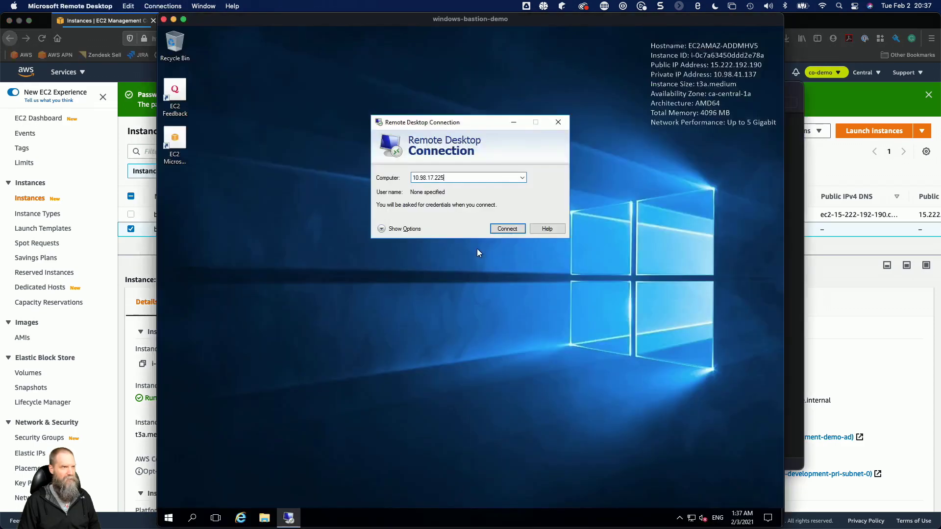
{"action": "left_click", "coordinate": [508, 229]}
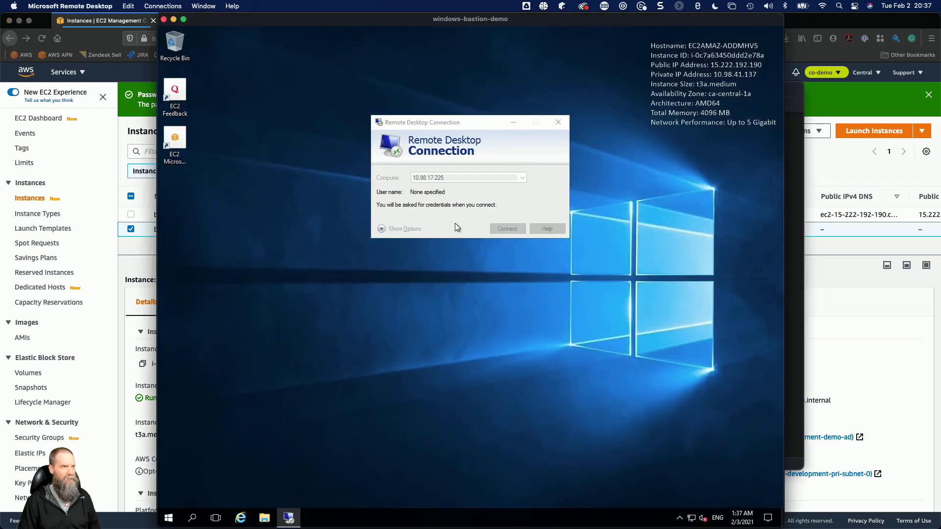
Sign in to 10.98.17.225 as \Administrator with the admin password copied from the Atom note, and accept the untrusted certificate.
{"action": "type", "text": "\\Administrato"}
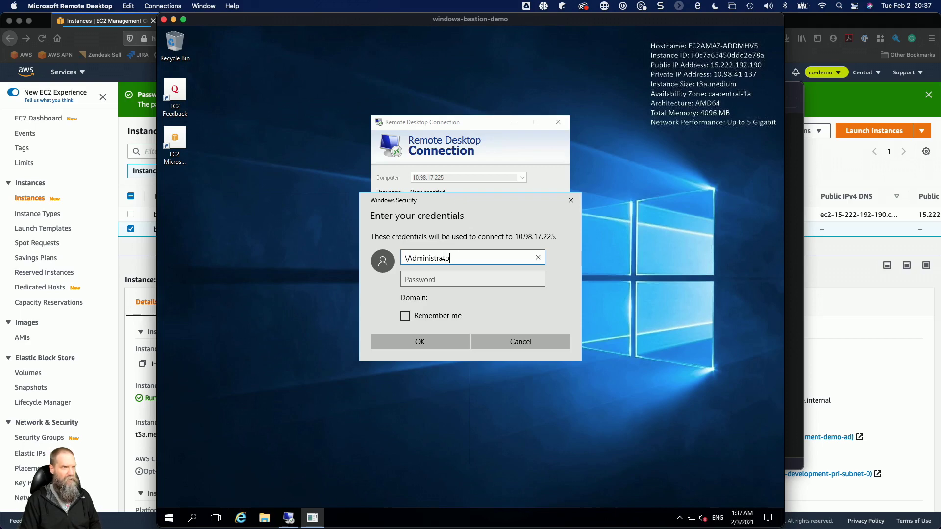
{"action": "key", "text": "super+Tab"}
{"action": "key", "text": "super+Tab"}
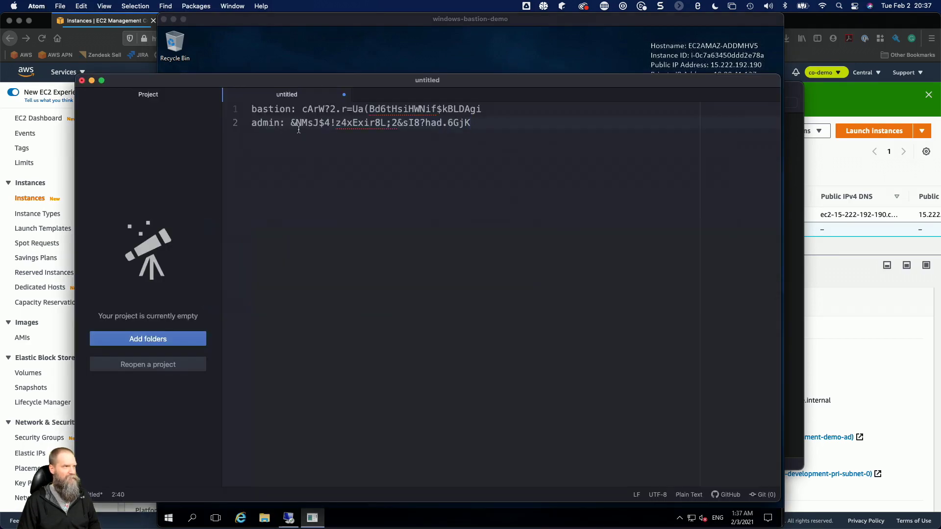
{"action": "left_click_drag", "start_coordinate": [291, 125], "coordinate": [469, 125]}
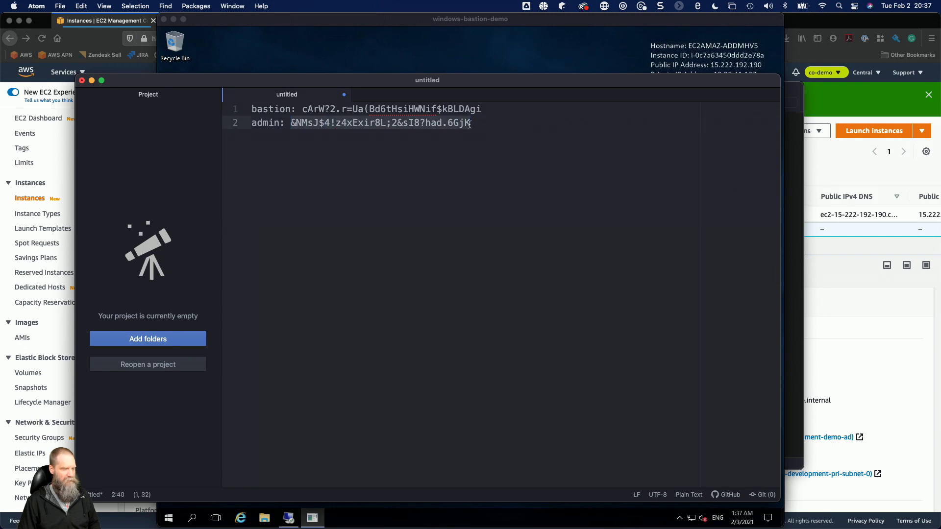
{"action": "key", "text": "super+Tab"}
{"action": "left_click", "coordinate": [466, 279]}
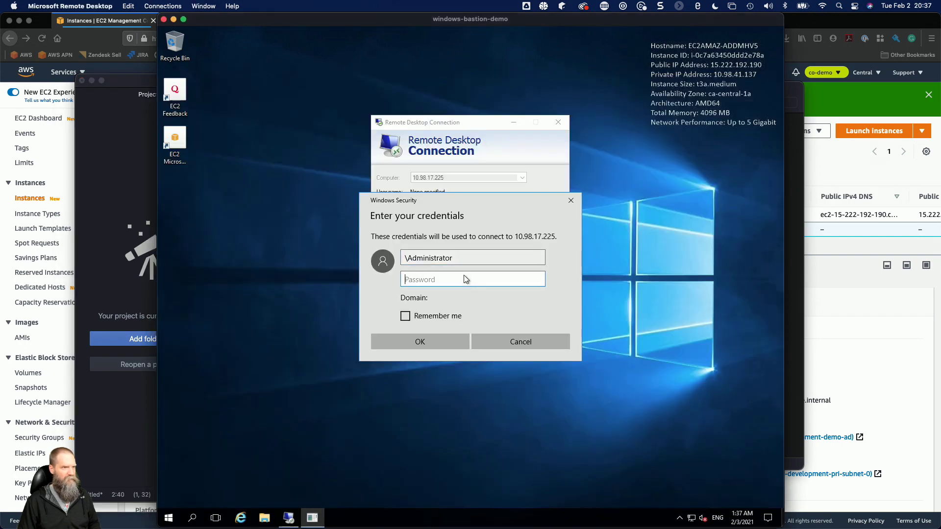
{"action": "key", "text": "super+v"}
{"action": "left_click", "coordinate": [448, 340]}
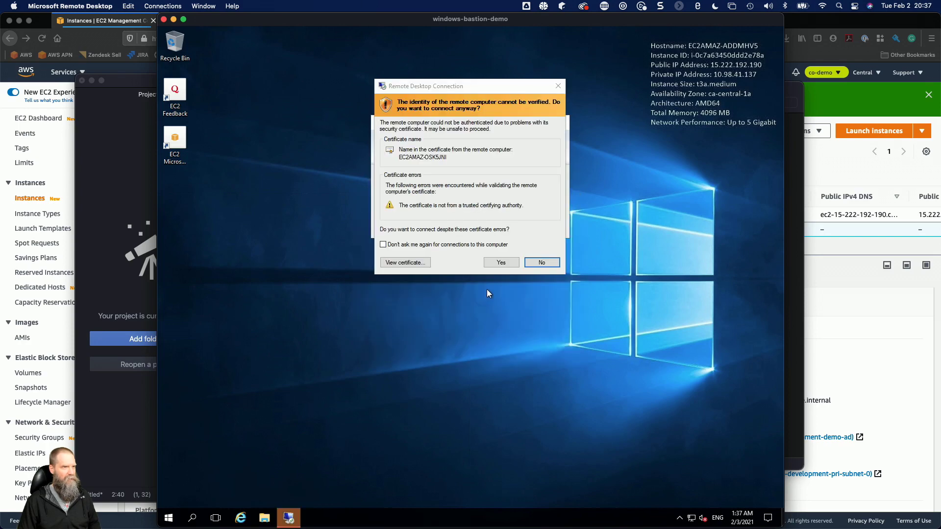
{"action": "left_click", "coordinate": [502, 263]}
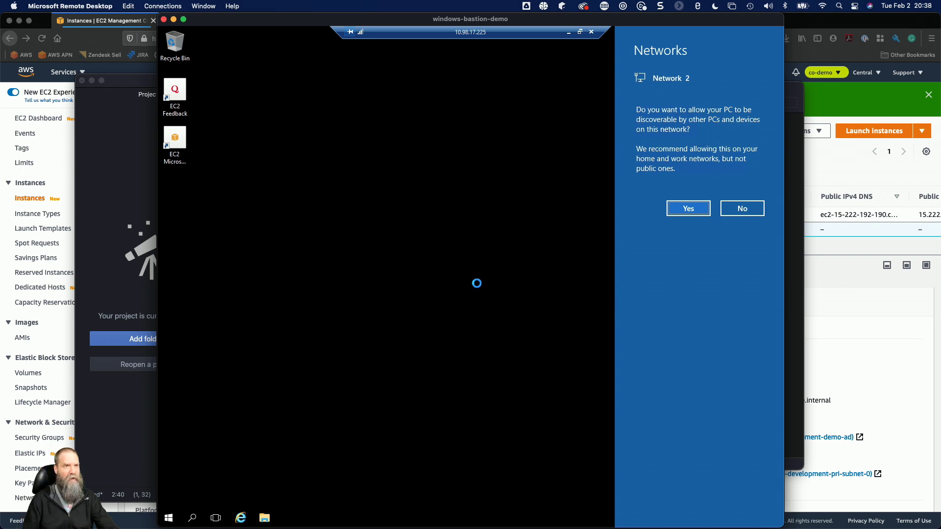
Allow the AD admin instance to be discoverable on its network and open Server Manager.
{"action": "left_click", "coordinate": [685, 211]}
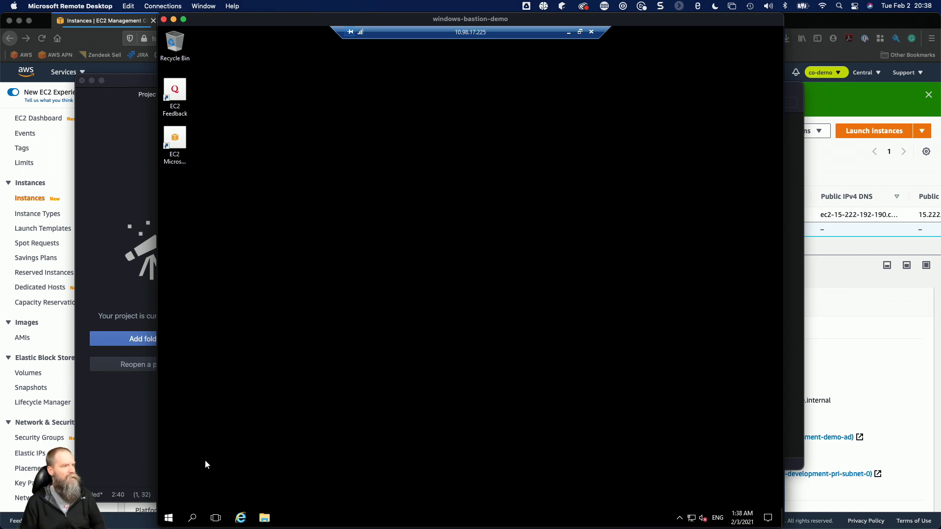
{"action": "left_click", "coordinate": [167, 522]}
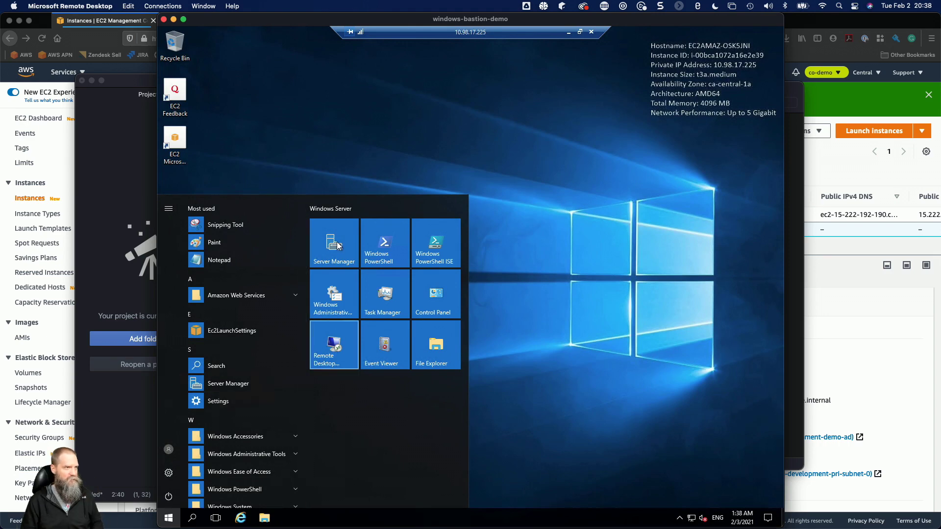
{"action": "left_click", "coordinate": [357, 245]}
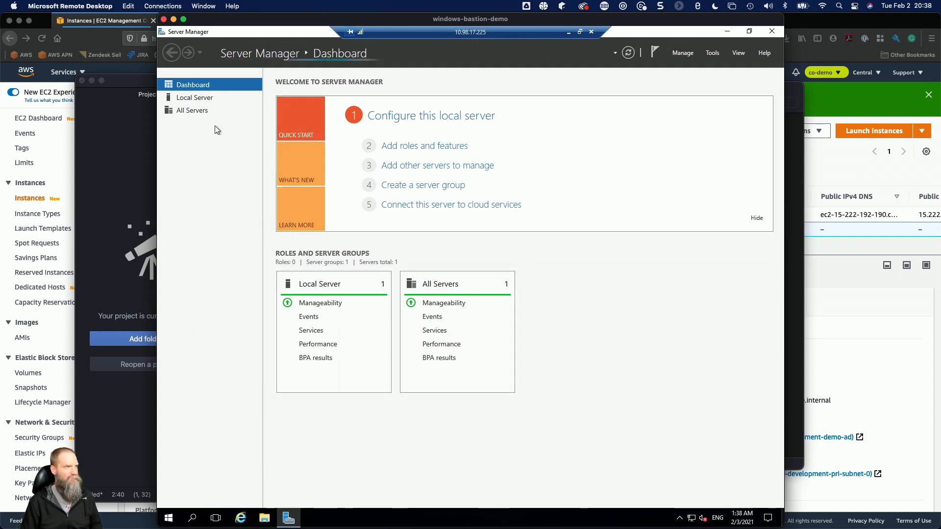
Open the IPv4 properties of the local server's Ethernet 3 adapter and choose to use manually specified DNS server addresses.
{"action": "left_click", "coordinate": [201, 100]}
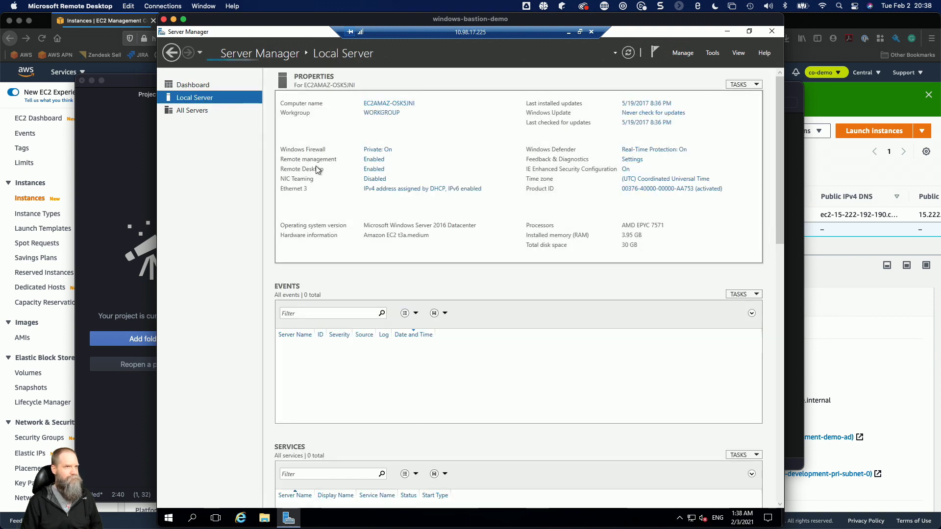
{"action": "left_click", "coordinate": [413, 189]}
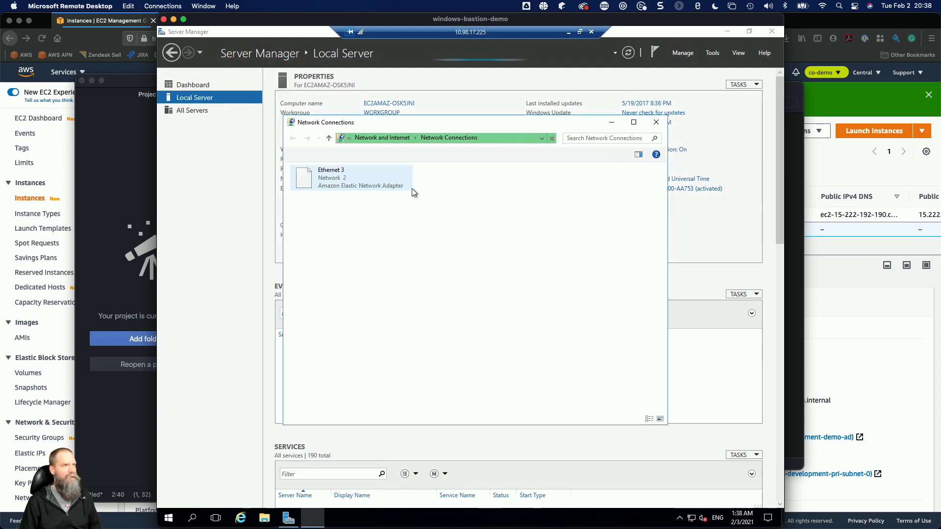
{"action": "left_click", "coordinate": [359, 184]}
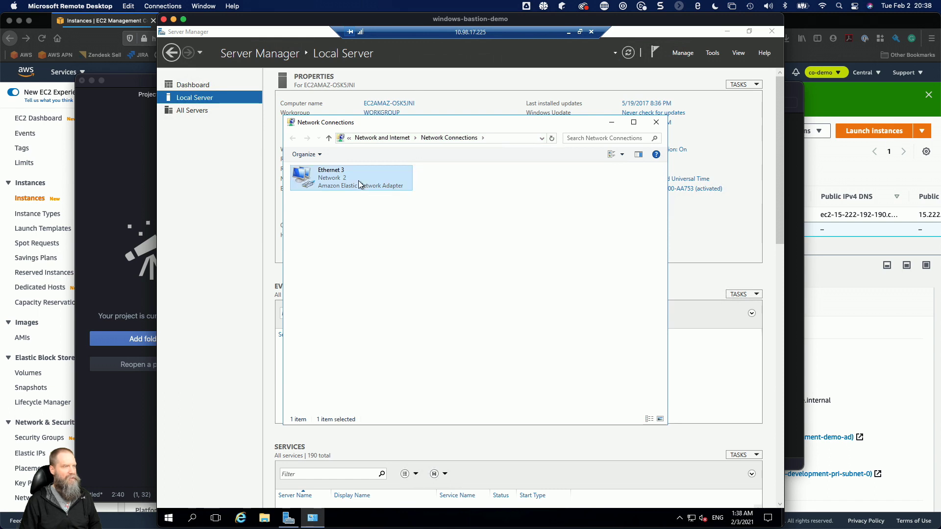
{"action": "right_click", "coordinate": [359, 185]}
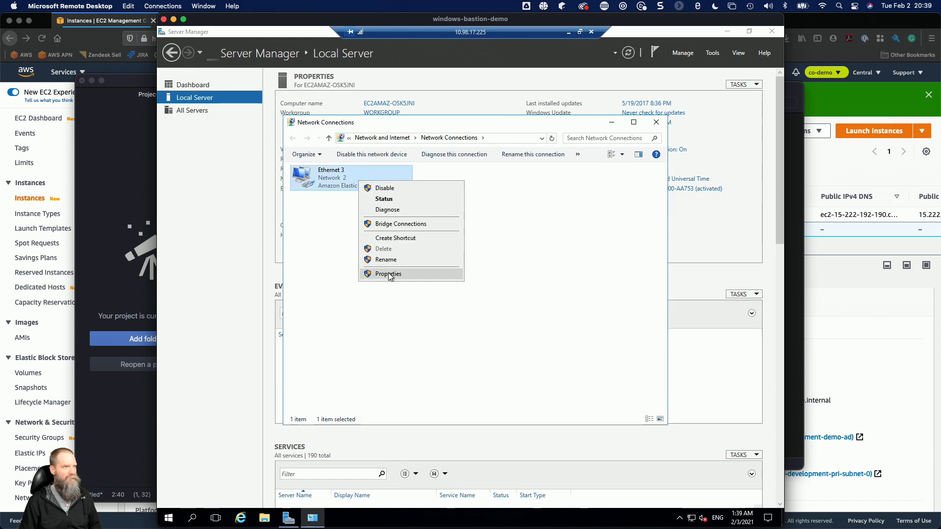
{"action": "left_click", "coordinate": [388, 273]}
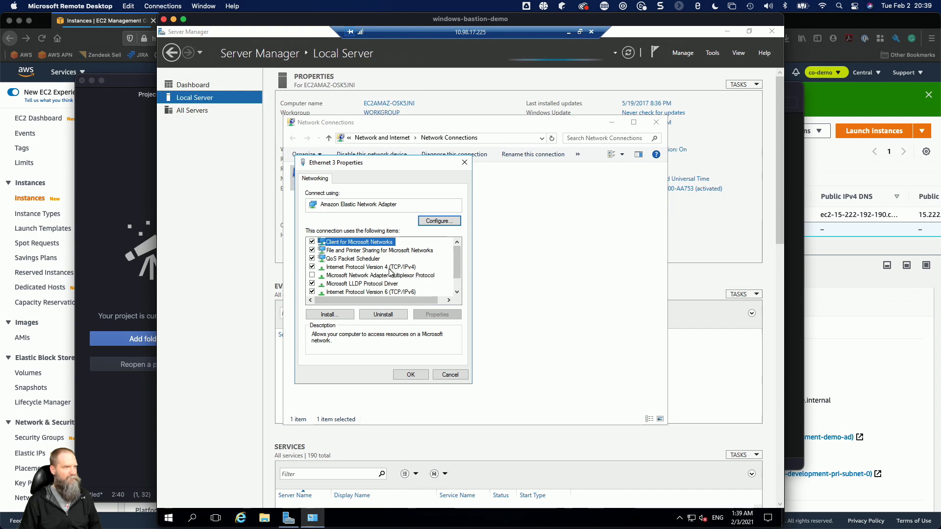
{"action": "left_click", "coordinate": [388, 269]}
{"action": "left_click", "coordinate": [434, 314]}
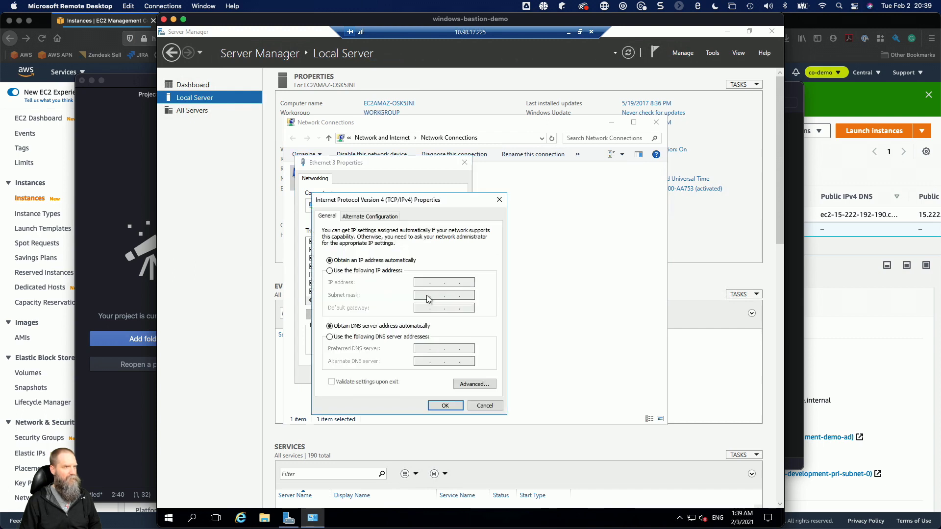
{"action": "left_click", "coordinate": [371, 338]}
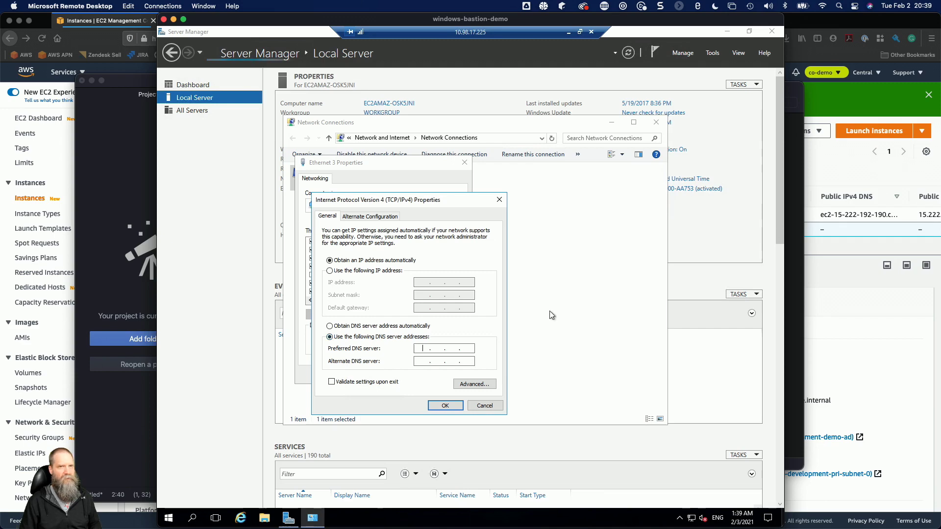
Switch to Firefox and open the details of the aws.local directory in AWS Directory Service.
{"action": "left_click", "coordinate": [795, 181]}
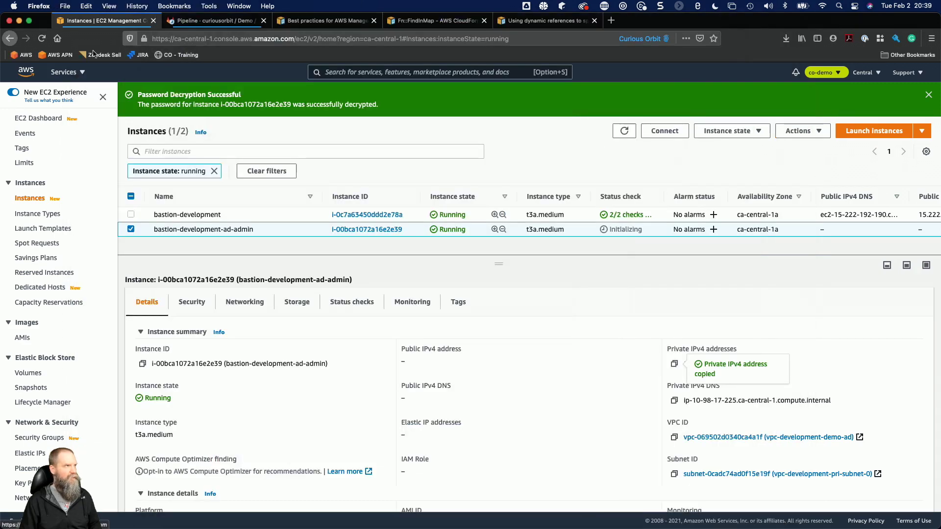
{"action": "left_click", "coordinate": [64, 77]}
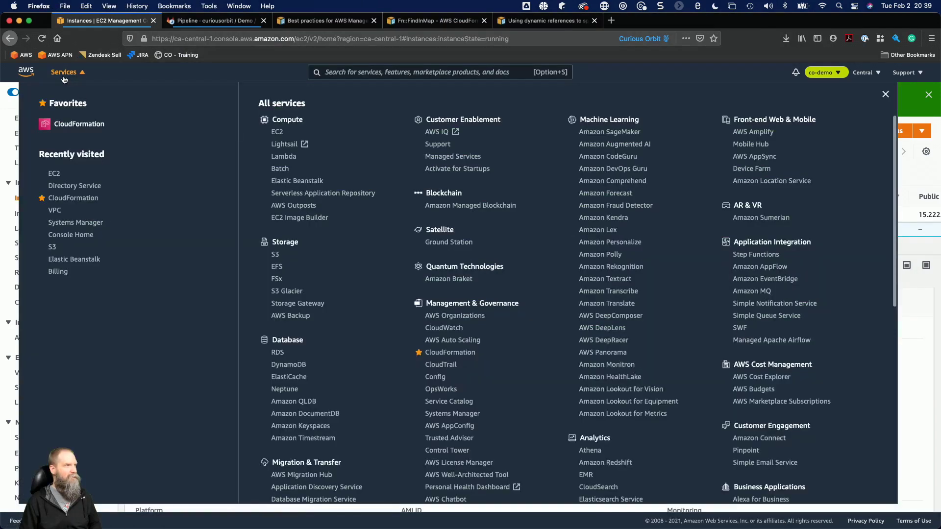
{"action": "left_click", "coordinate": [65, 187]}
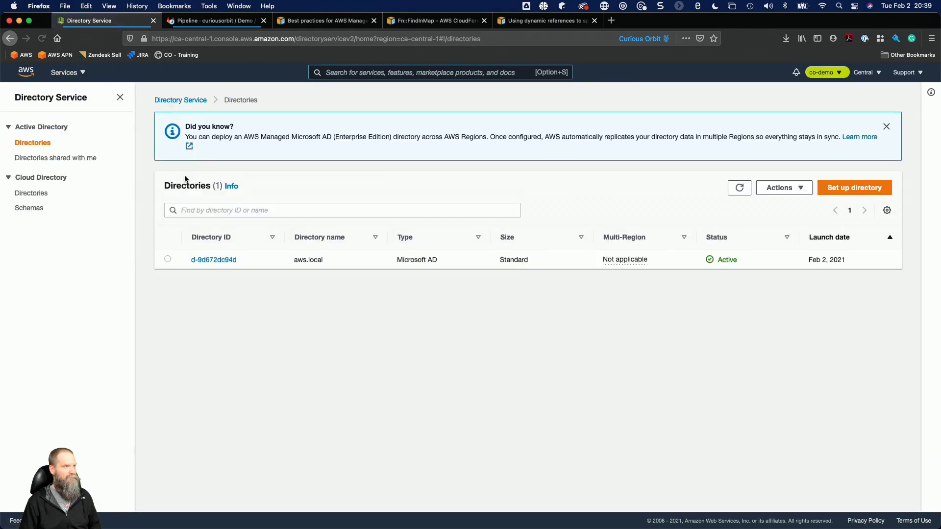
{"action": "left_click", "coordinate": [227, 260]}
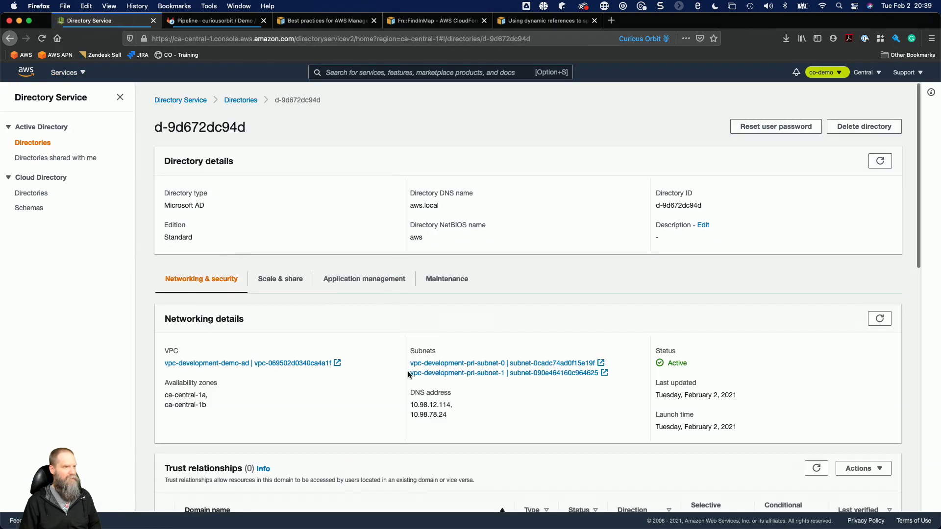
Copy the directory's first DNS address and enter it as the adapter's preferred DNS server, 10.98.12.114, in the remote session.
{"action": "left_click_drag", "start_coordinate": [410, 405], "coordinate": [446, 405]}
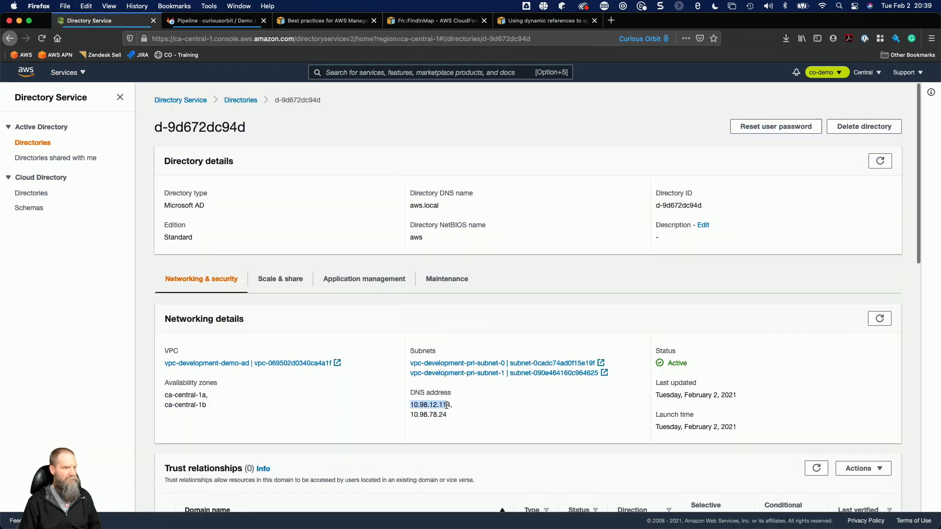
{"action": "key", "text": "super+Tab"}
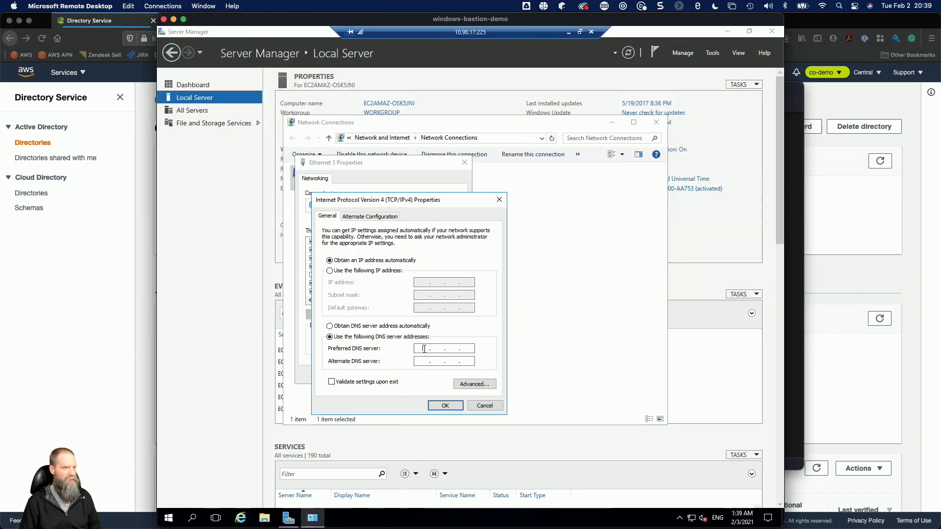
{"action": "key", "text": "super+v"}
{"action": "right_click", "coordinate": [423, 348]}
{"action": "left_click", "coordinate": [421, 347]}
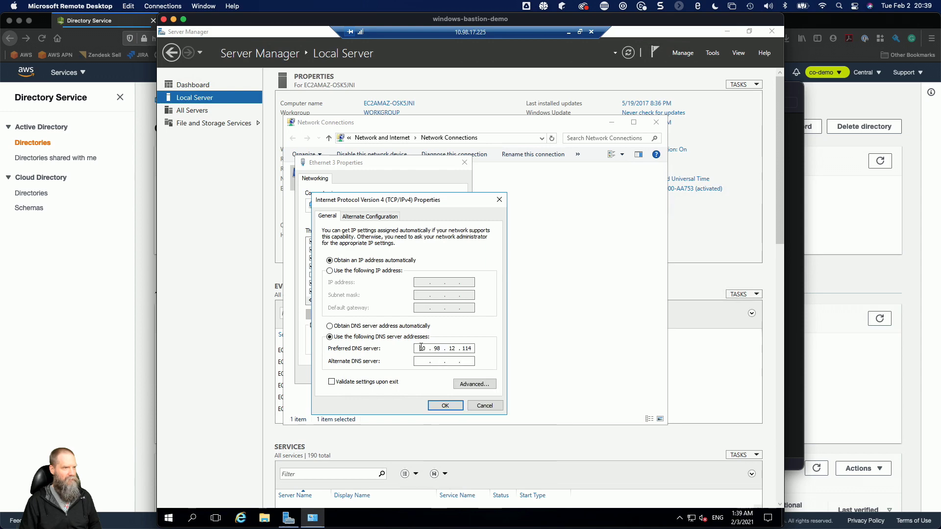
Copy the directory's second DNS address from Firefox and enter it as the adapter's alternate DNS server, 10.98.78.24.
{"action": "key", "text": "super+Tab"}
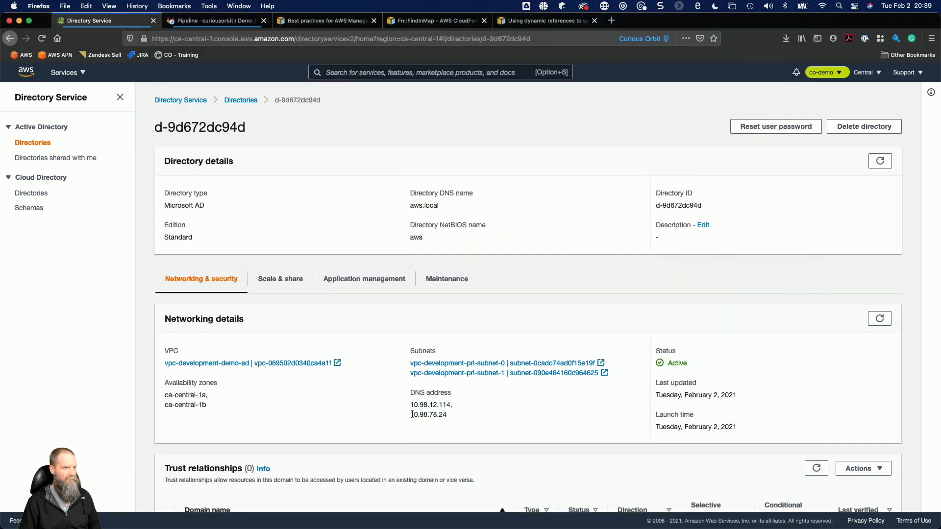
{"action": "left_click_drag", "start_coordinate": [411, 415], "coordinate": [456, 413]}
{"action": "key", "text": "super+c"}
{"action": "key", "text": "super+Tab"}
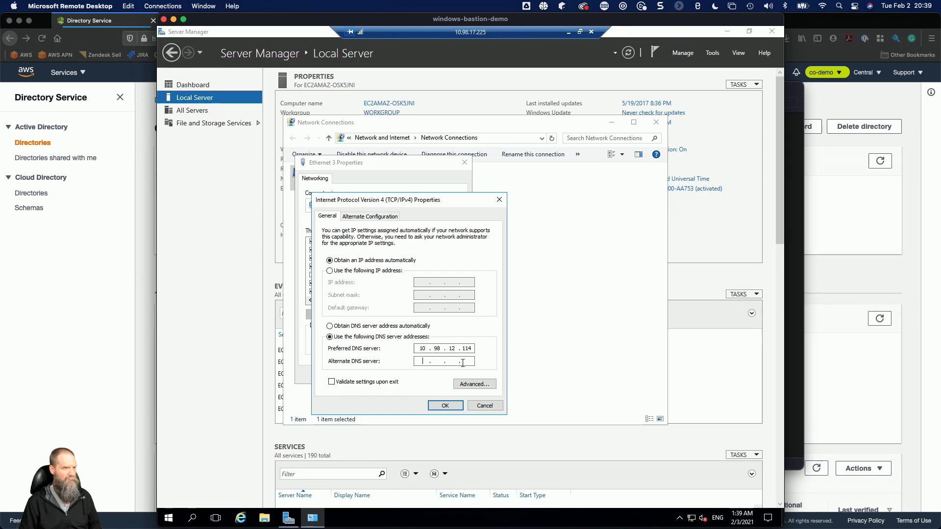
{"action": "right_click", "coordinate": [423, 362]}
{"action": "left_click", "coordinate": [442, 405]}
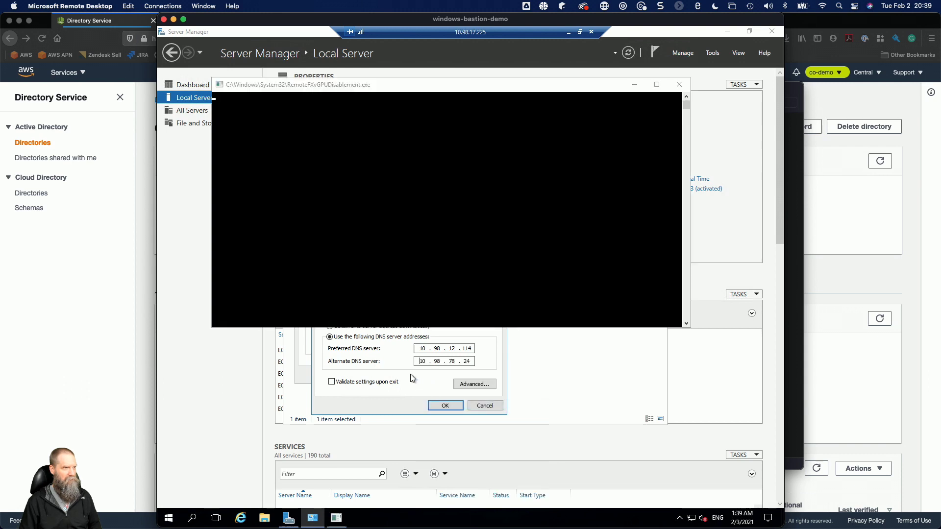
Get the console window out of the way, save the IPv4 and Ethernet 3 properties, and close Network Connections.
{"action": "left_click", "coordinate": [636, 86]}
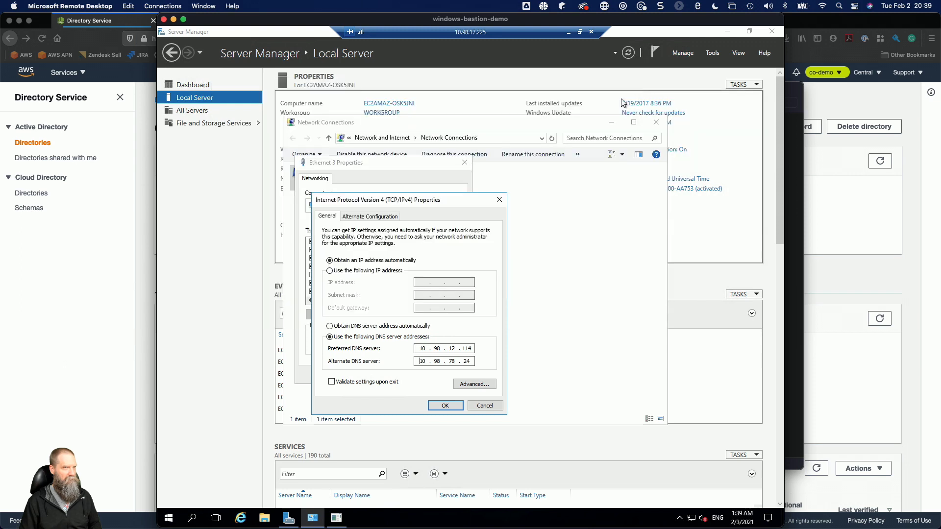
{"action": "left_click", "coordinate": [445, 406]}
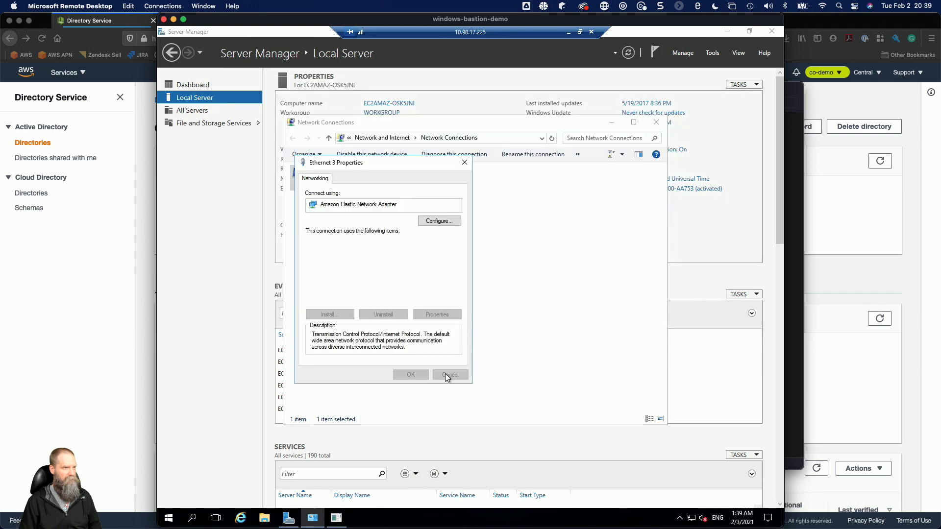
{"action": "left_click", "coordinate": [413, 375]}
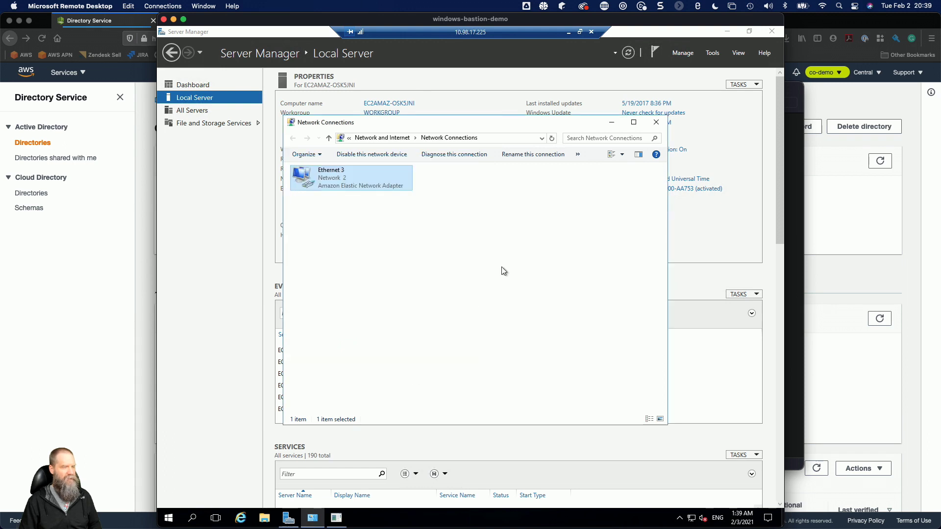
{"action": "left_click", "coordinate": [337, 519]}
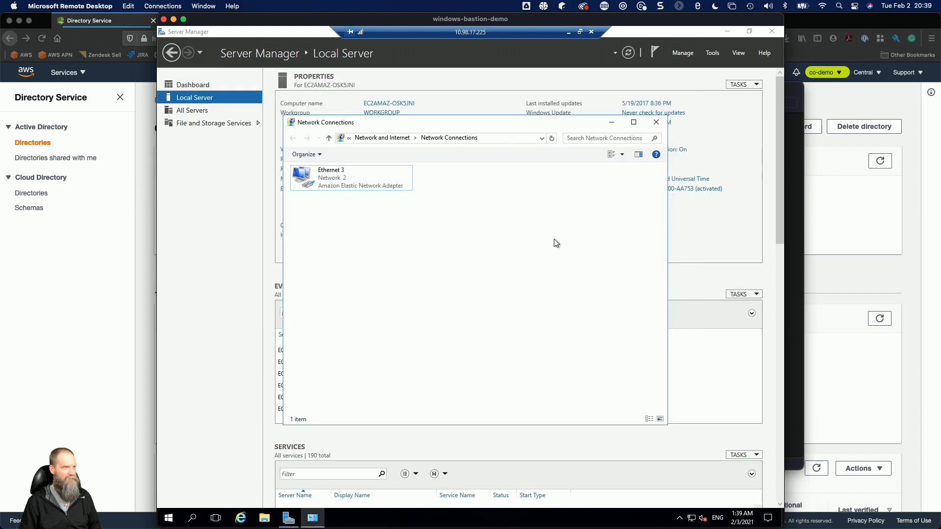
{"action": "left_click", "coordinate": [656, 122]}
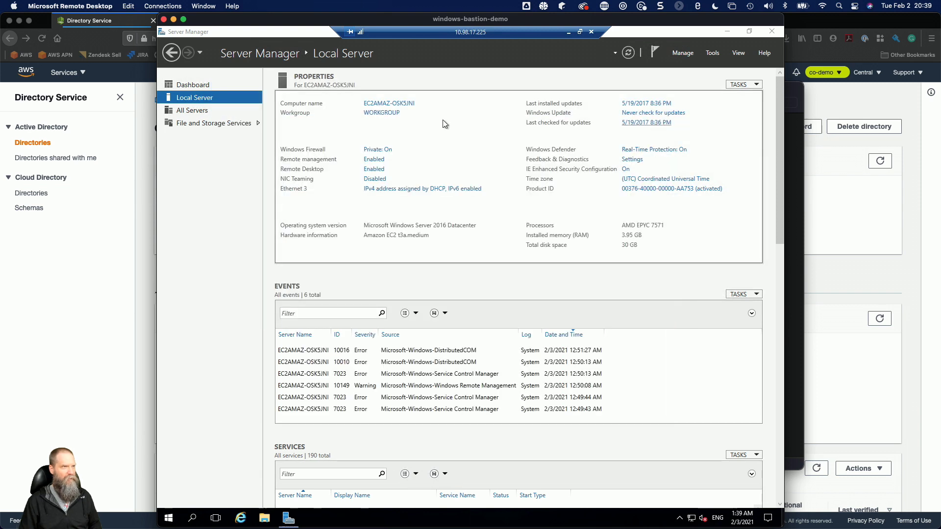
Change the server's membership from workgroup to the domain aws.local and submit the change.
{"action": "left_click", "coordinate": [393, 116]}
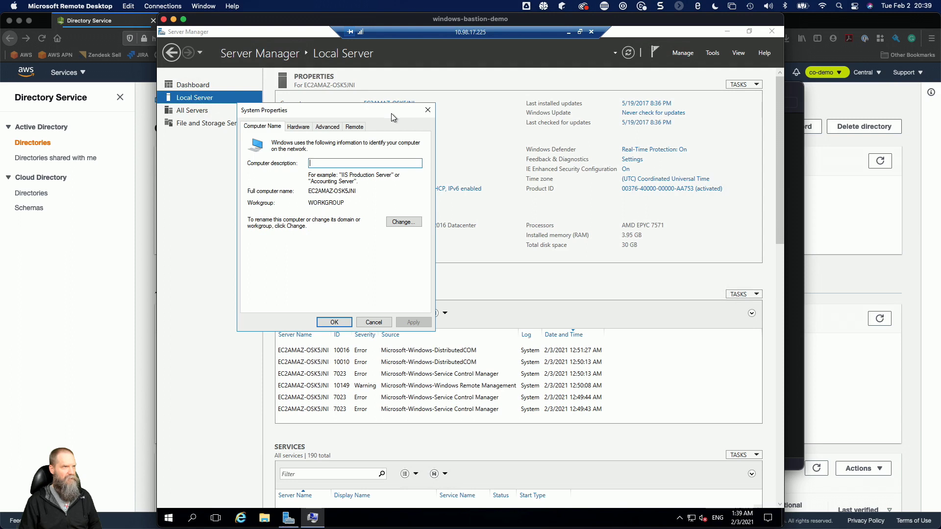
{"action": "left_click", "coordinate": [403, 222]}
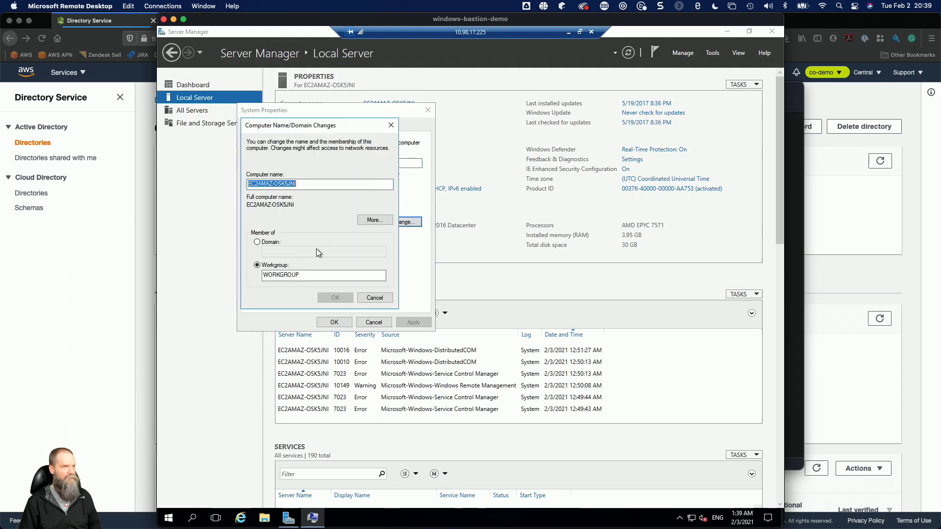
{"action": "left_click", "coordinate": [271, 242]}
{"action": "left_click", "coordinate": [275, 251]}
{"action": "type", "text": "a"}
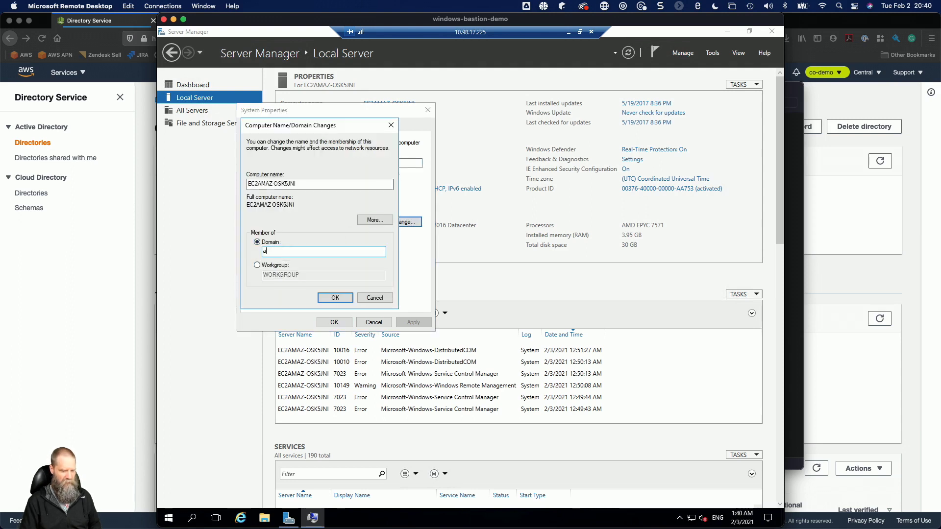
{"action": "type", "text": "ws.local"}
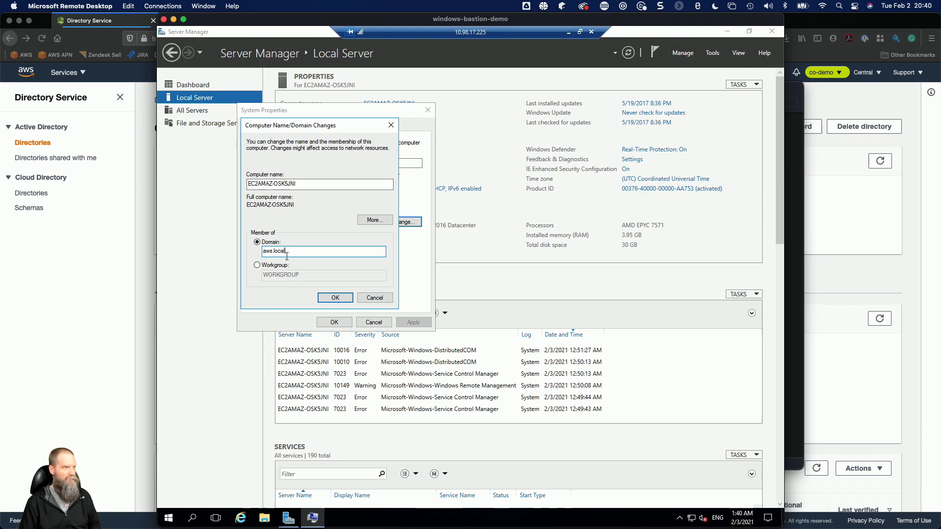
{"action": "left_click", "coordinate": [333, 298]}
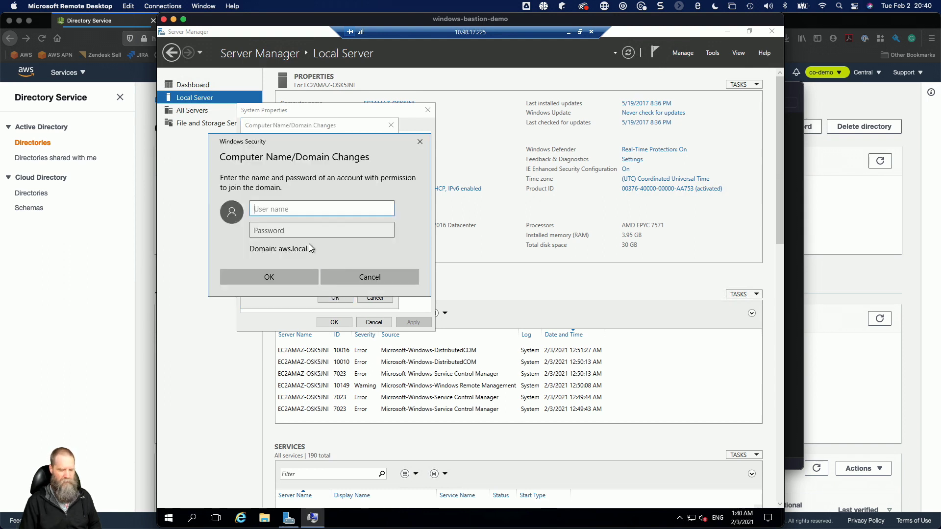
Enter aws.local\Admin as the user name of the account permitted to join the domain.
{"action": "type", "text": "a"}
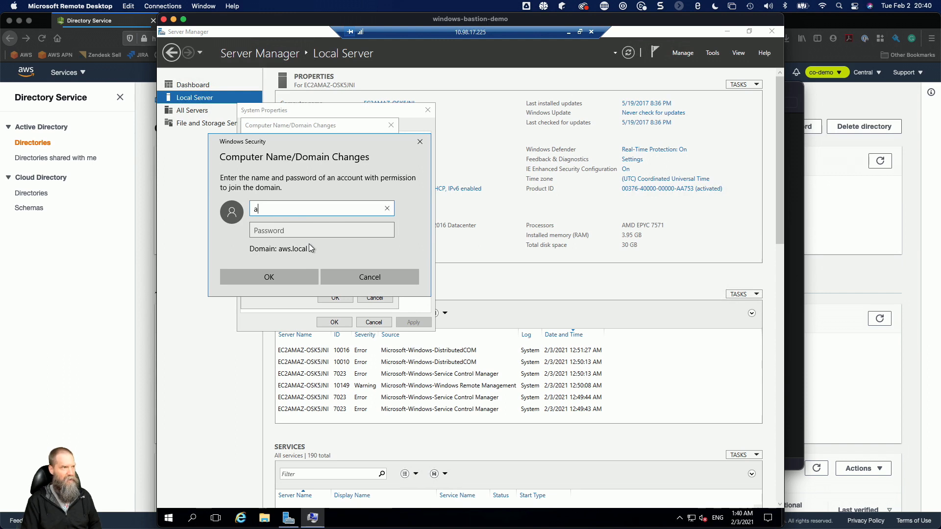
{"action": "type", "text": "ws.local\\Admin"}
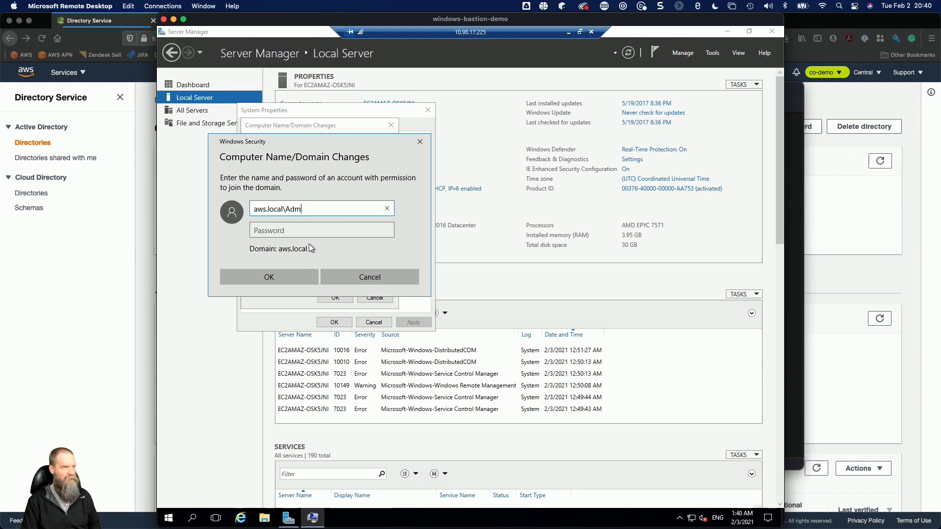
{"action": "left_click", "coordinate": [290, 231]}
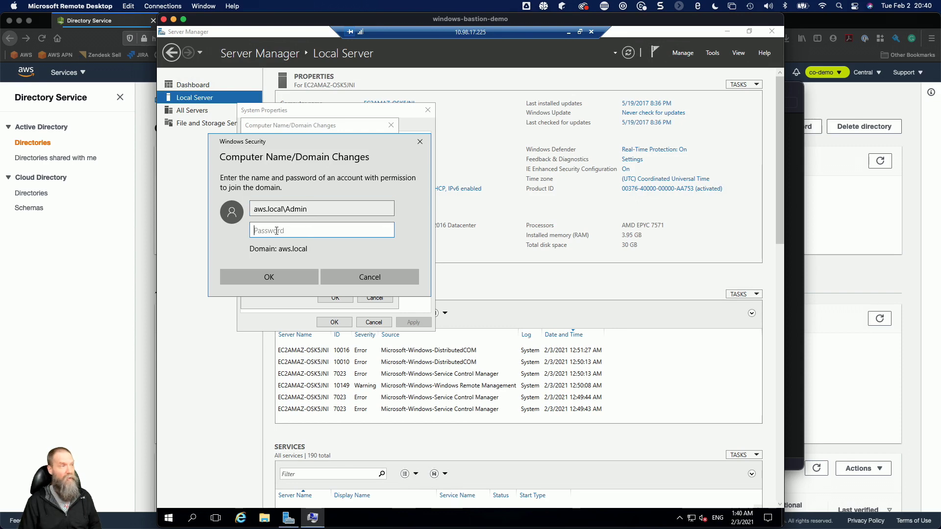
Switch to Firefox, open the ad-demo-password parameter in Systems Manager Parameter Store, and reveal and copy its value.
{"action": "left_click", "coordinate": [98, 278]}
{"action": "left_click", "coordinate": [65, 72]}
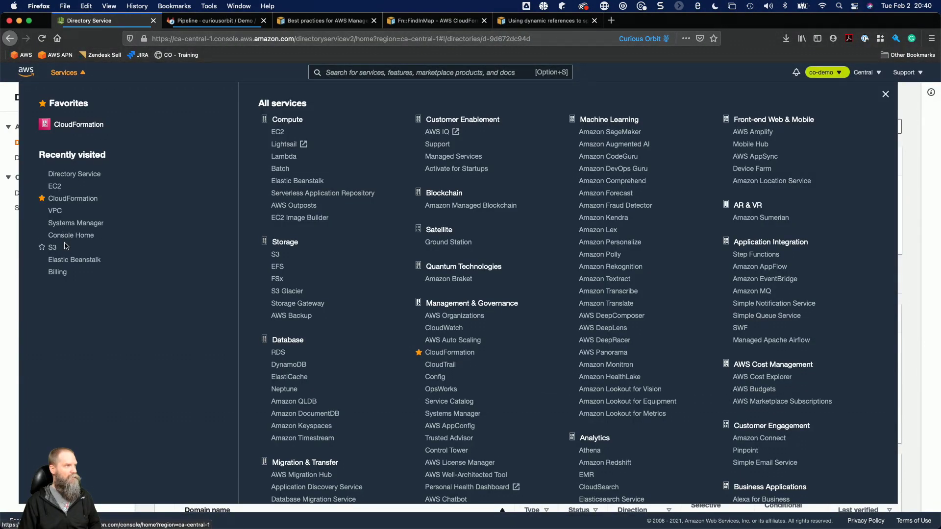
{"action": "left_click", "coordinate": [66, 225]}
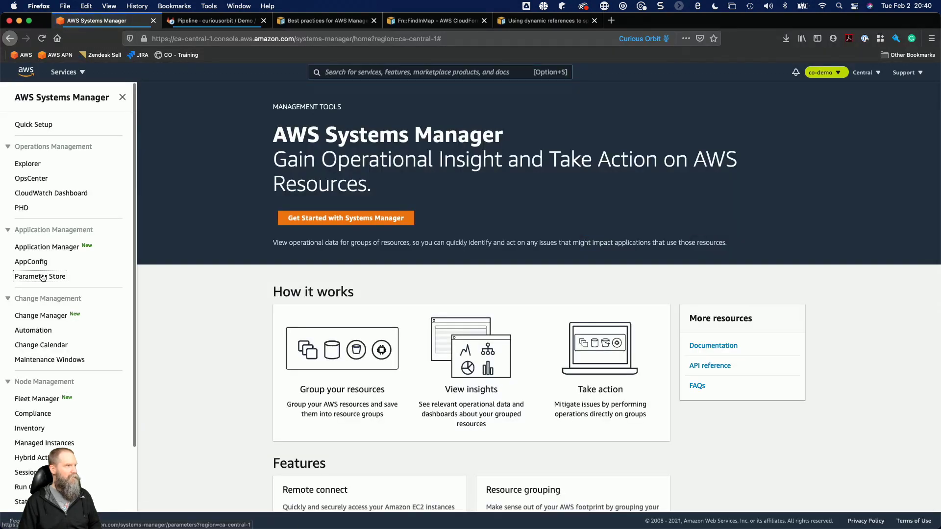
{"action": "left_click", "coordinate": [40, 275]}
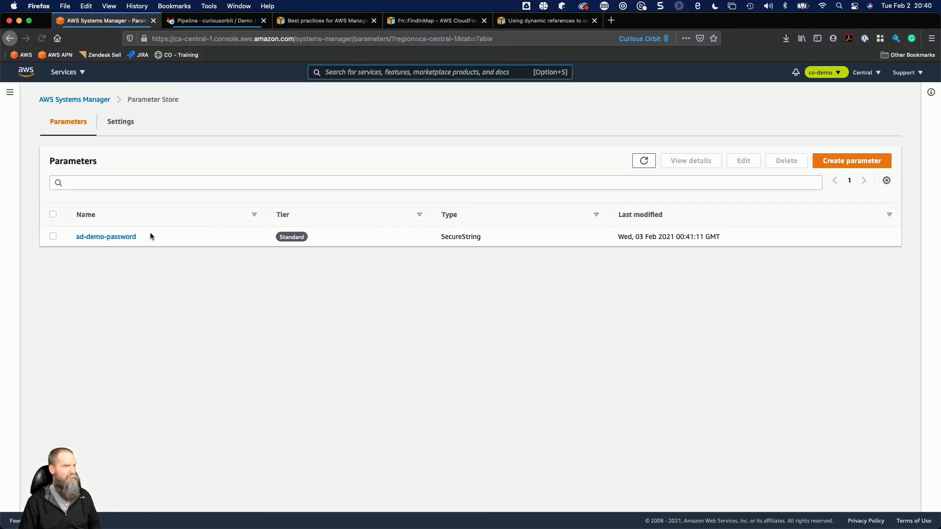
{"action": "left_click", "coordinate": [116, 238]}
{"action": "left_click", "coordinate": [58, 335]}
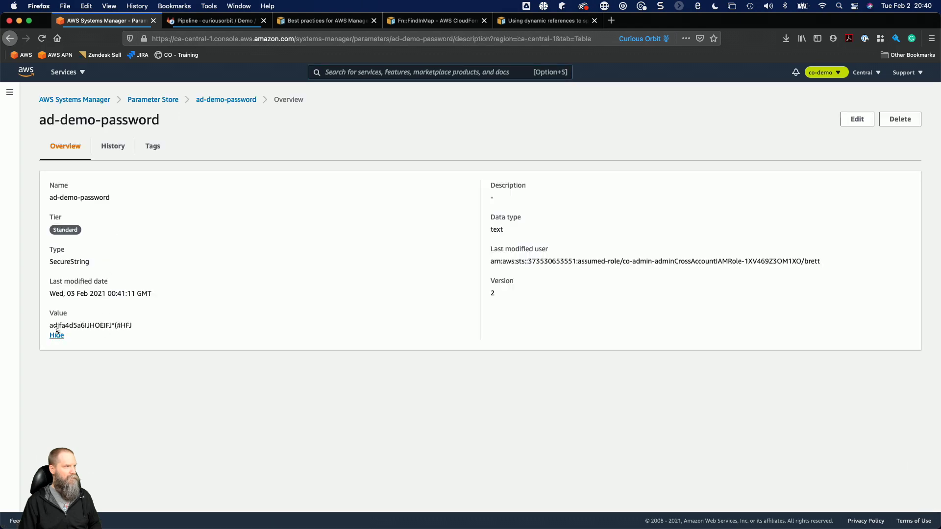
{"action": "left_click_drag", "start_coordinate": [50, 325], "coordinate": [114, 323]}
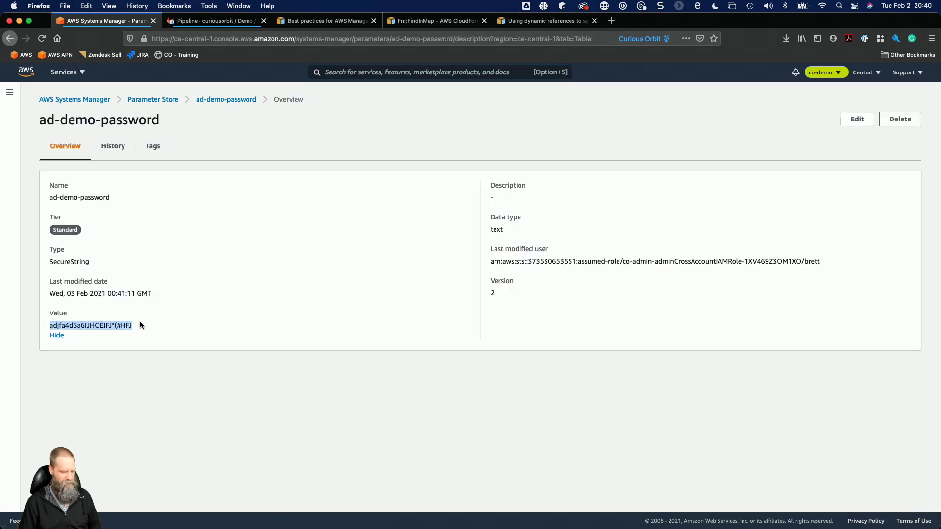
Copy the ad-demo-password value, switch back to Microsoft Remote Desktop, and submit it as the domain-join account's password.
{"action": "key", "text": "super+c"}
{"action": "key", "text": "super+Tab"}
{"action": "key", "text": "super+v"}
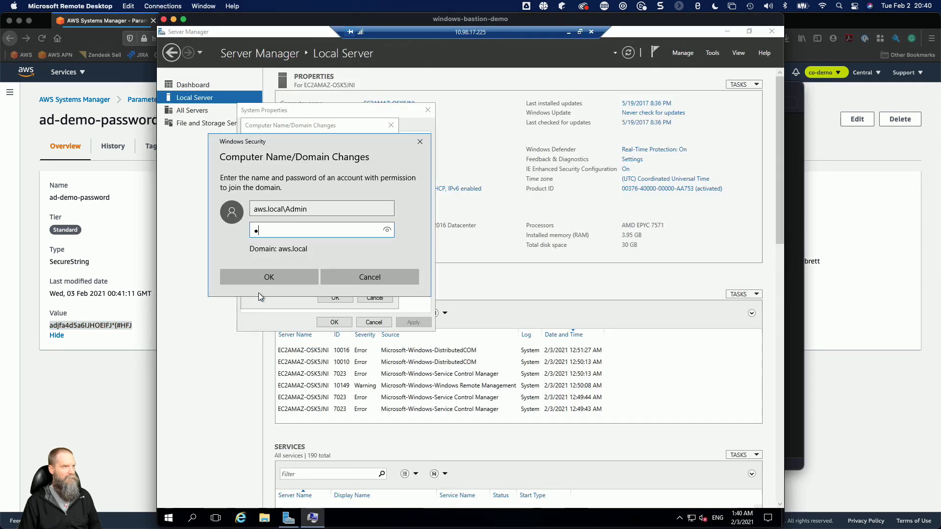
{"action": "key", "text": "BackSpace"}
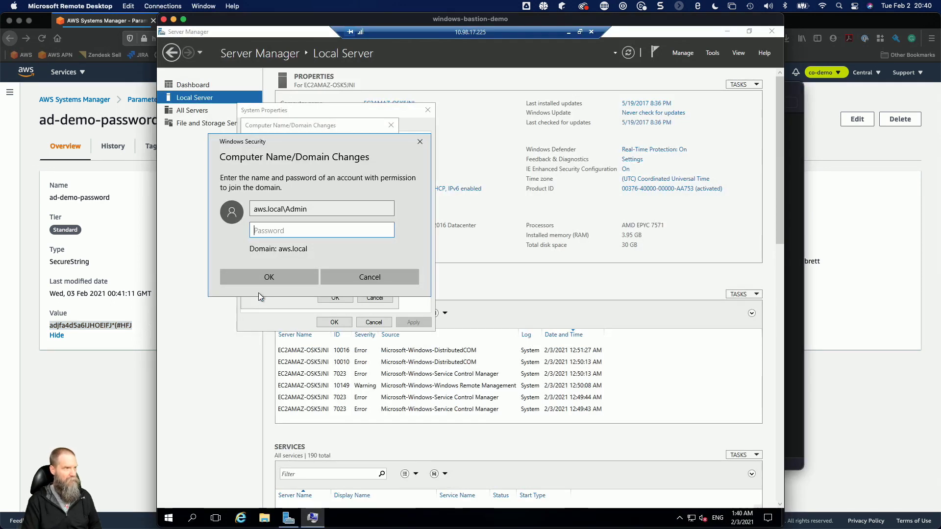
{"action": "key", "text": "ctrl+v"}
{"action": "left_click", "coordinate": [293, 278]}
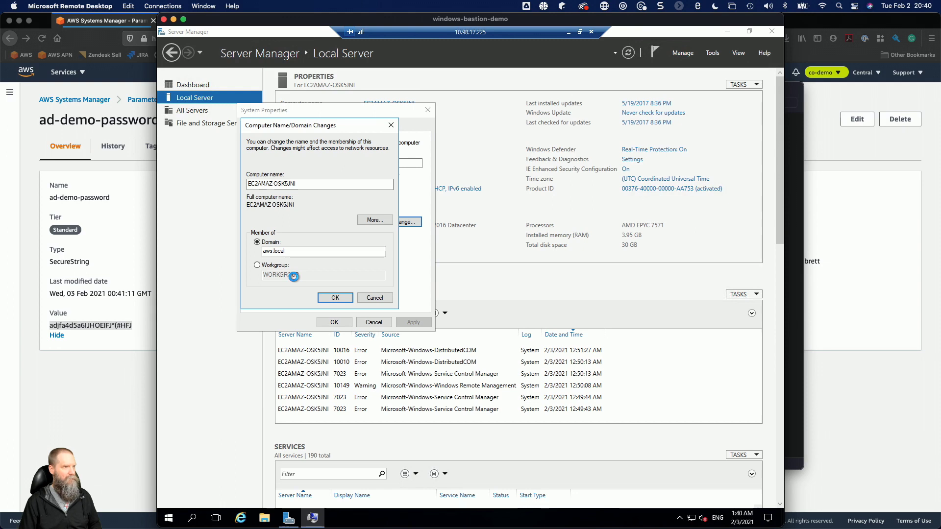
{"action": "left_click", "coordinate": [511, 309]}
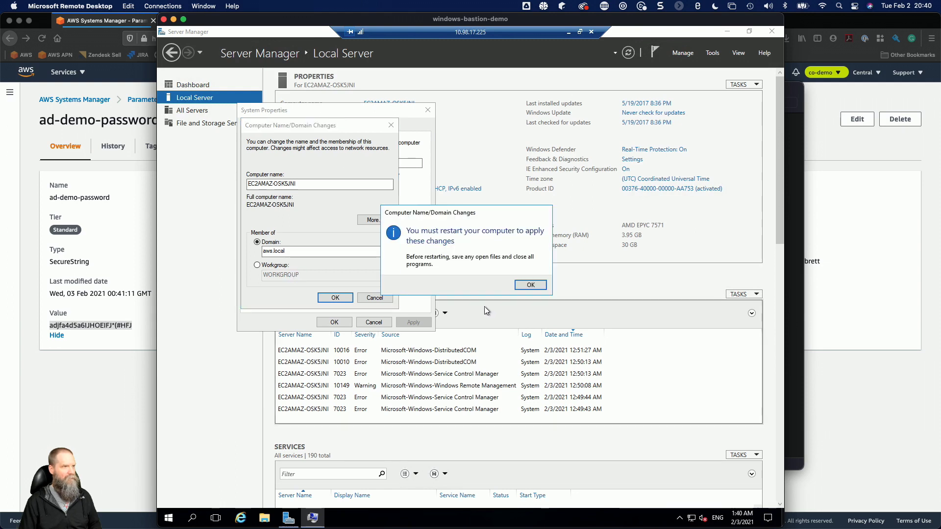
Acknowledge the restart notice, close System Properties, and restart the server immediately to apply the domain change.
{"action": "left_click", "coordinate": [519, 284]}
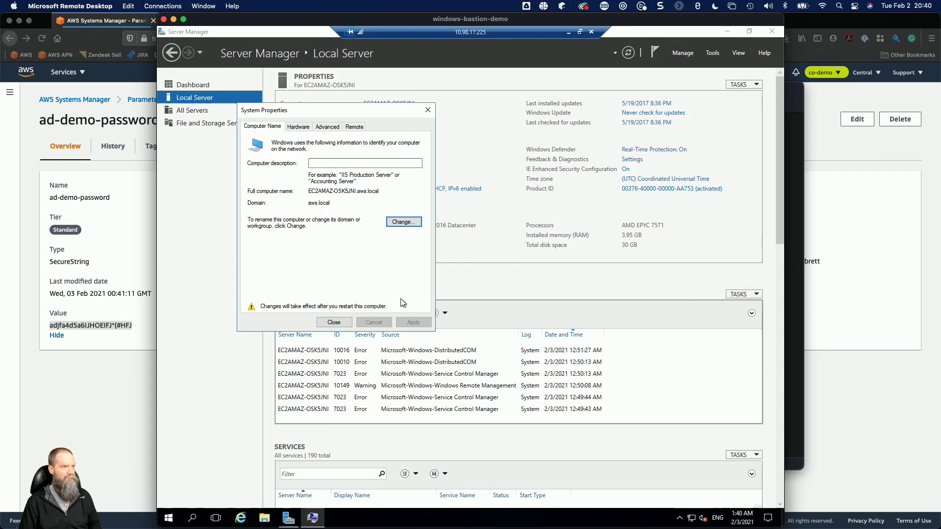
{"action": "left_click", "coordinate": [334, 322]}
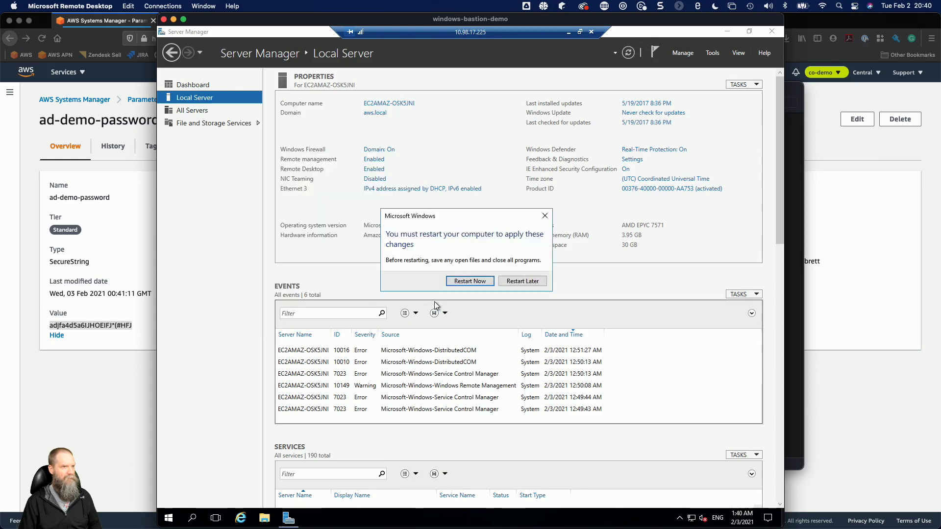
{"action": "left_click", "coordinate": [466, 280]}
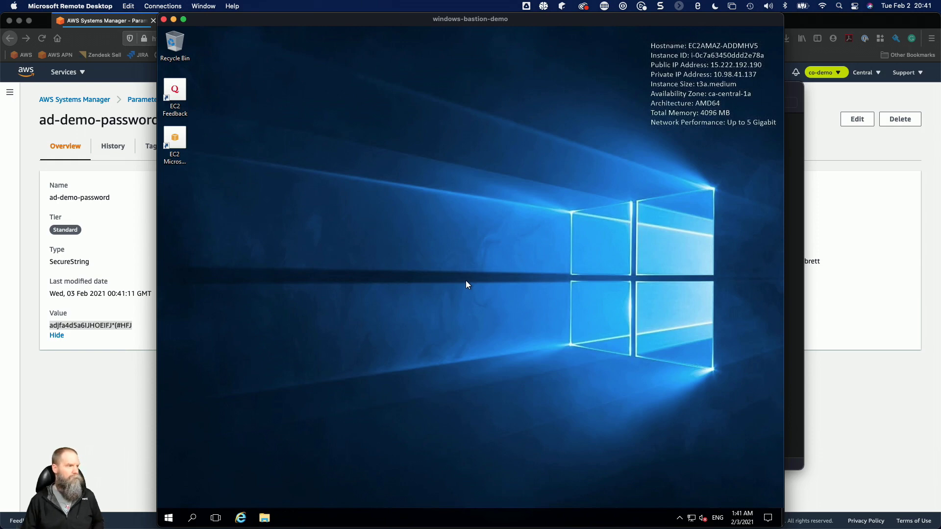
Start a Remote Desktop connection from the bastion to 10.98.17.225 and choose to use a different account.
{"action": "left_click", "coordinate": [169, 518]}
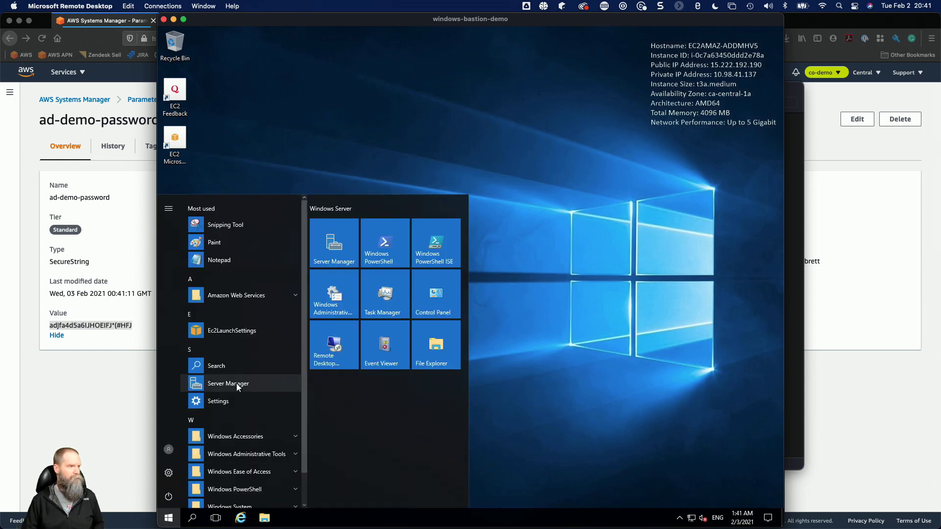
{"action": "left_click", "coordinate": [322, 343]}
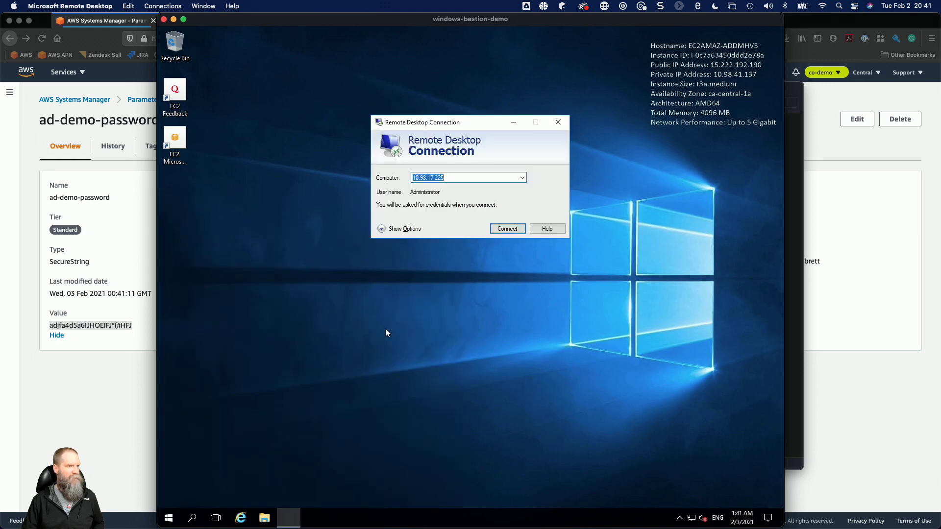
{"action": "left_click", "coordinate": [507, 228]}
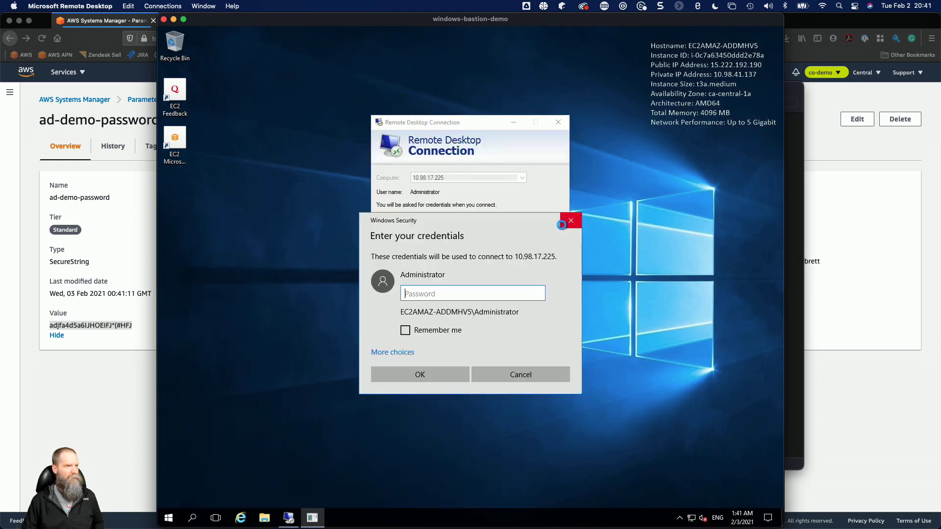
{"action": "left_click", "coordinate": [410, 352]}
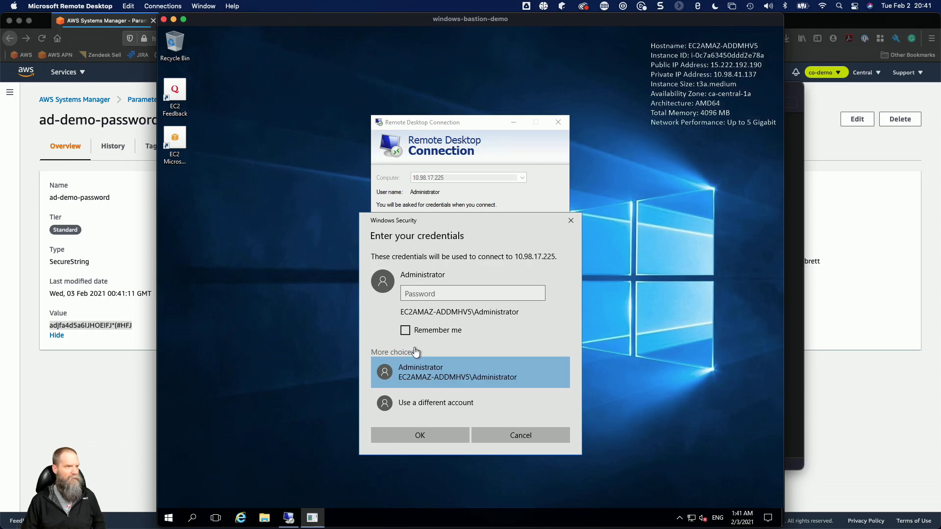
{"action": "left_click", "coordinate": [423, 395]}
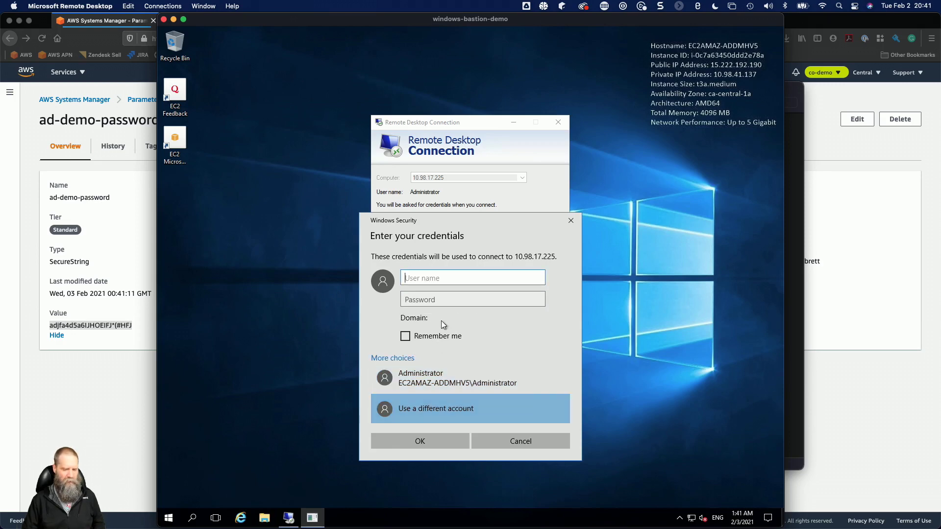
Sign in as aws.local\Admin with the copied account password and accept the remote computer's untrusted certificate.
{"action": "type", "text": "aws.local\\"}
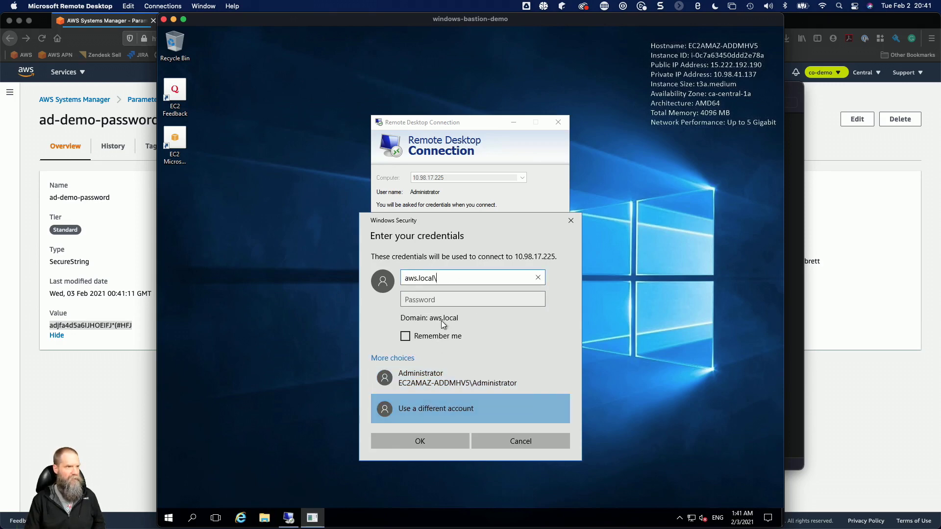
{"action": "type", "text": "Admin"}
{"action": "key", "text": "Tab"}
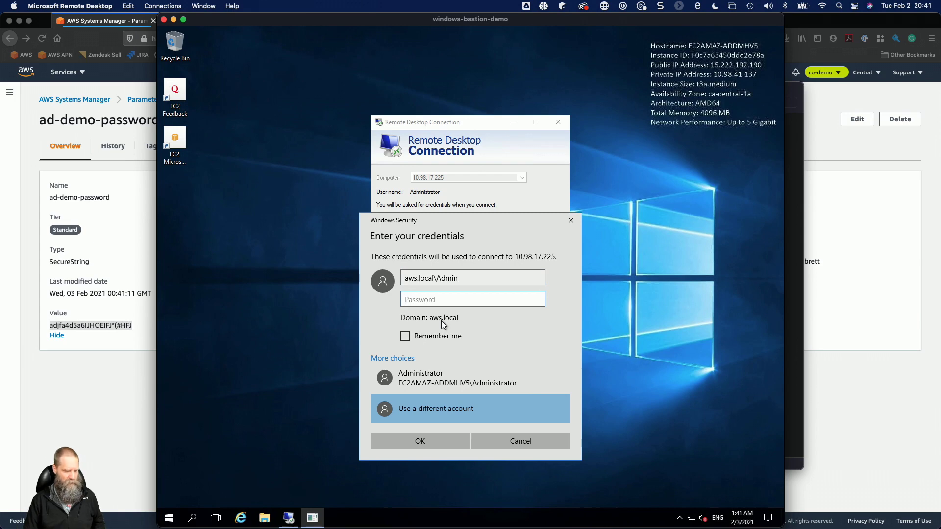
{"action": "key", "text": "super+v"}
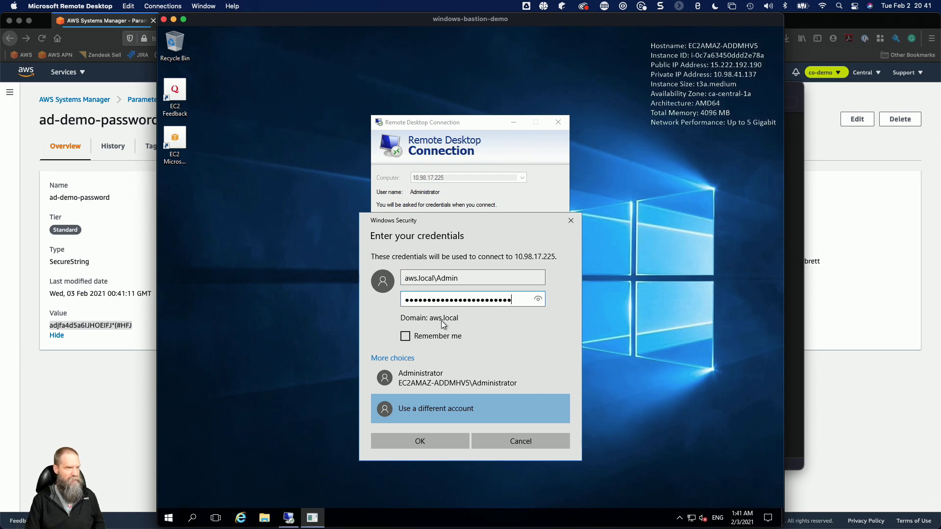
{"action": "left_click", "coordinate": [424, 437]}
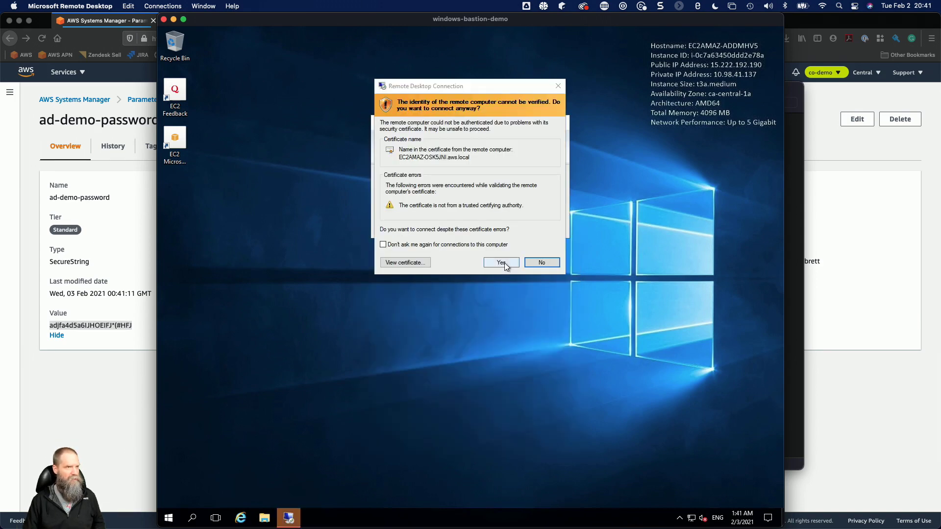
{"action": "left_click", "coordinate": [500, 262]}
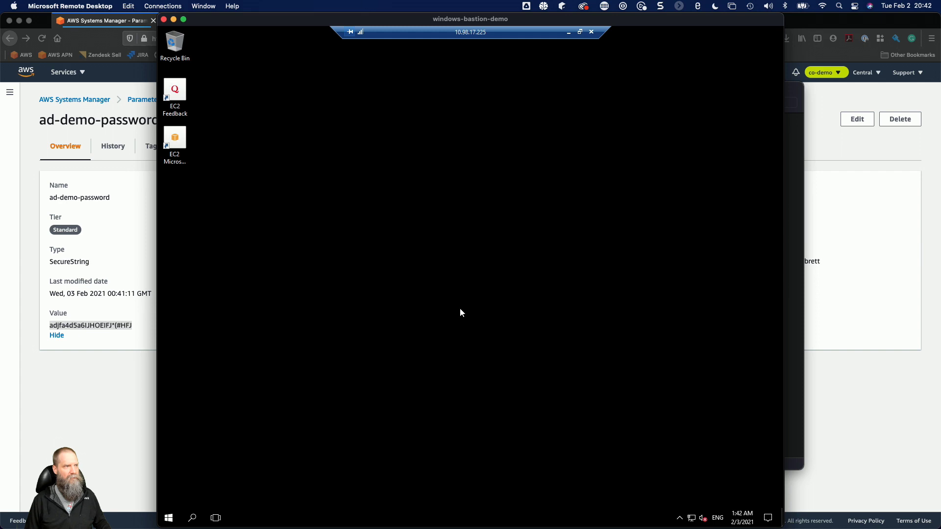
Open Server Manager on the remote server and display the Local Server properties.
{"action": "left_click", "coordinate": [169, 518]}
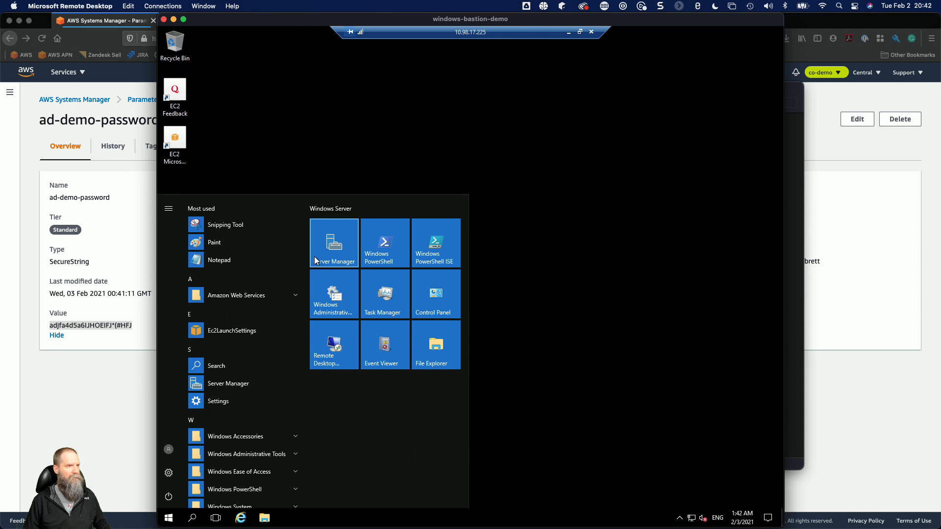
{"action": "left_click", "coordinate": [338, 250]}
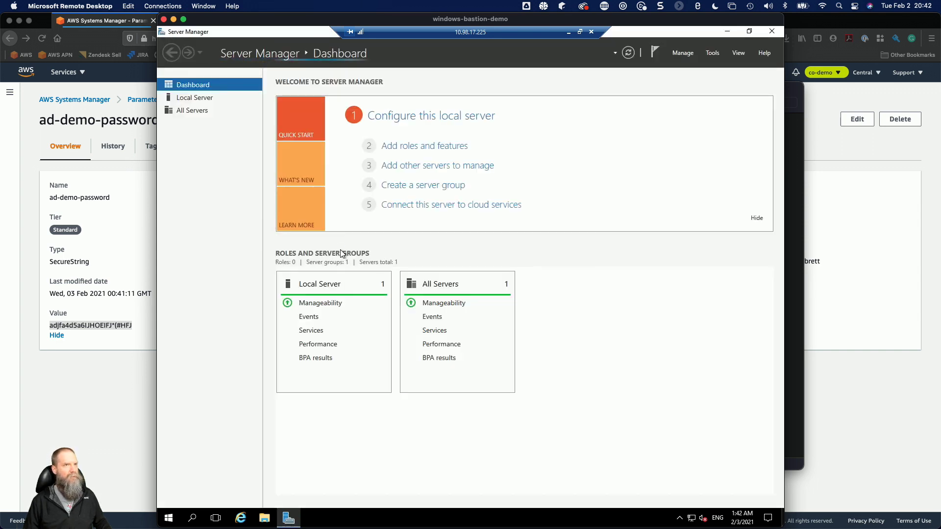
{"action": "left_click", "coordinate": [198, 98]}
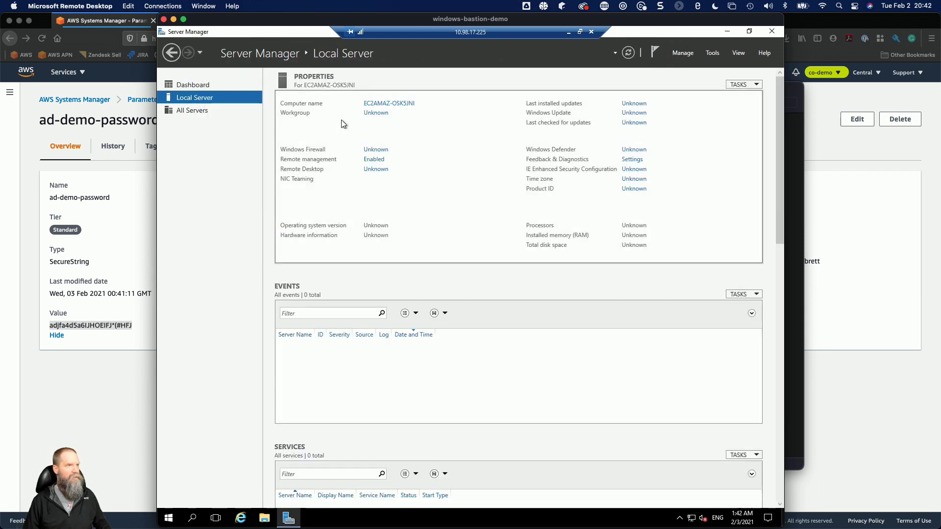